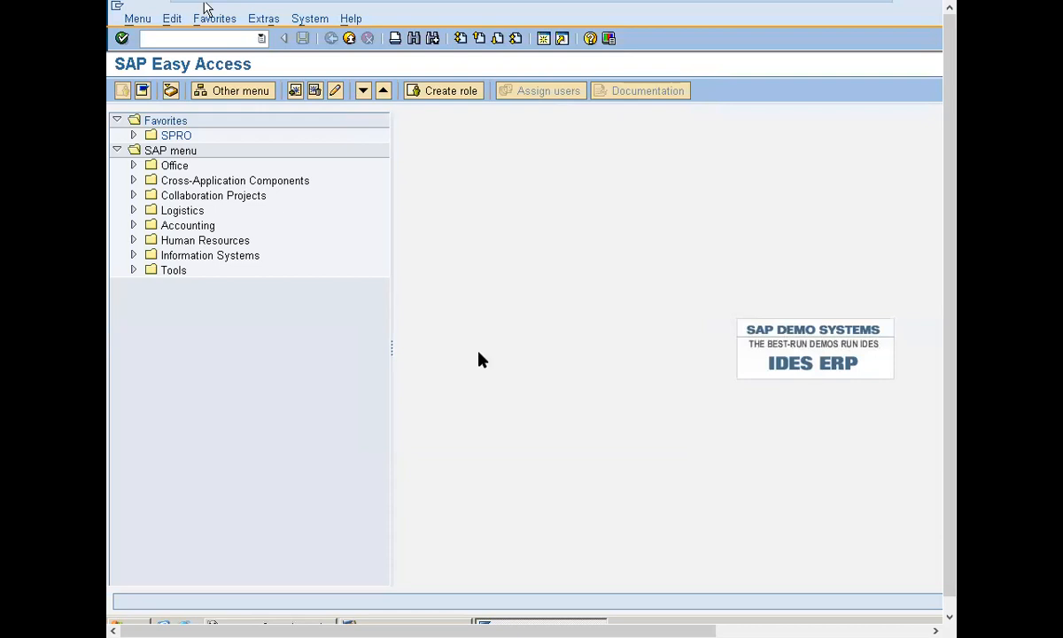
- Open a blank Notepad document and write "rush order" and "Cash sales" on two separate lines
{"action": "key", "text": "Return"}
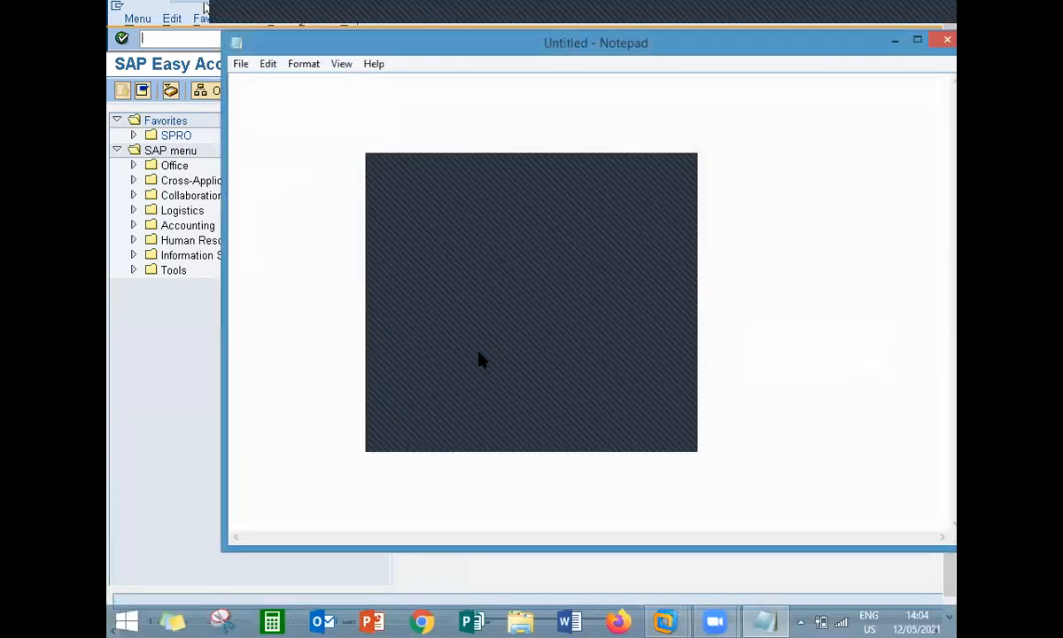
{"action": "left_click", "coordinate": [623, 164]}
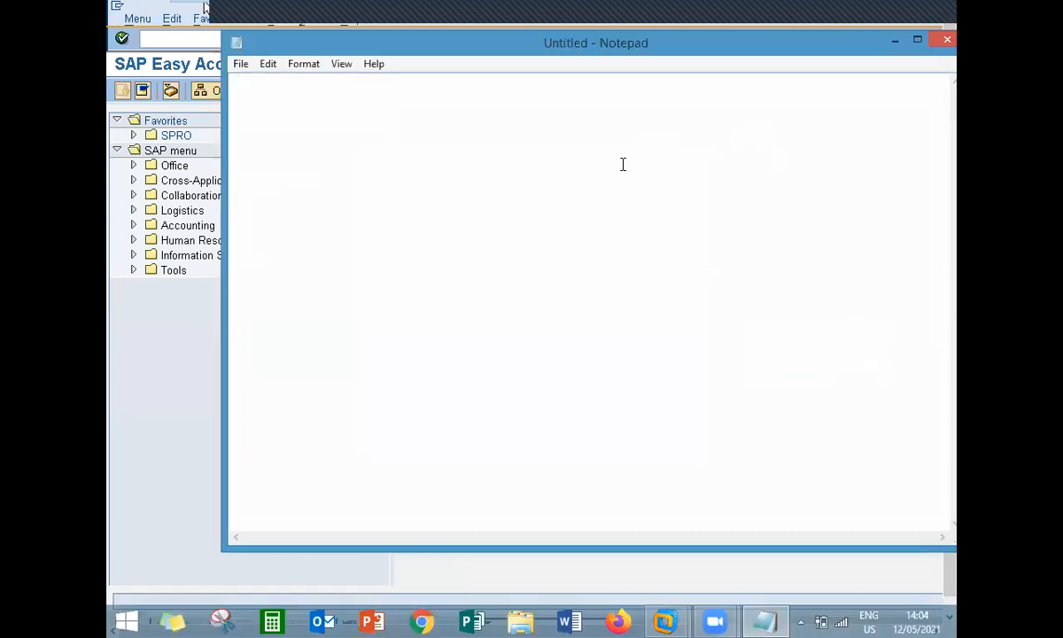
{"action": "type", "text": "rusg"}
{"action": "key", "text": "BackSpace"}
{"action": "key", "text": "BackSpace"}
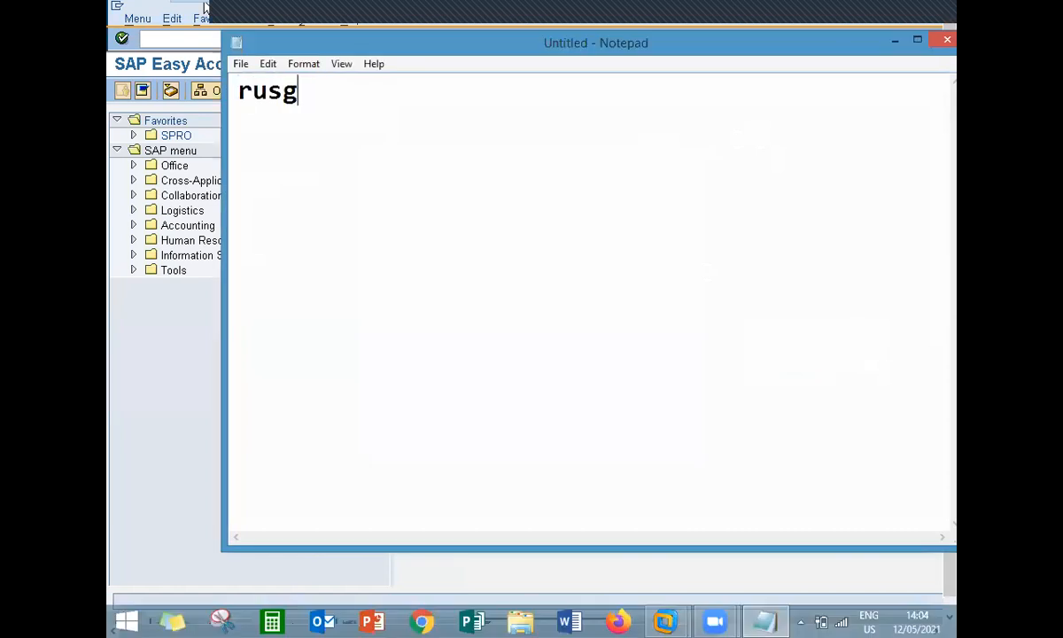
{"action": "type", "text": "h order"}
{"action": "key", "text": "Return"}
{"action": "type", "text": "Cash "}
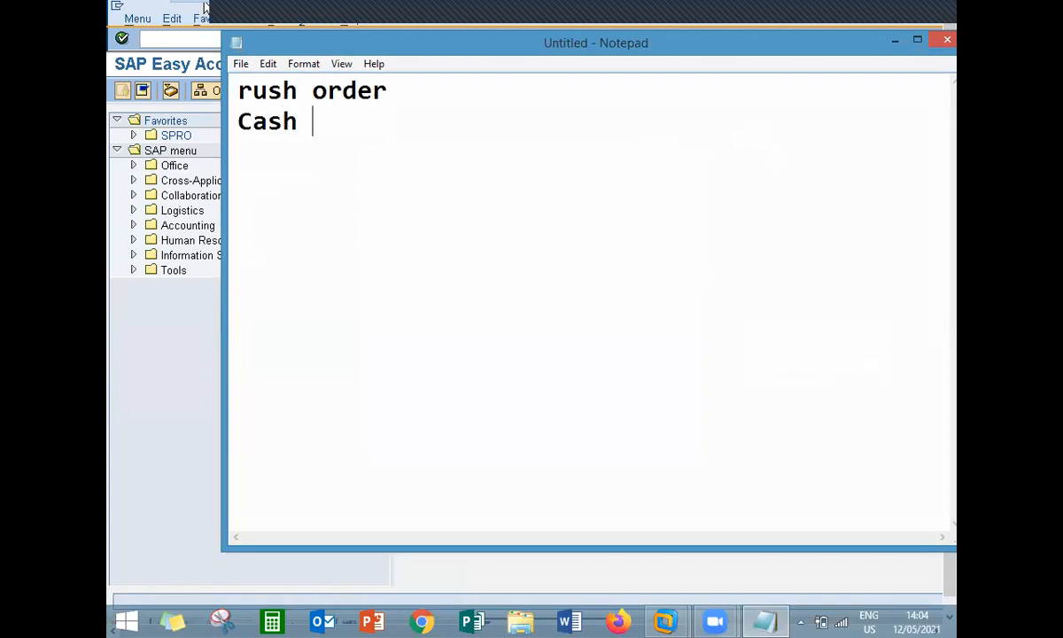
{"action": "type", "text": "sales"}
- Capitalize the first letter of the first line so that it reads "Rush order"
{"action": "key", "text": "Up"}
{"action": "key", "text": "Left"}
{"action": "key", "text": "Left"}
{"action": "key", "text": "Left"}
{"action": "key", "text": "Left"}
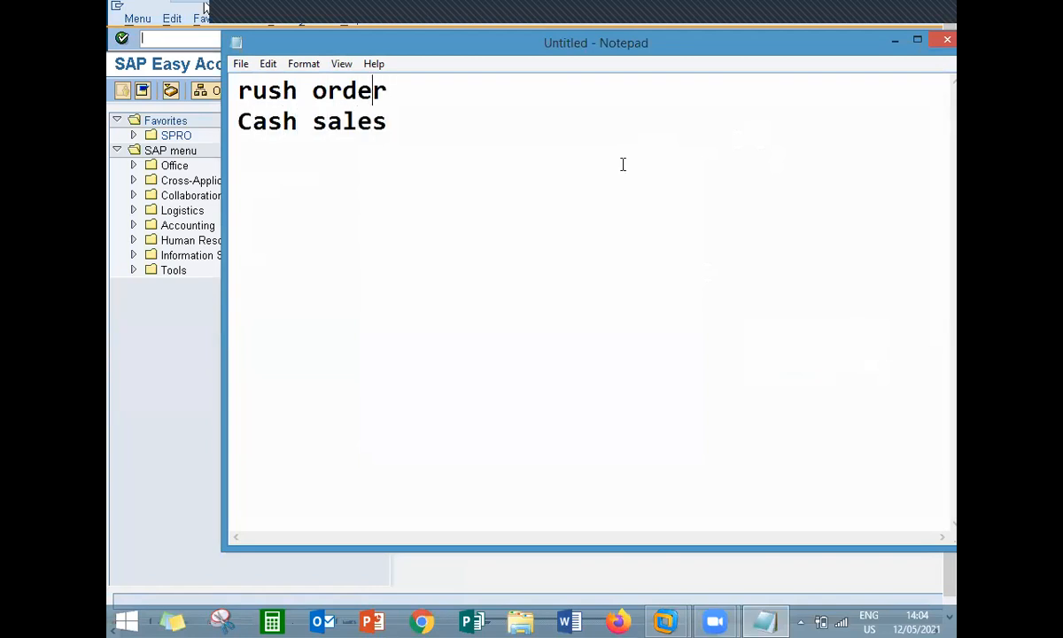
{"action": "key", "text": "Left"}
{"action": "key", "text": "Left"}
{"action": "key", "text": "Left"}
{"action": "key", "text": "Left"}
{"action": "key", "text": "Left"}
{"action": "key", "text": "Left"}
{"action": "key", "text": "Delete"}
{"action": "type", "text": "C"}
{"action": "key", "text": "BackSpace"}
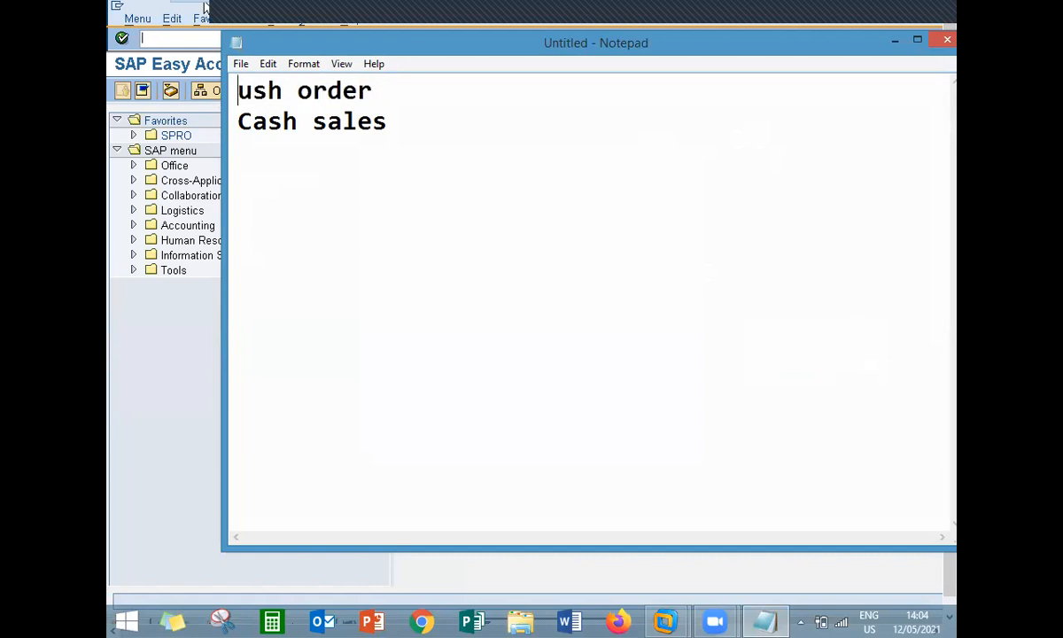
{"action": "type", "text": "R"}
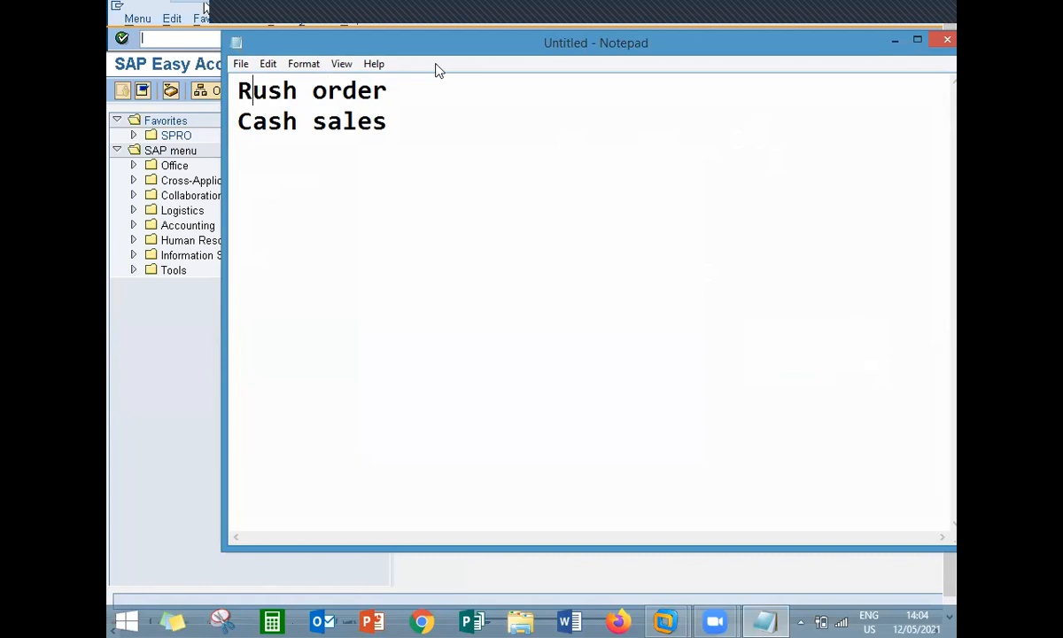
{"action": "left_click", "coordinate": [175, 37]}
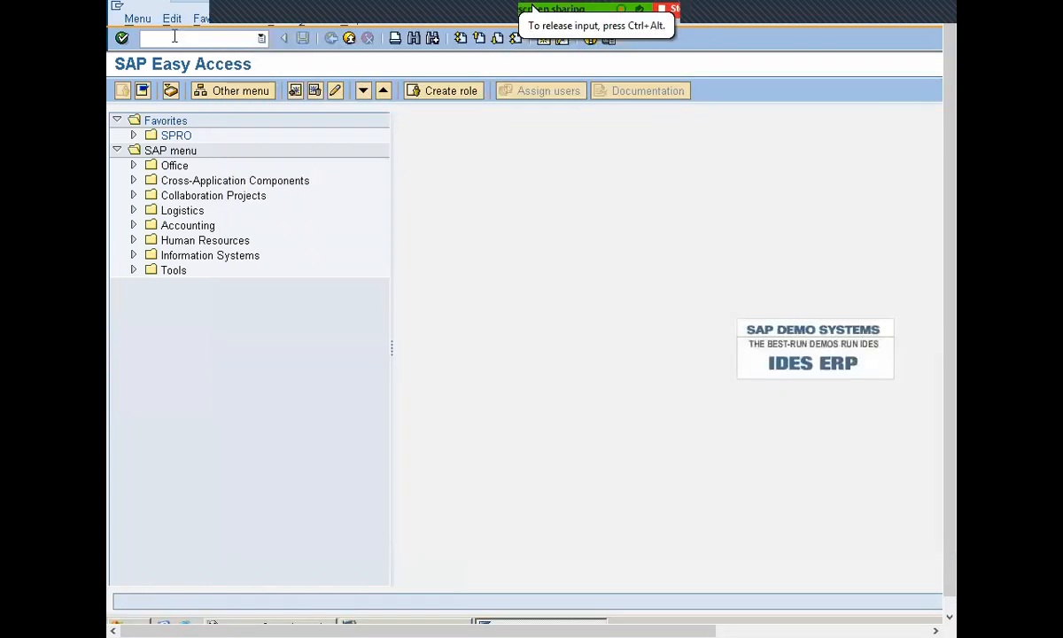
{"action": "key", "text": "alt+Tab"}
{"action": "key", "text": "alt+Tab"}
{"action": "left_click", "coordinate": [528, 618]}
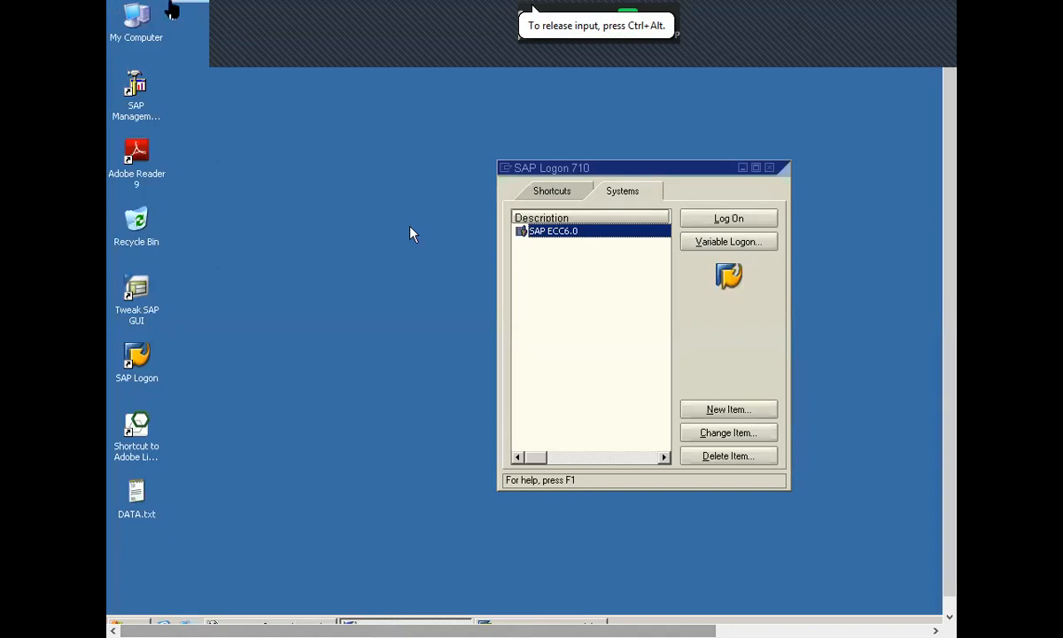
{"action": "mouse_move", "coordinate": [178, 5]}
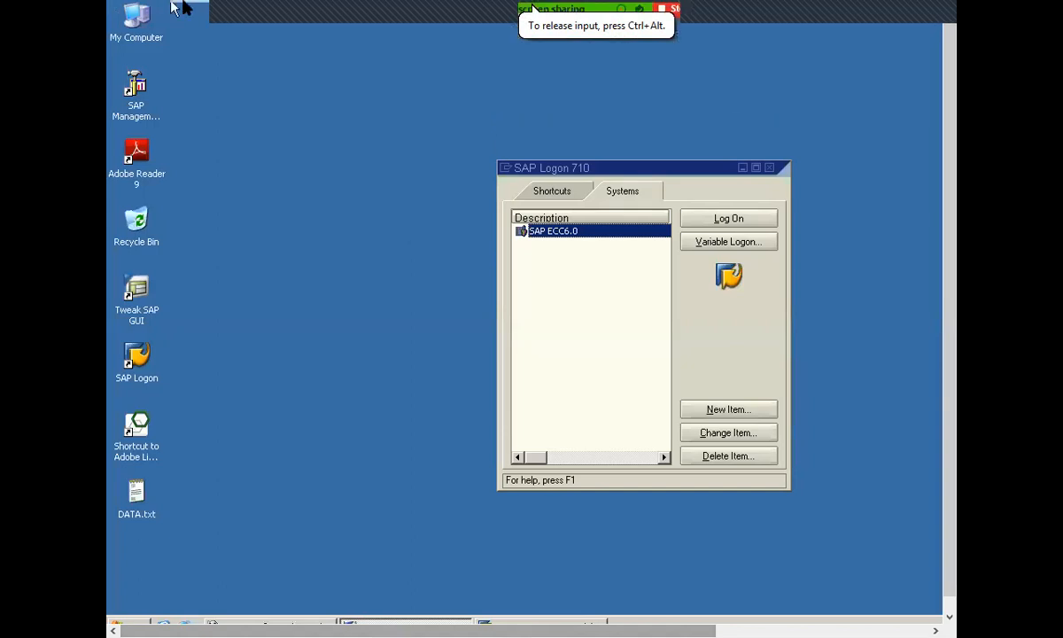
{"action": "left_click", "coordinate": [822, 16]}
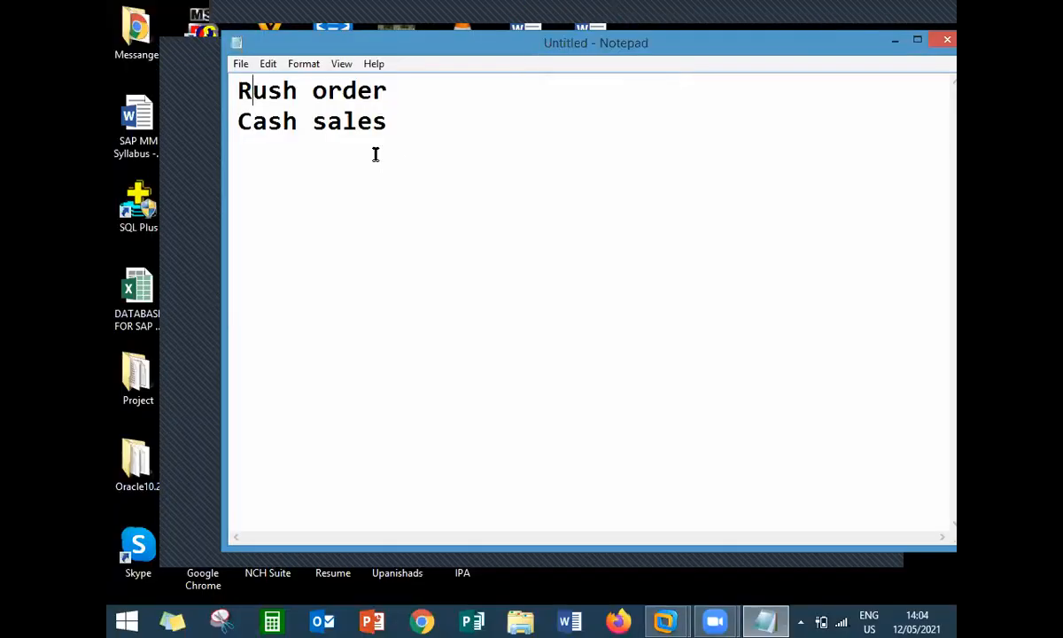
- Append "- cash receivable will happen later point of time" to the "Rush order" line
{"action": "left_click", "coordinate": [239, 90]}
{"action": "left_click_drag", "start_coordinate": [239, 90], "coordinate": [416, 131]}
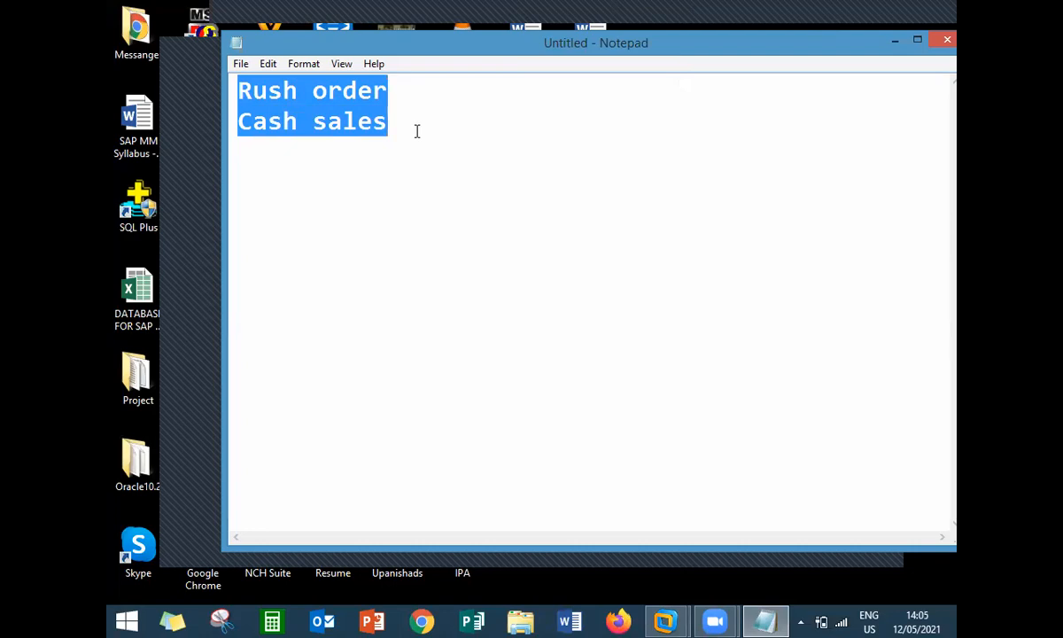
{"action": "left_click", "coordinate": [416, 131]}
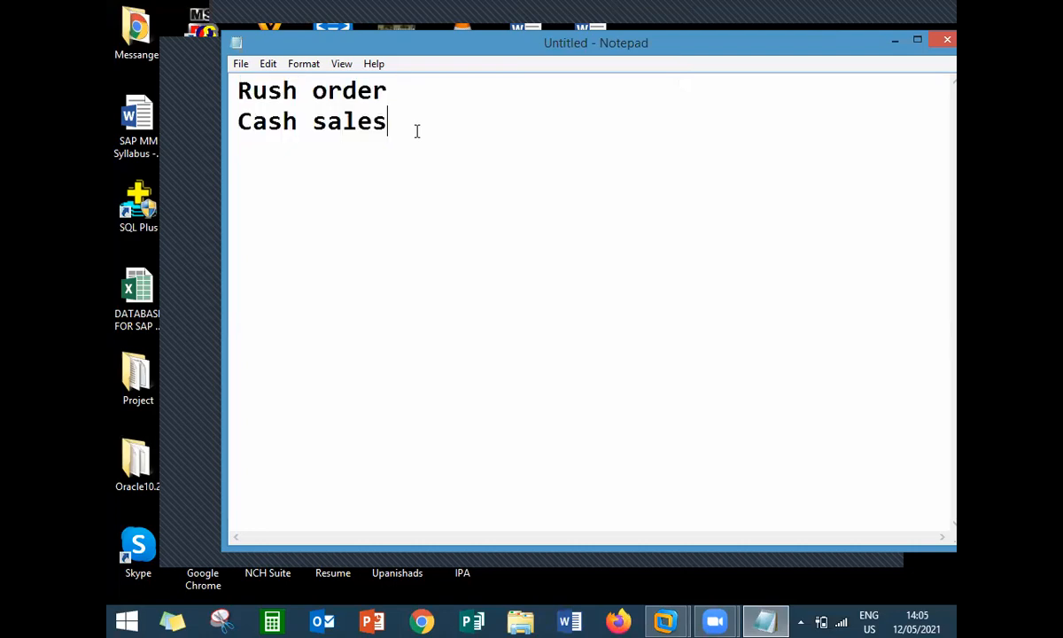
{"action": "key", "text": "Up"}
{"action": "type", "text": "- cash "}
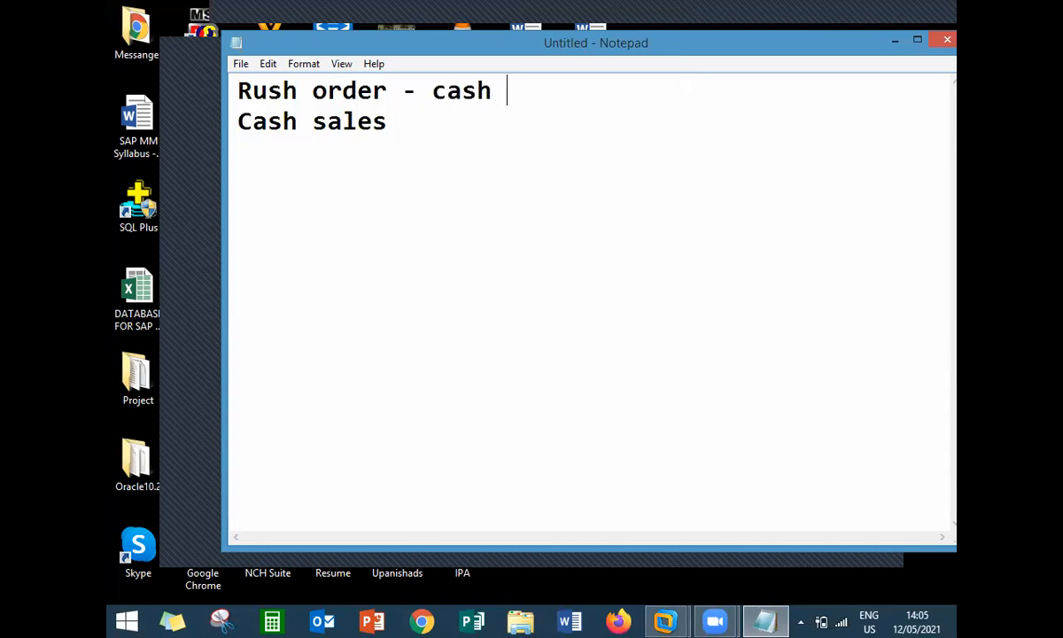
{"action": "type", "text": "receiva"}
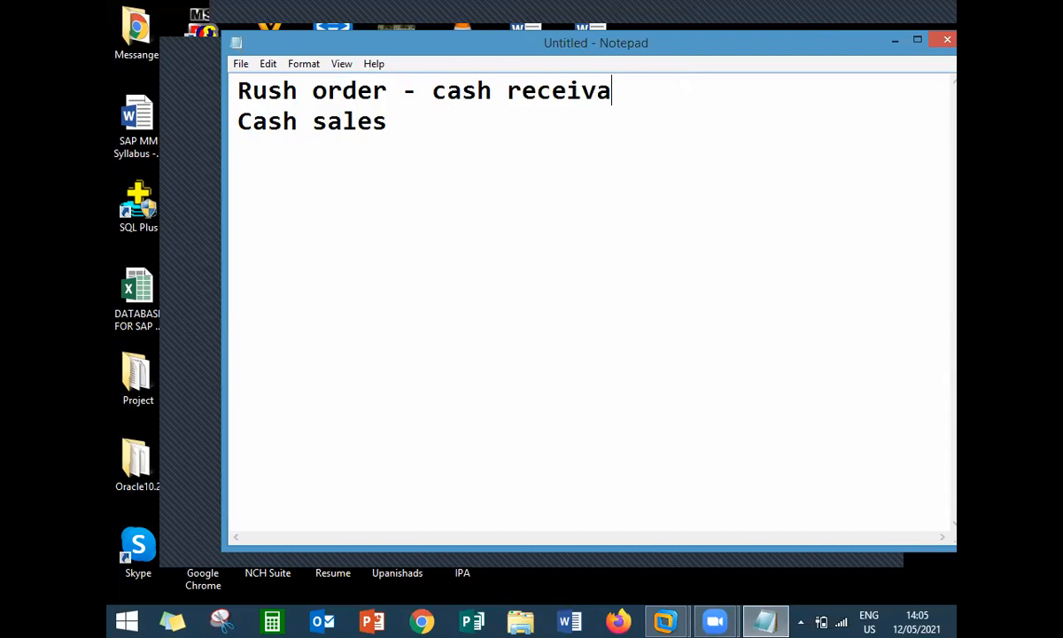
{"action": "type", "text": "ble wil"}
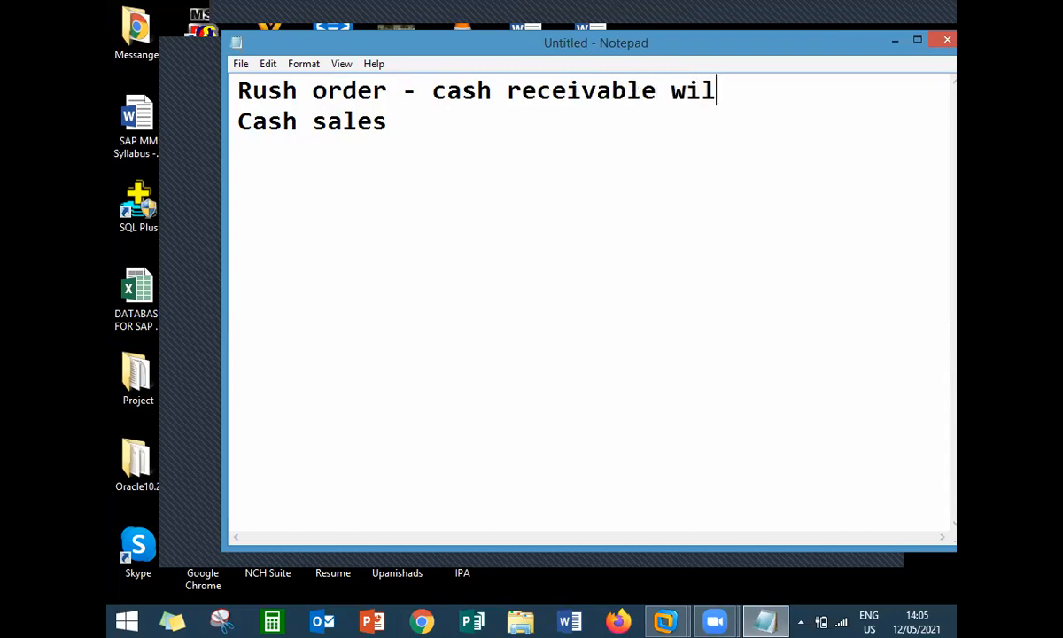
{"action": "key", "text": "BackSpace"}
{"action": "type", "text": "l happen laet"}
{"action": "key", "text": "BackSpace"}
{"action": "key", "text": "BackSpace"}
{"action": "type", "text": "ter "}
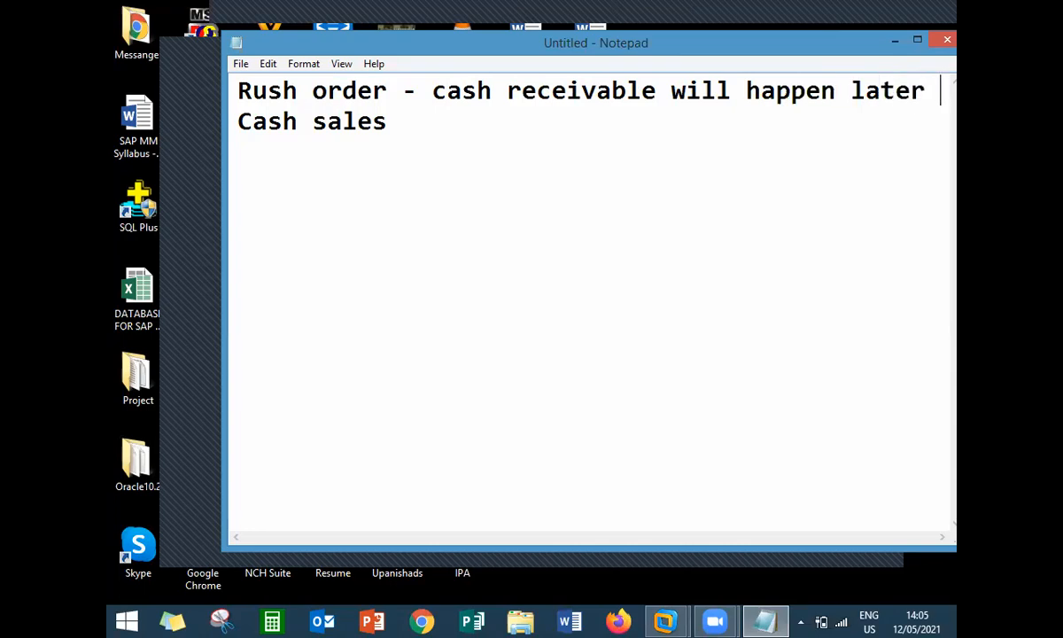
{"action": "type", "text": "point of time"}
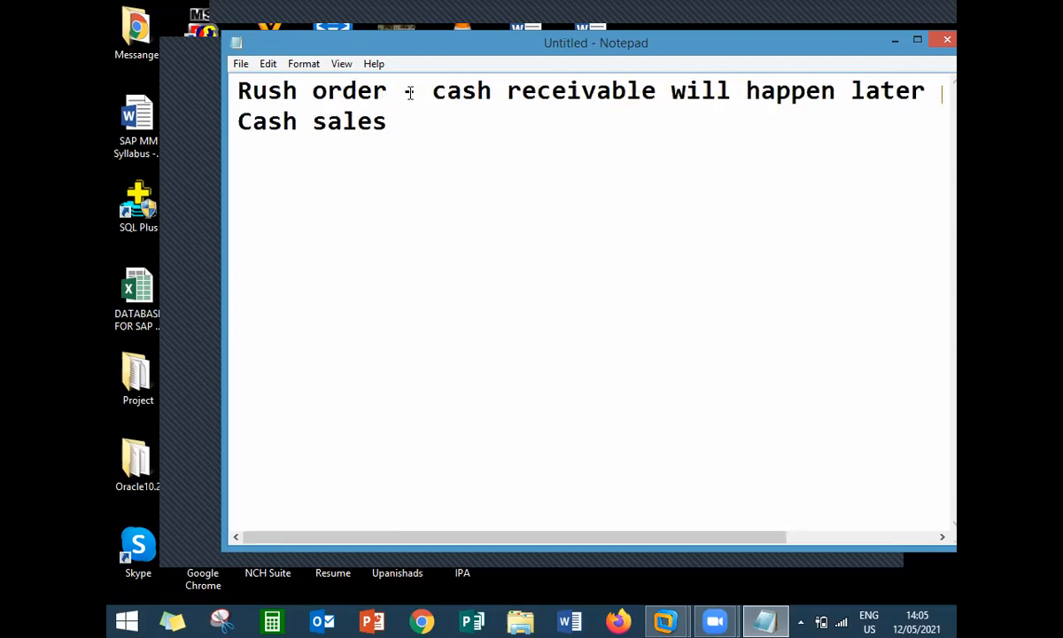
- Append the note "- immdediate delivry n" to the "Cash sales" line
{"action": "type", "text": "- immdediate "}
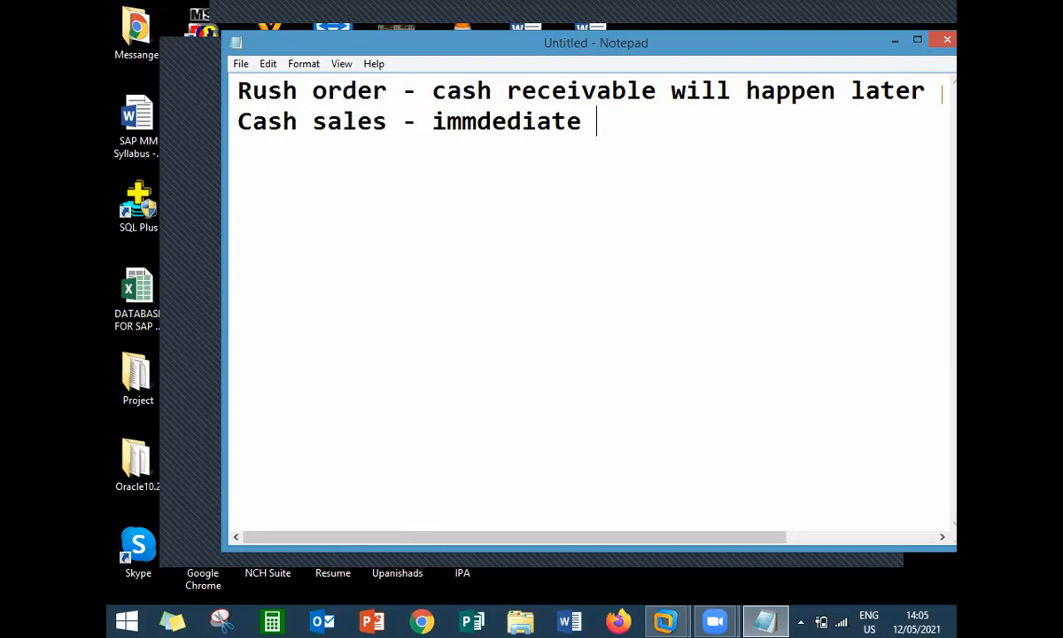
{"action": "type", "text": "delivry n "}
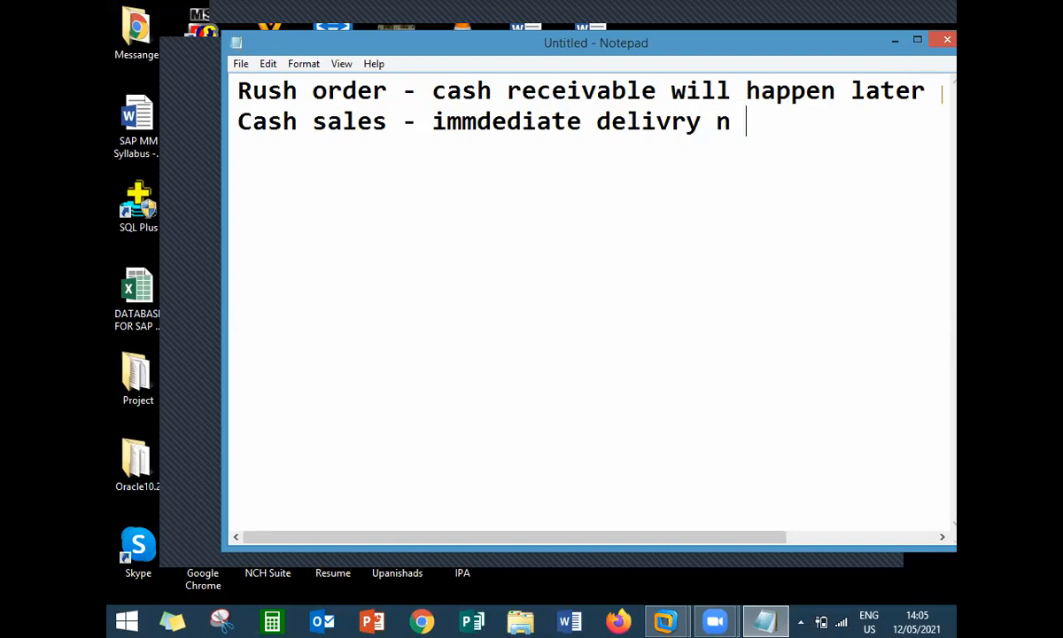
{"action": "type", "text": "immd"}
{"action": "key", "text": "BackSpace"}
{"action": "key", "text": "BackSpace"}
{"action": "key", "text": "BackSpace"}
{"action": "key", "text": "BackSpace"}
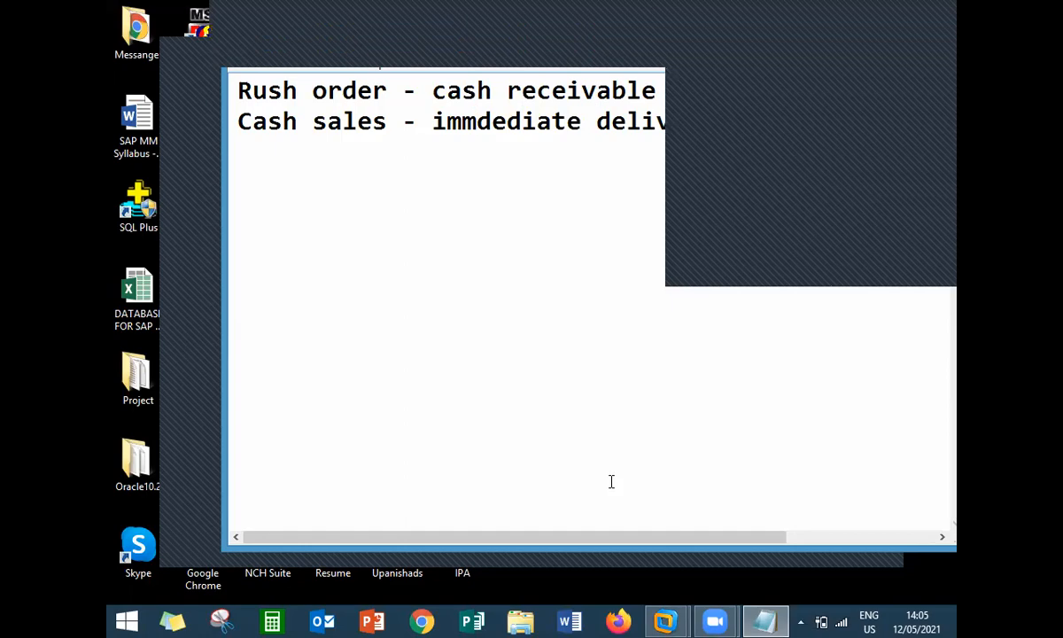
- Switch to the SAP Easy Access session and start sales order creation with transaction VA01
{"action": "left_click", "coordinate": [664, 623]}
{"action": "left_click", "coordinate": [730, 514]}
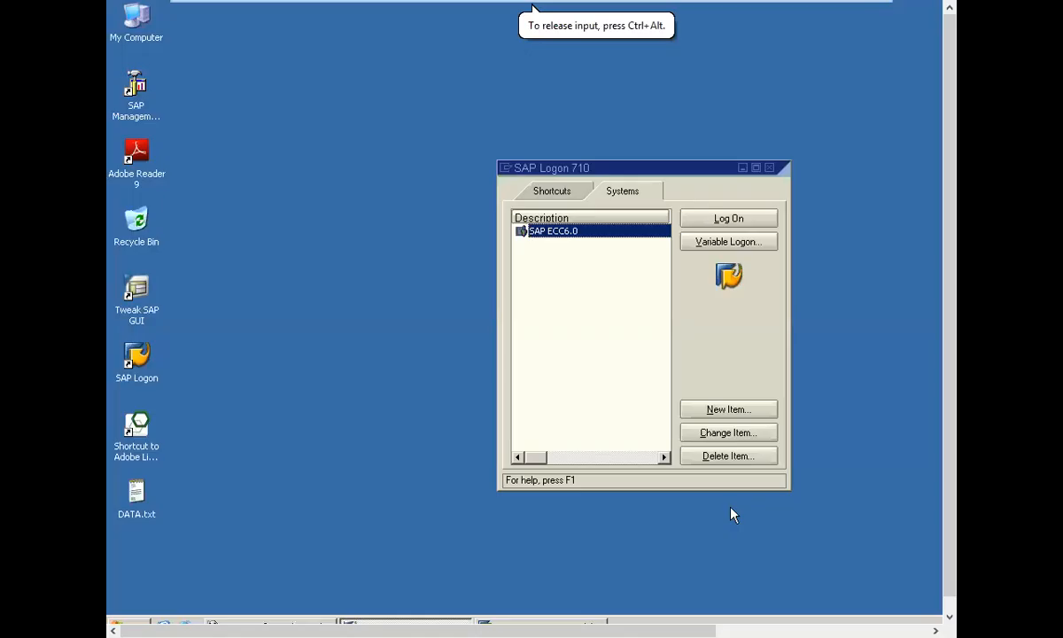
{"action": "left_click", "coordinate": [542, 623]}
{"action": "type", "text": "VA01"}
{"action": "key", "text": "Return"}
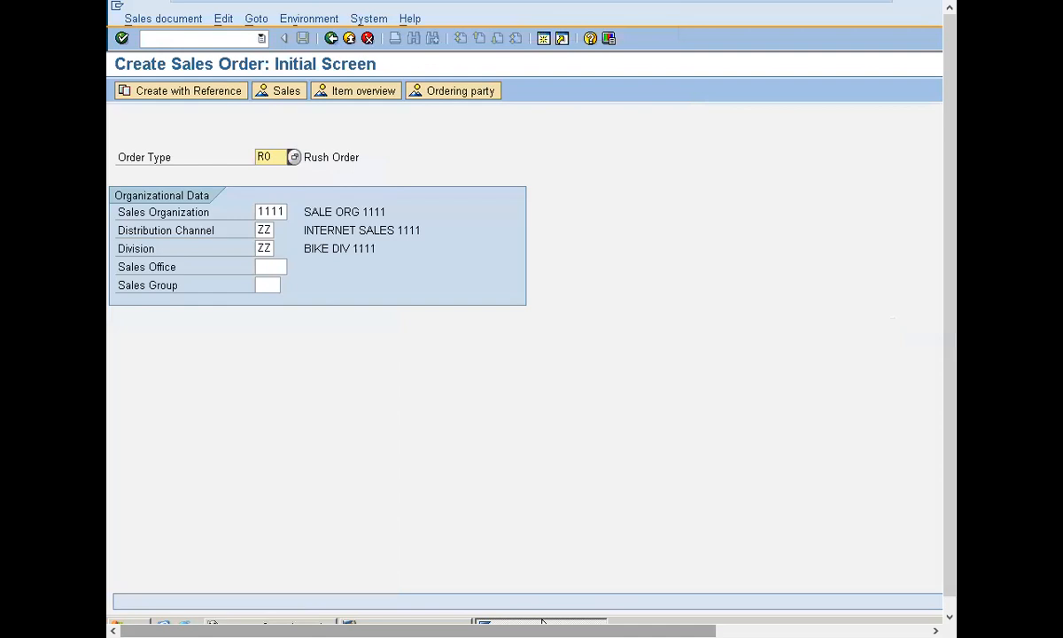
- Set the order type to CS and continue to the cash sale overview
{"action": "type", "text": "CA"}
{"action": "key", "text": "Delete"}
{"action": "key", "text": "Delete"}
{"action": "key", "text": "BackSpace"}
{"action": "type", "text": "S"}
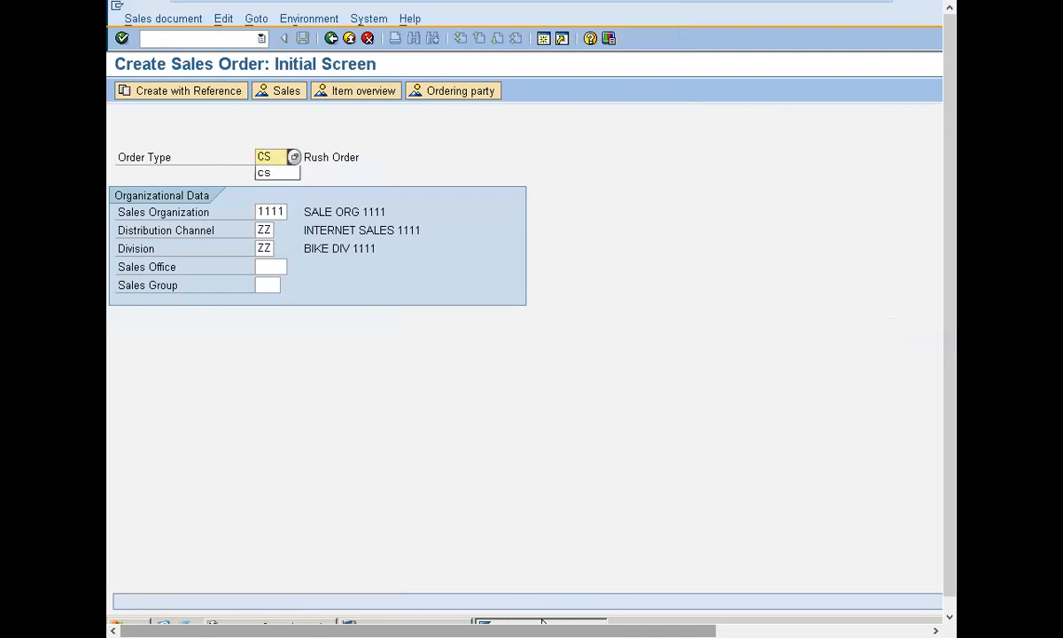
{"action": "key", "text": "Return"}
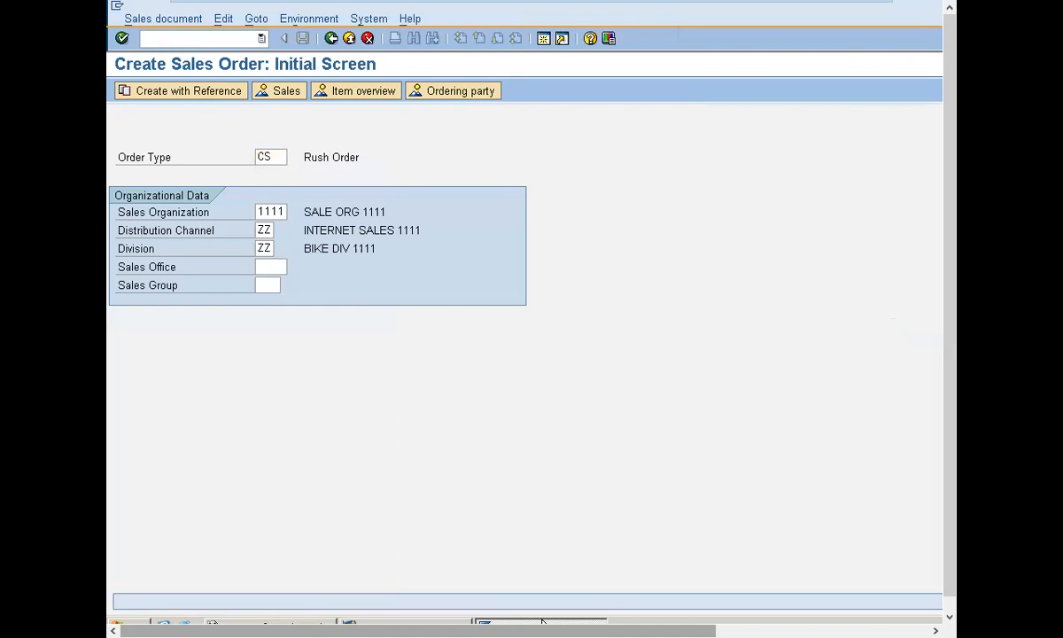
- Enter the first suggested customer number as the sold-to party of the cash sale and confirm it
{"action": "key", "text": "Down"}
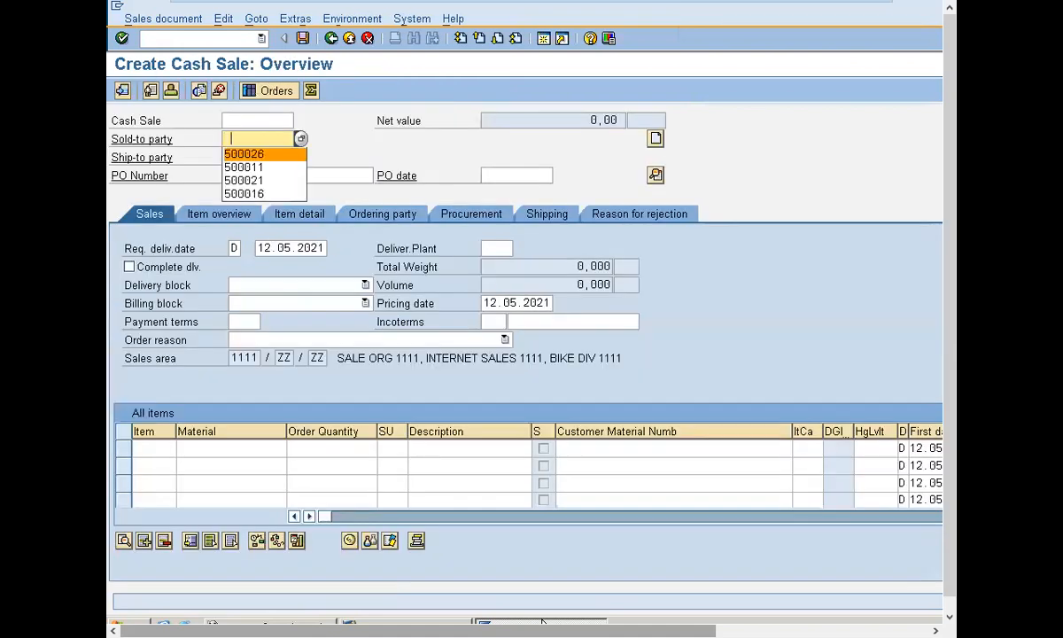
{"action": "key", "text": "Return"}
{"action": "key", "text": "Return"}
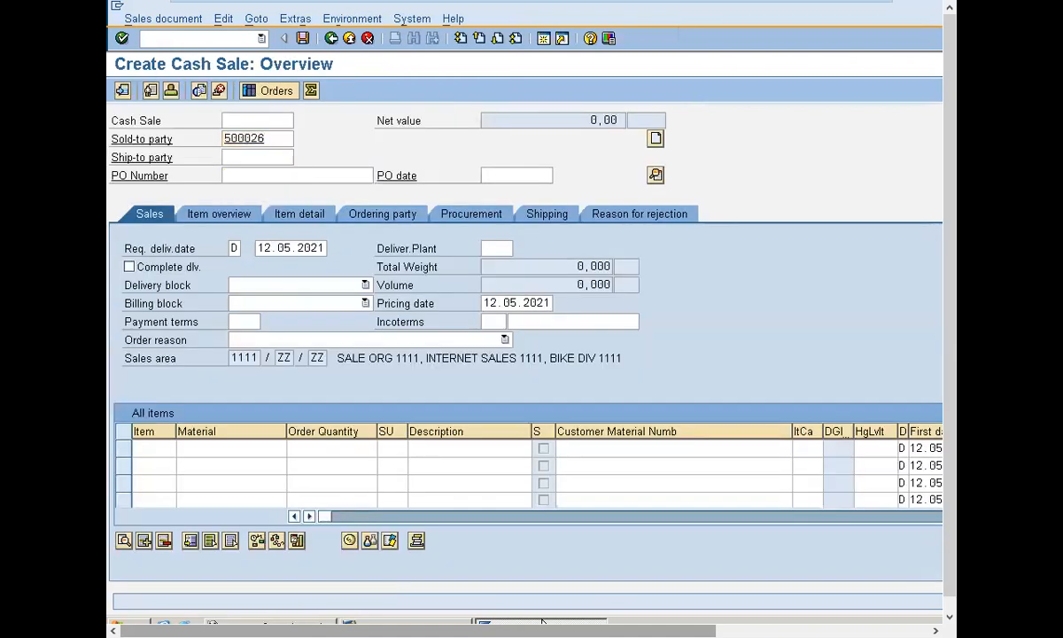
{"action": "key", "text": "Return"}
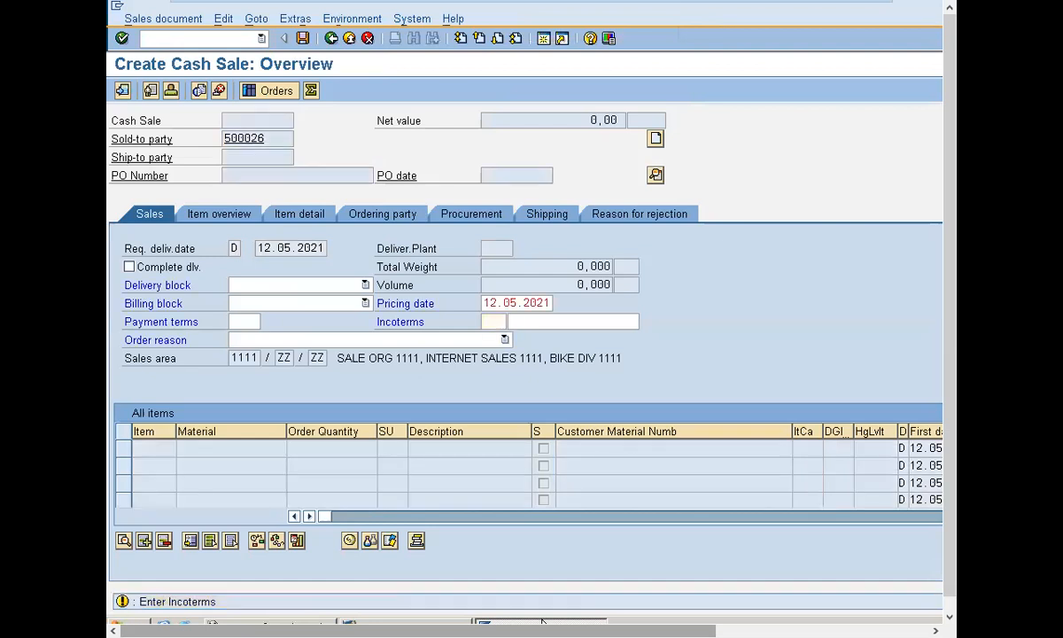
- Set the payment terms to 0001 and both Incoterms fields to CFR, and accept the freight redetermination
{"action": "key", "text": "Return"}
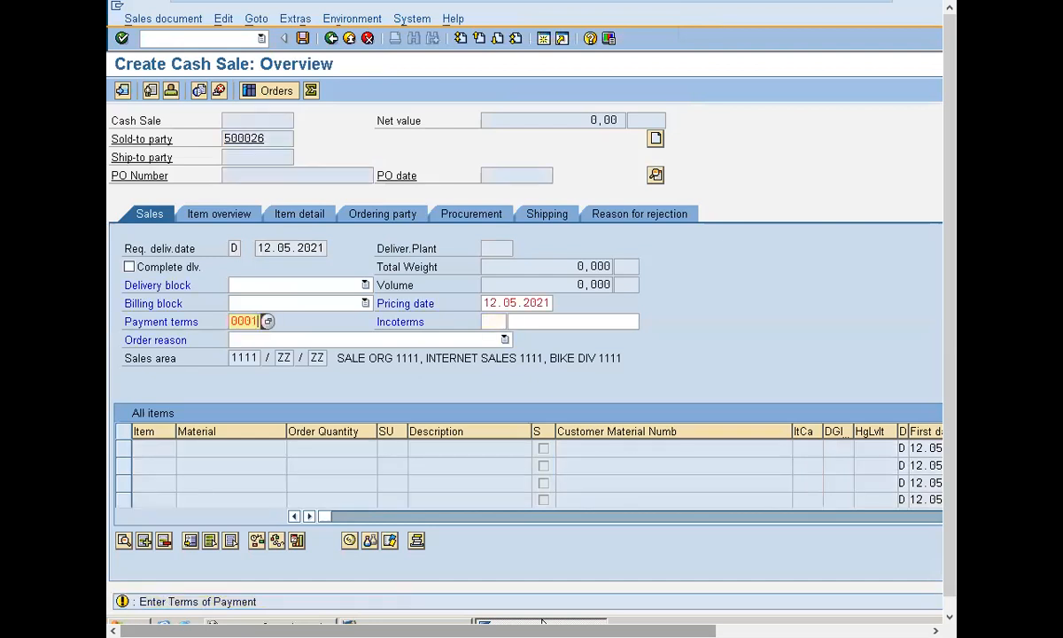
{"action": "left_click", "coordinate": [494, 321]}
{"action": "left_click", "coordinate": [496, 337]}
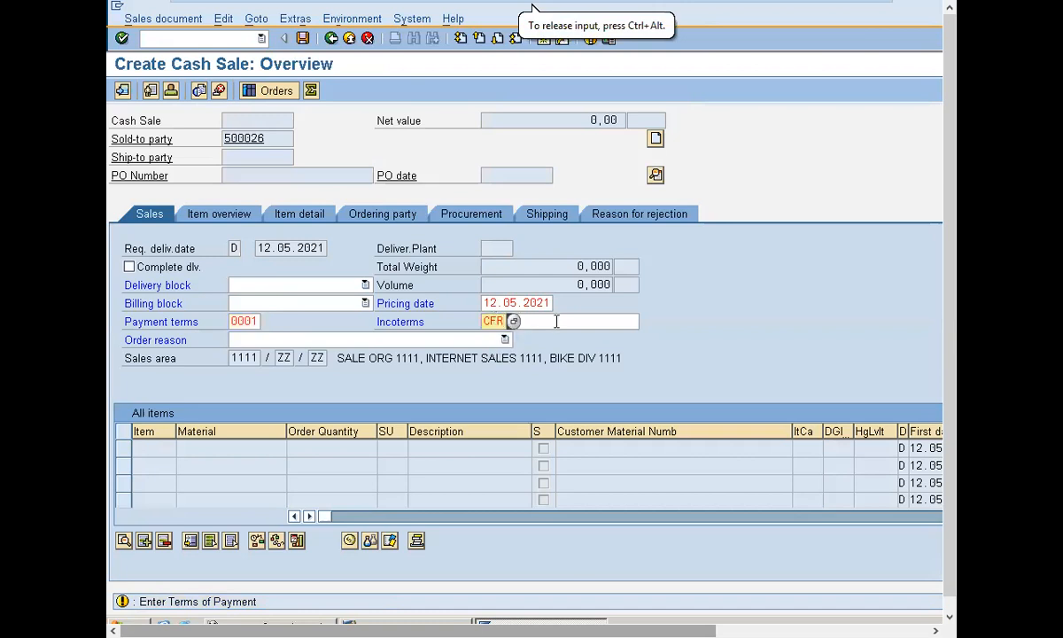
{"action": "left_click", "coordinate": [556, 321]}
{"action": "key", "text": "Return"}
{"action": "key", "text": "Return"}
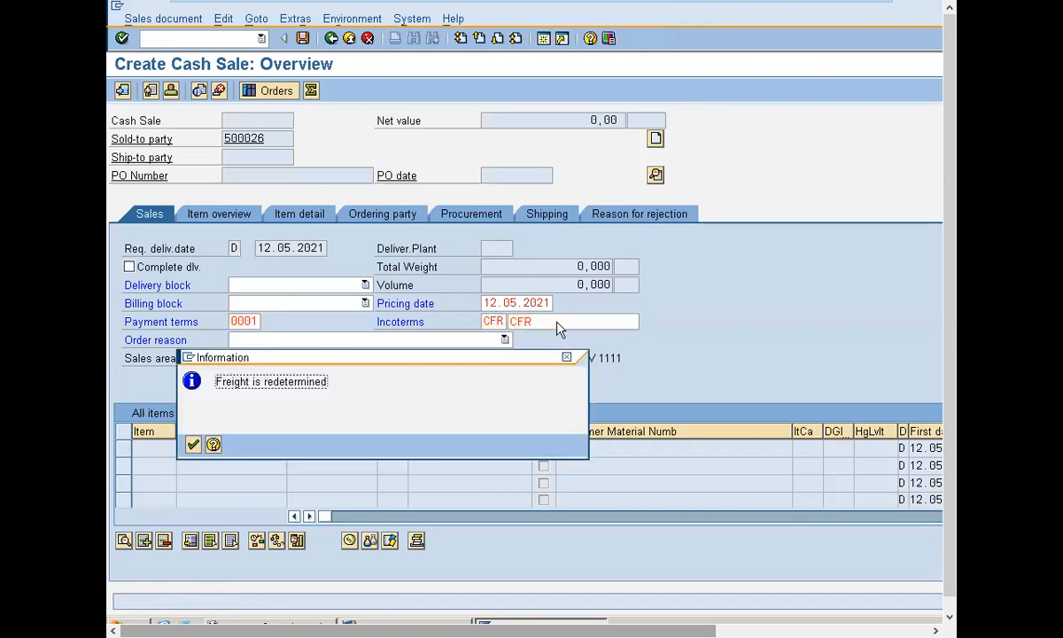
{"action": "key", "text": "Return"}
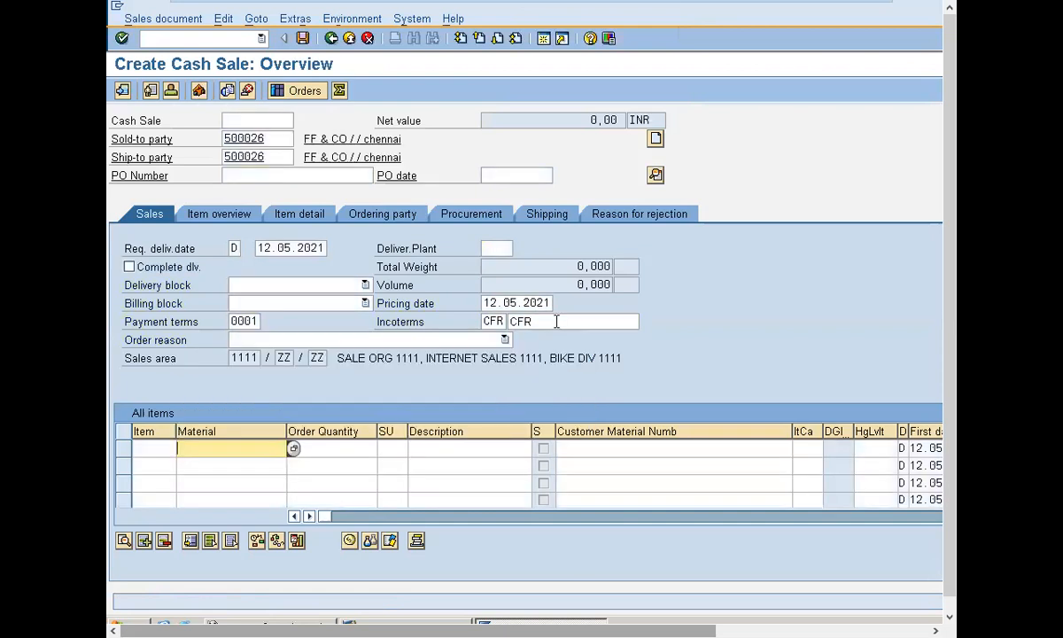
- Add material 1547 as the first order item with an order quantity of 1
{"action": "key", "text": "Down"}
{"action": "key", "text": "Down"}
{"action": "key", "text": "Return"}
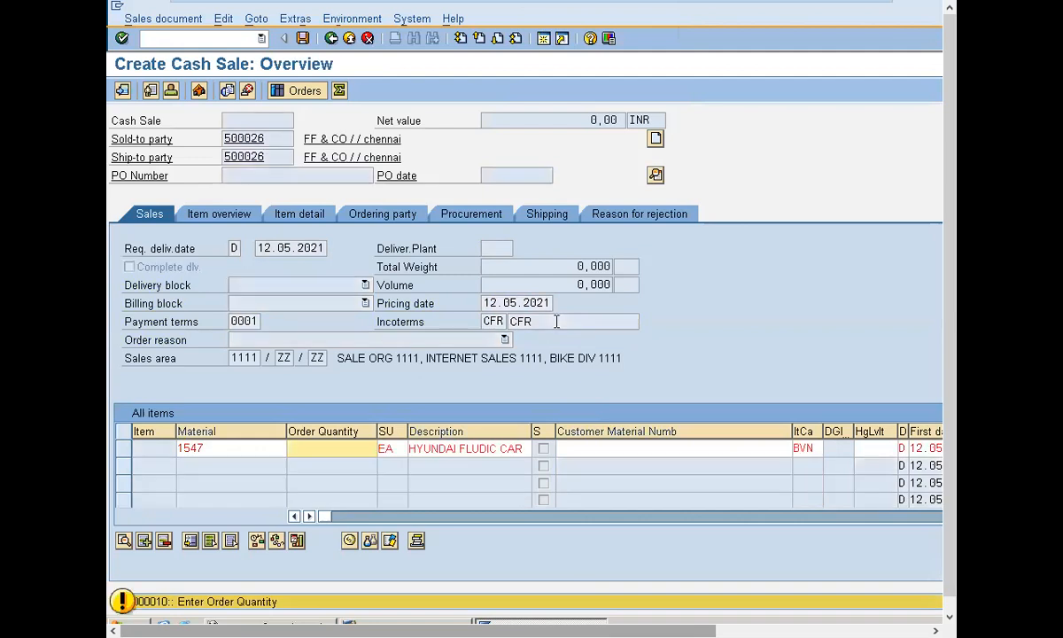
{"action": "type", "text": "1"}
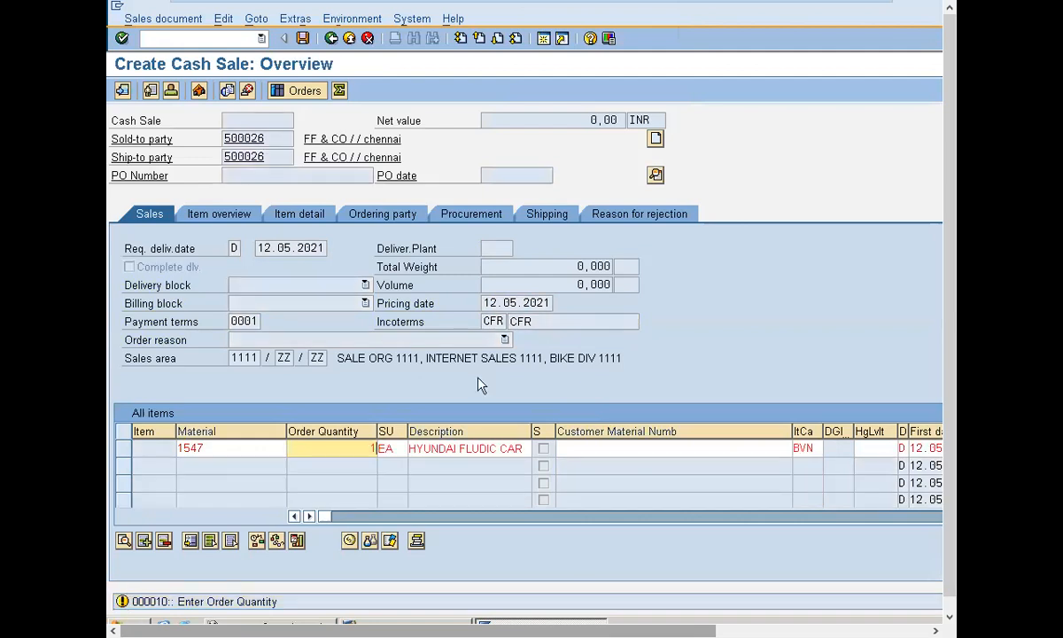
{"action": "key", "text": "Return"}
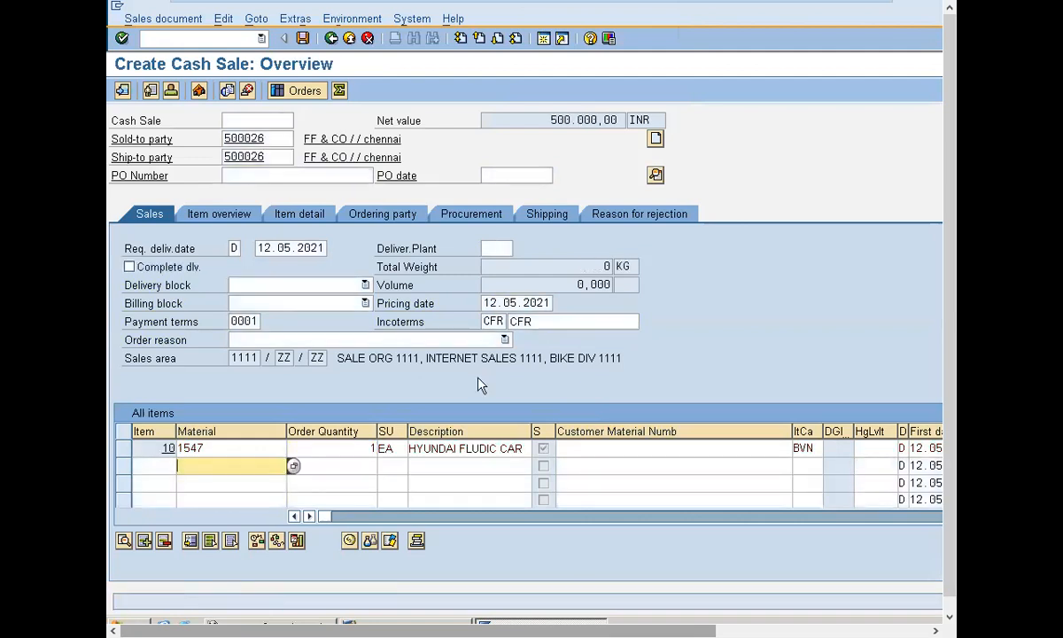
- In the shipping data of item 10, set the plant to 1111 and the storage location to 1111
{"action": "double_click", "coordinate": [323, 449]}
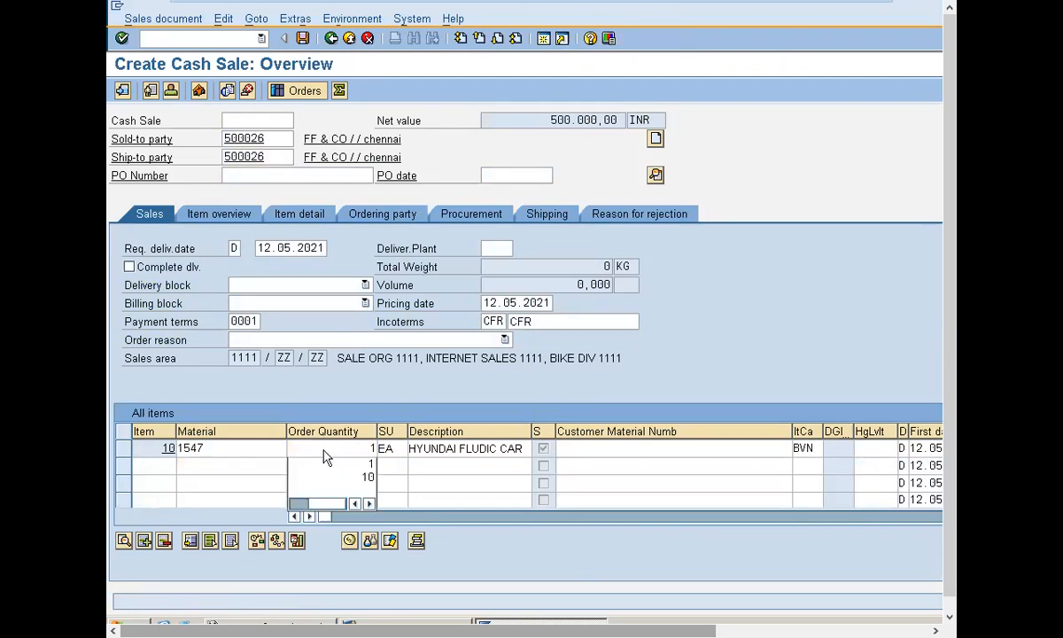
{"action": "left_click", "coordinate": [280, 178]}
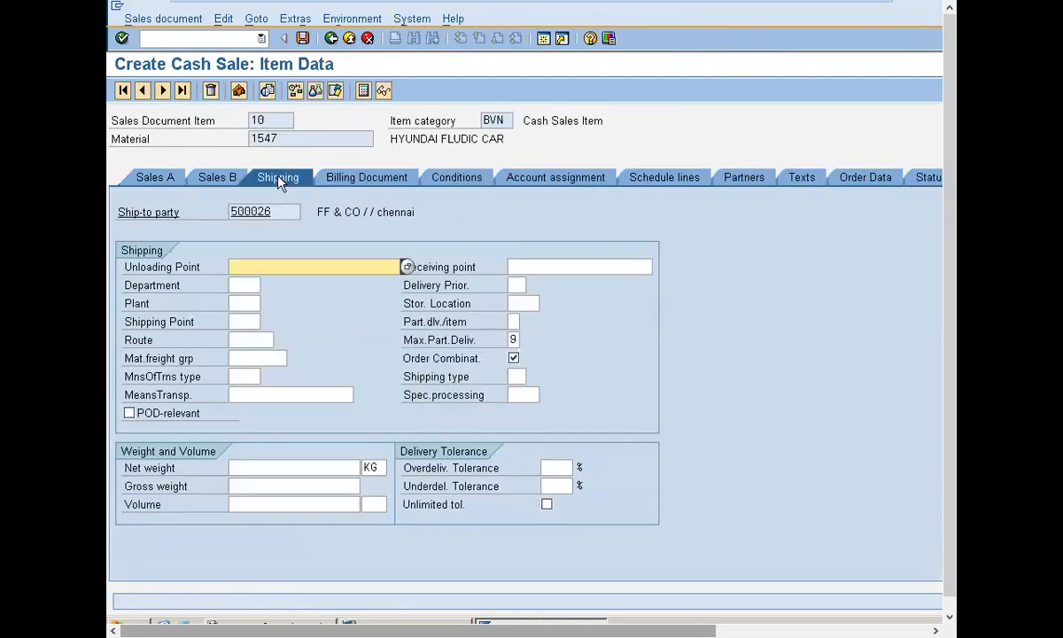
{"action": "left_click", "coordinate": [249, 303]}
{"action": "type", "text": "1111"}
{"action": "key", "text": "Return"}
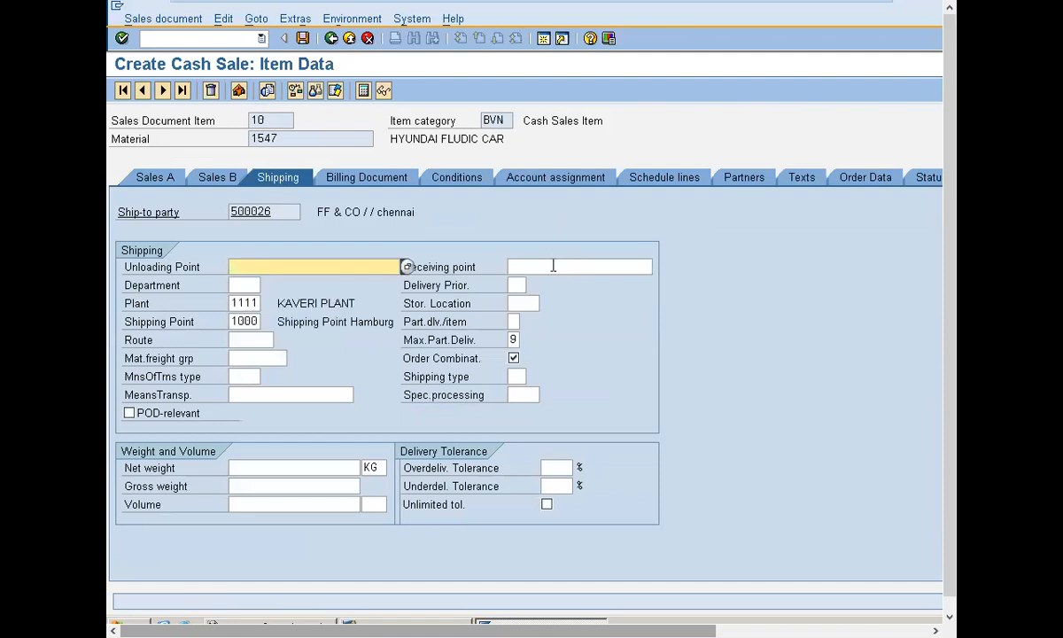
{"action": "left_click", "coordinate": [524, 303]}
{"action": "type", "text": "1111"}
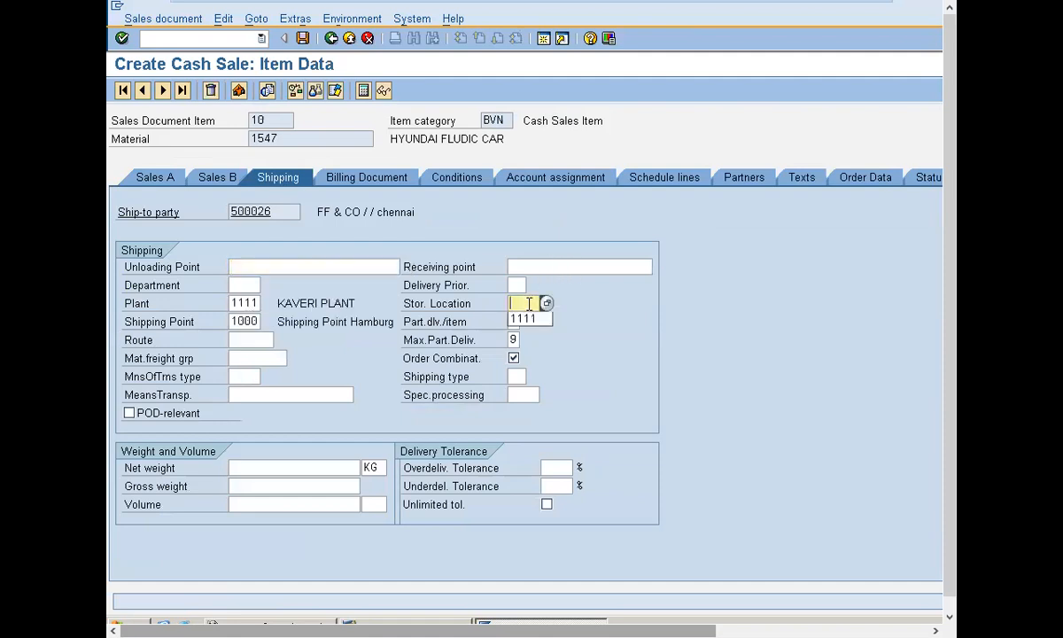
{"action": "key", "text": "Return"}
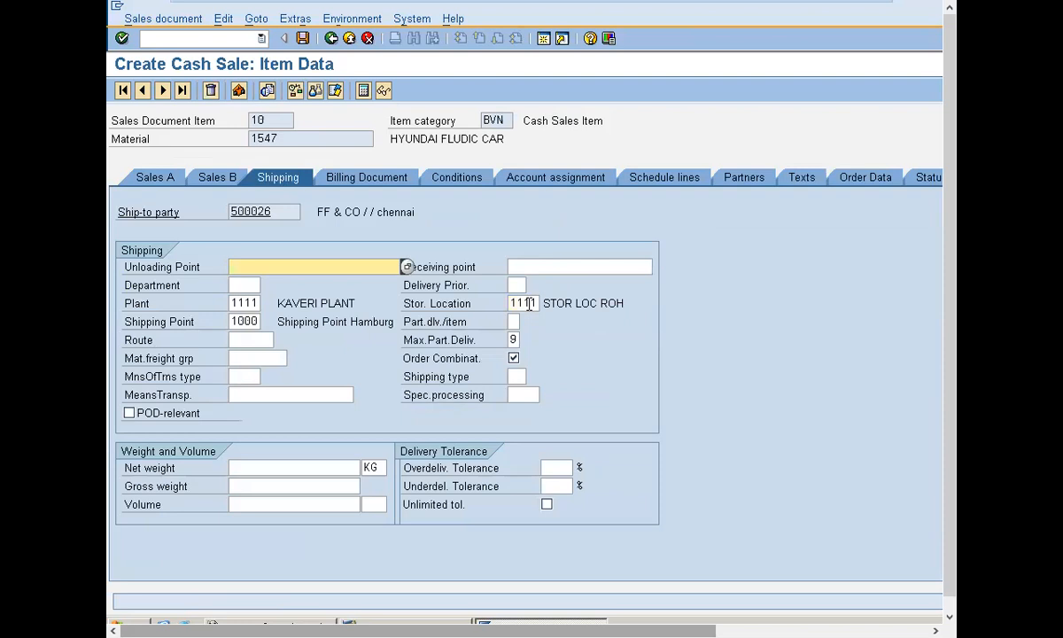
- Set the item's net weight and gross weight to 100 KG each and save the cash sale
{"action": "left_click", "coordinate": [323, 467]}
{"action": "type", "text": "100"}
{"action": "key", "text": "Tab"}
{"action": "type", "text": "100"}
{"action": "key", "text": "Return"}
{"action": "key", "text": "ctrl+s"}
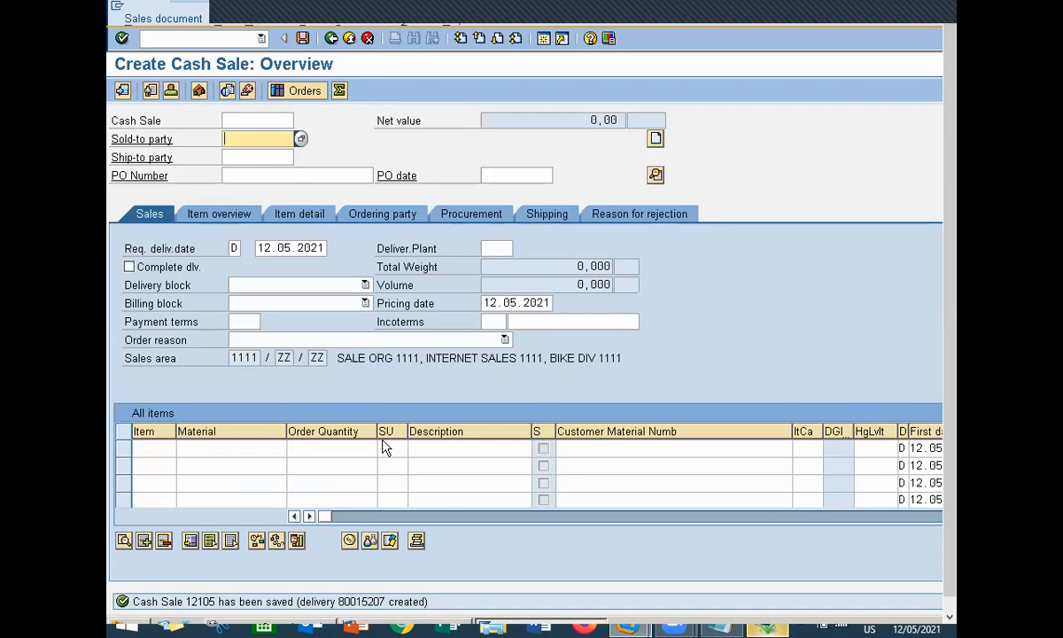
{"action": "left_click", "coordinate": [299, 615]}
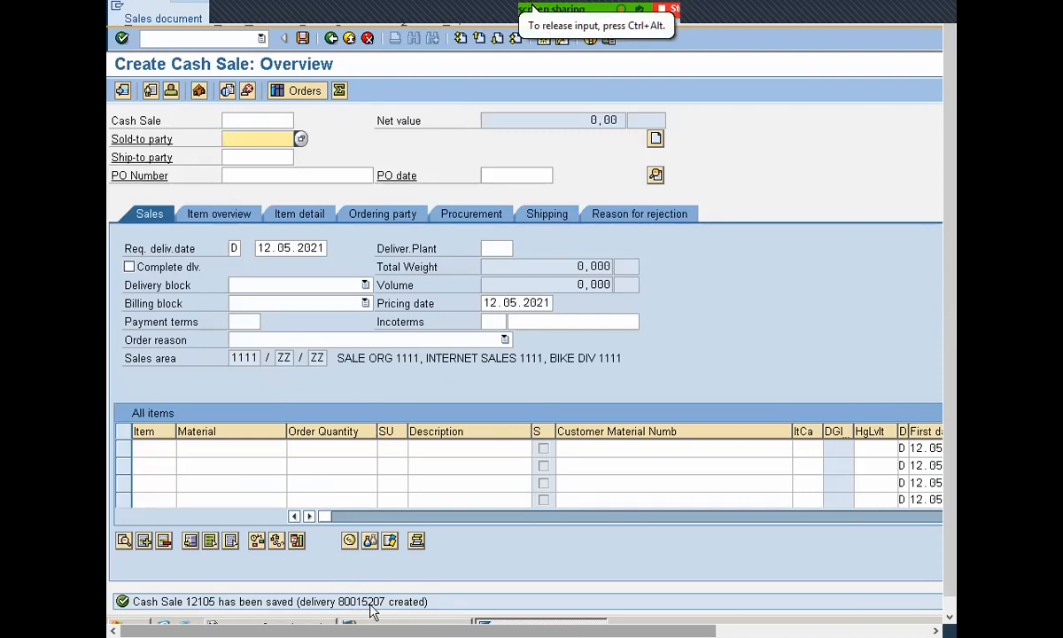
- Start transaction VL02N and open the outbound delivery of the cash sale for changing
{"action": "left_click", "coordinate": [349, 39]}
{"action": "type", "text": "VL02N"}
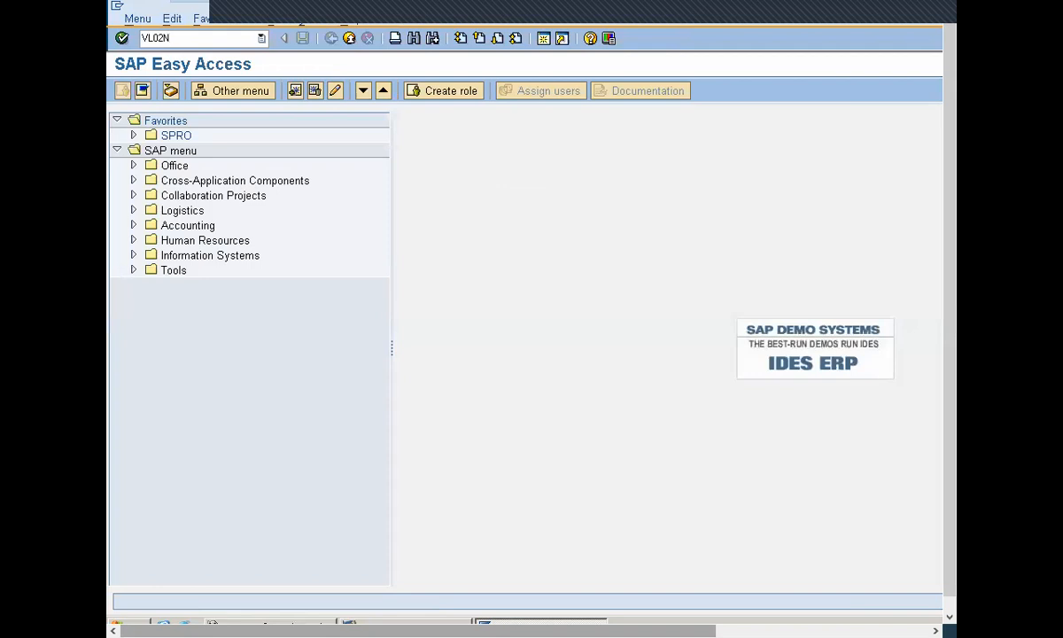
{"action": "key", "text": "Return"}
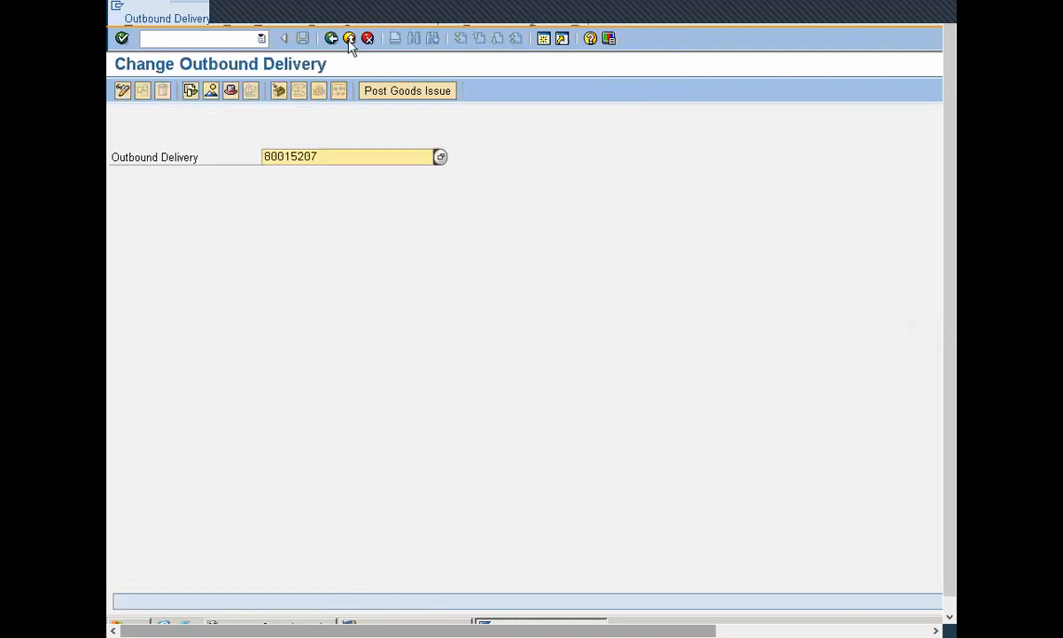
{"action": "left_click_drag", "start_coordinate": [316, 156], "coordinate": [260, 156]}
{"action": "left_click", "coordinate": [260, 156]}
{"action": "key", "text": "Return"}
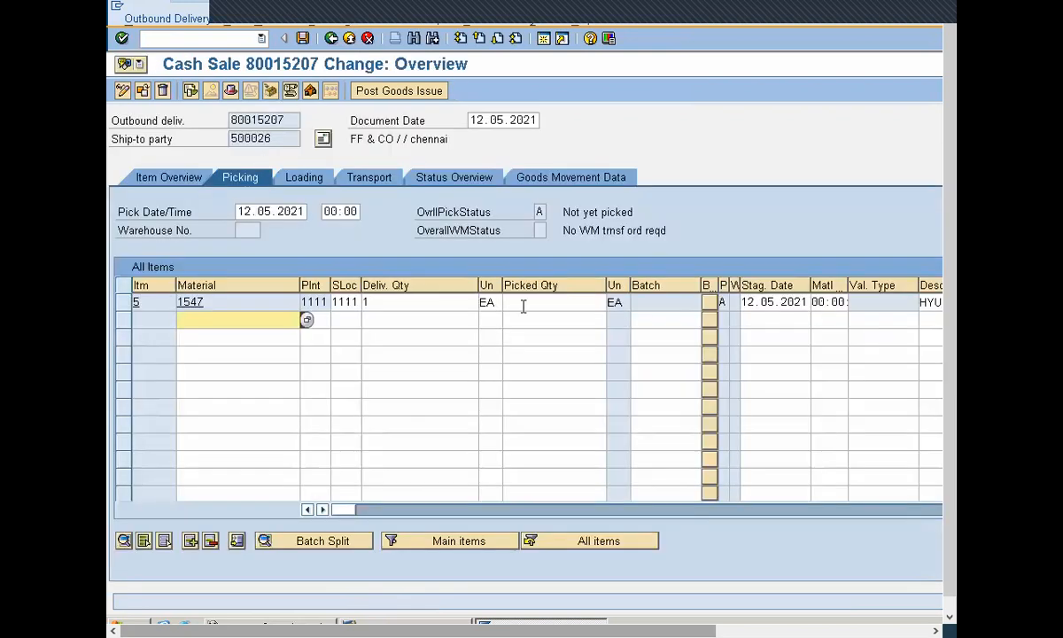
- Enter a picked quantity of 1 for material 1547 and post the goods issue
{"action": "left_click", "coordinate": [523, 302]}
{"action": "type", "text": "1"}
{"action": "key", "text": "Return"}
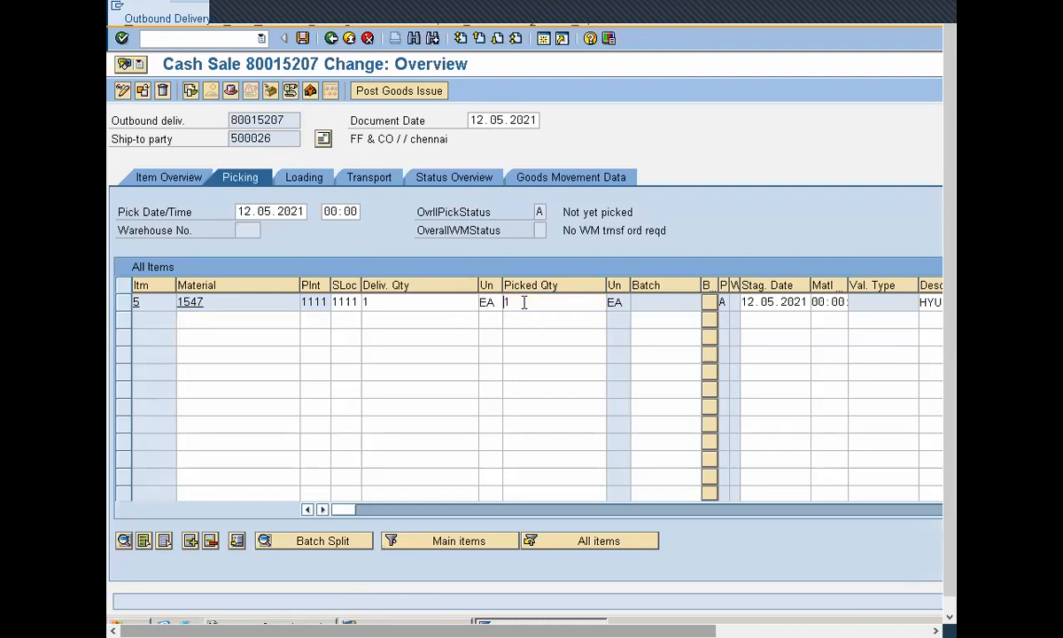
{"action": "left_click", "coordinate": [400, 92]}
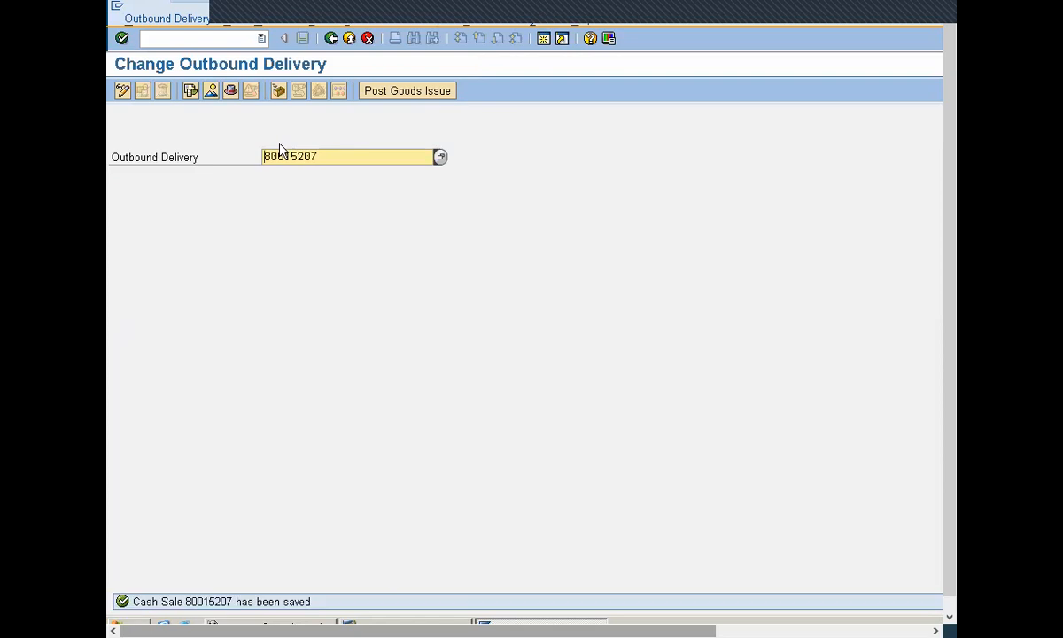
- Reopen the same outbound delivery to check its picking status
{"action": "key", "text": "Return"}
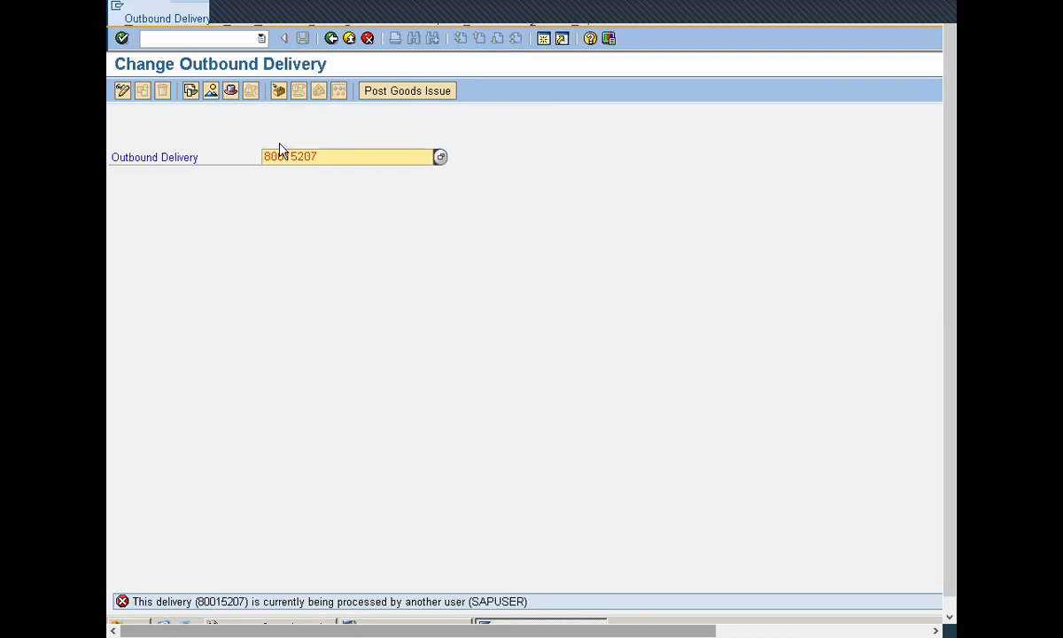
{"action": "key", "text": "Return"}
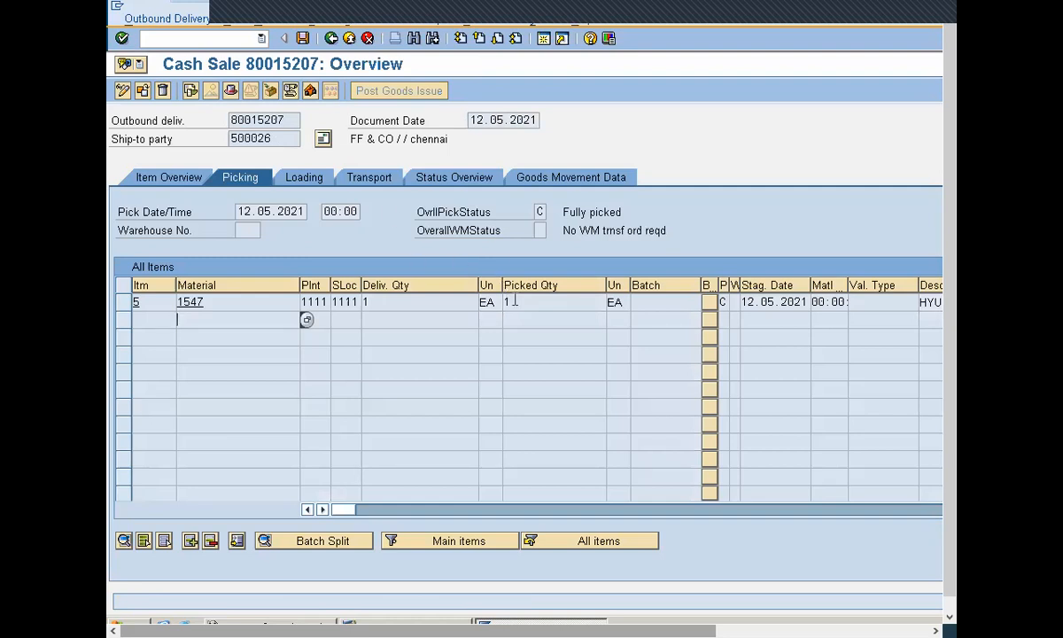
- Create the cash sale billing document for the delivery with transaction VF01, save it and return to SAP Easy Access
{"action": "left_click", "coordinate": [349, 40]}
{"action": "type", "text": "VF01"}
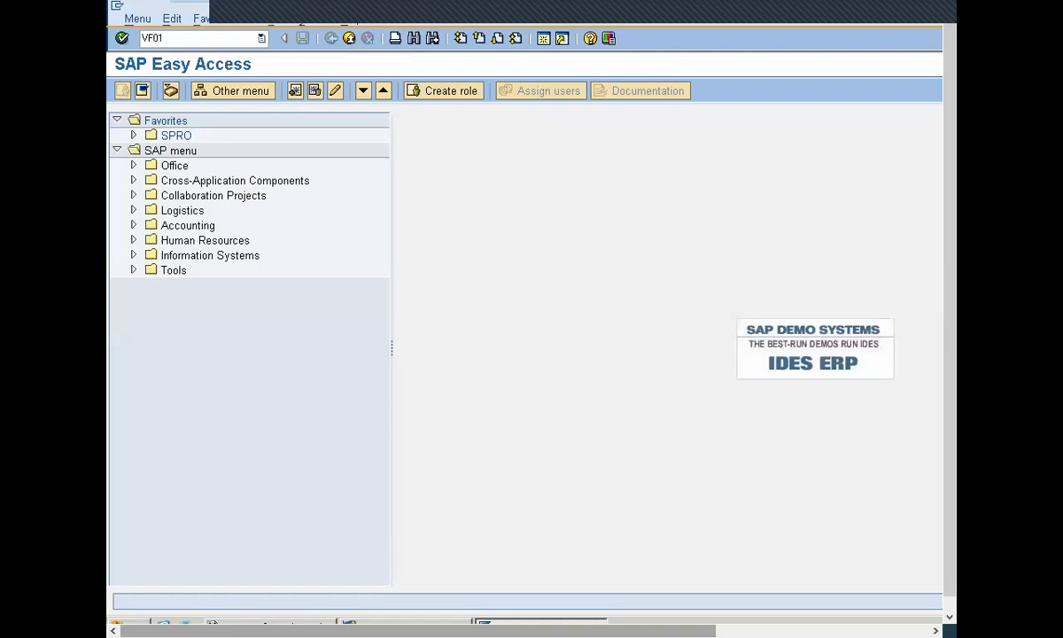
{"action": "key", "text": "Return"}
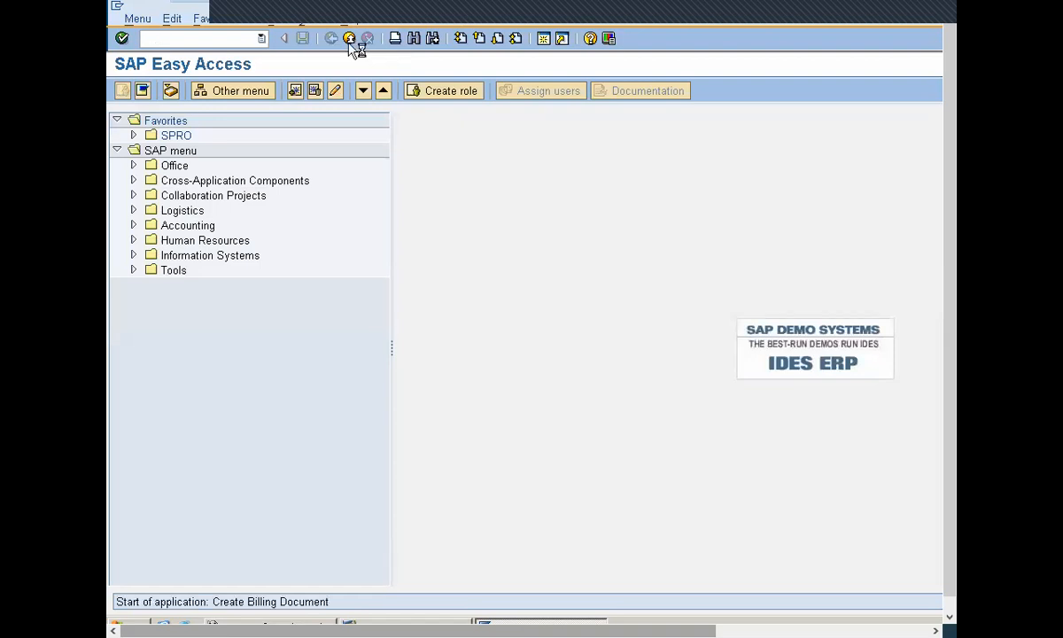
{"action": "key", "text": "Return"}
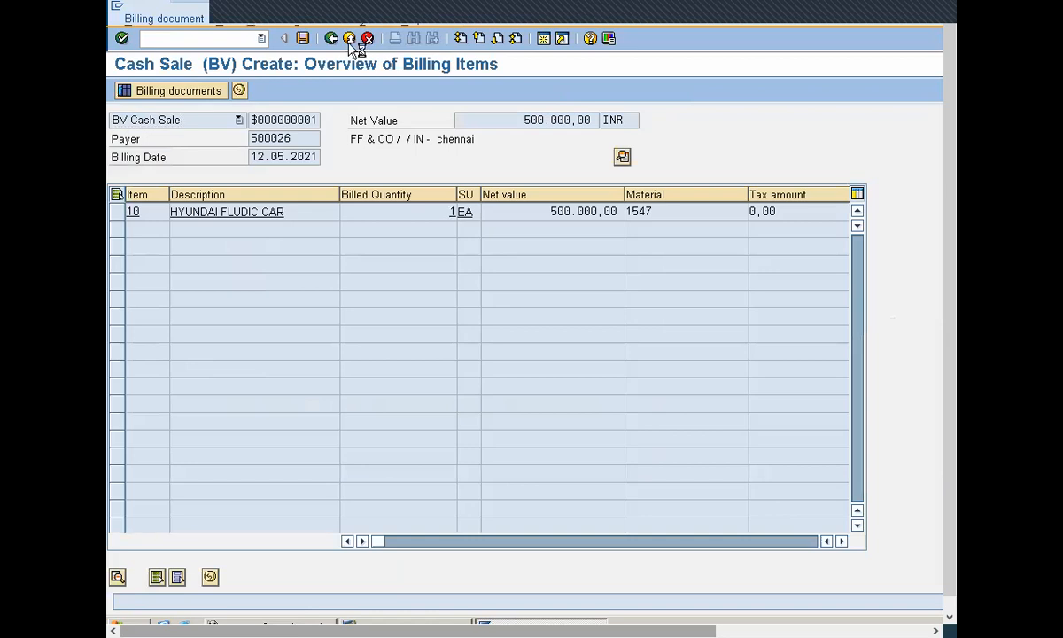
{"action": "left_click", "coordinate": [302, 39]}
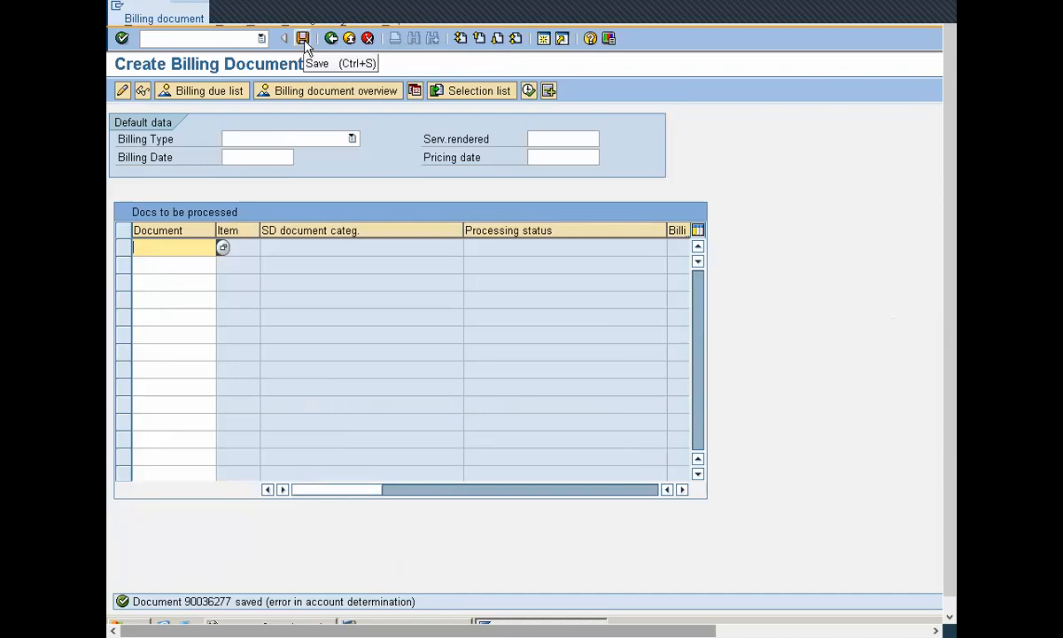
{"action": "key", "text": "F3"}
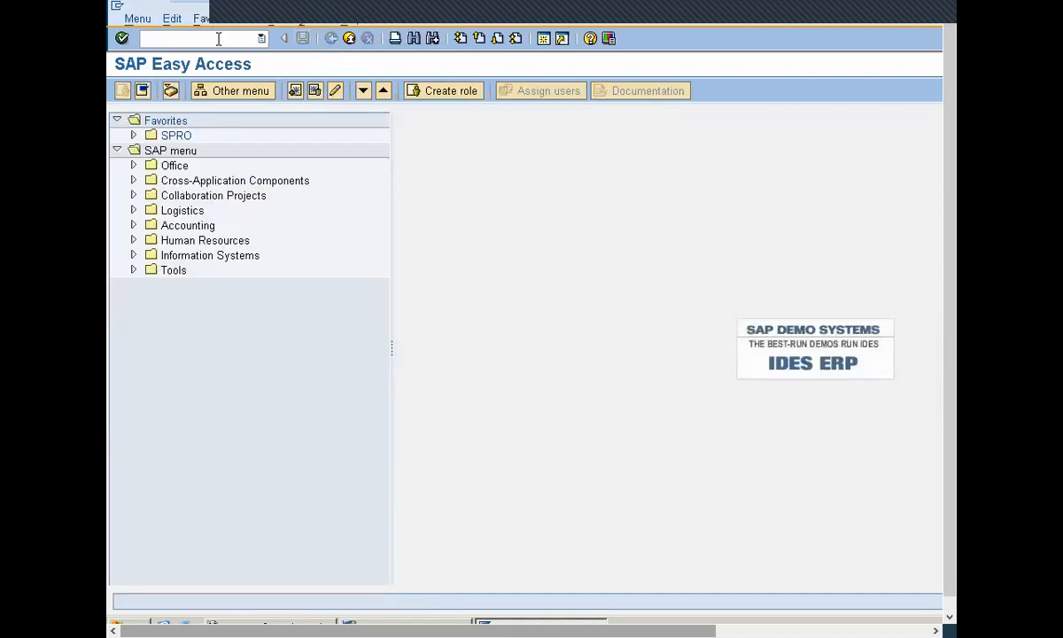
- Start transaction VA01, set the order type to RO and continue to the rush order overview
{"action": "type", "text": "VA01"}
{"action": "key", "text": "Return"}
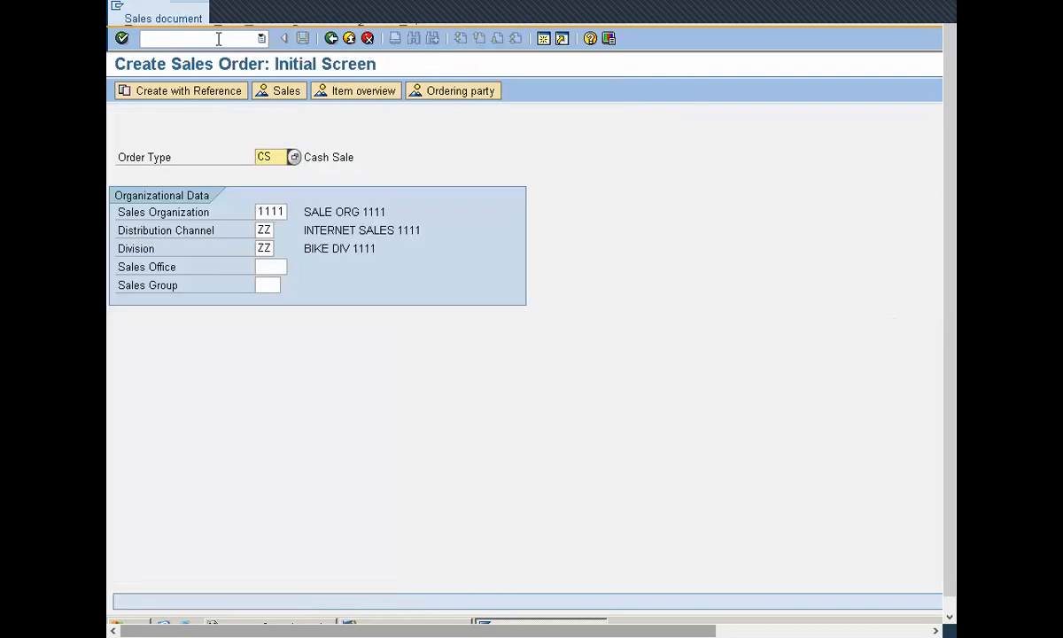
{"action": "key", "text": "Delete"}
{"action": "key", "text": "Delete"}
{"action": "type", "text": "RO"}
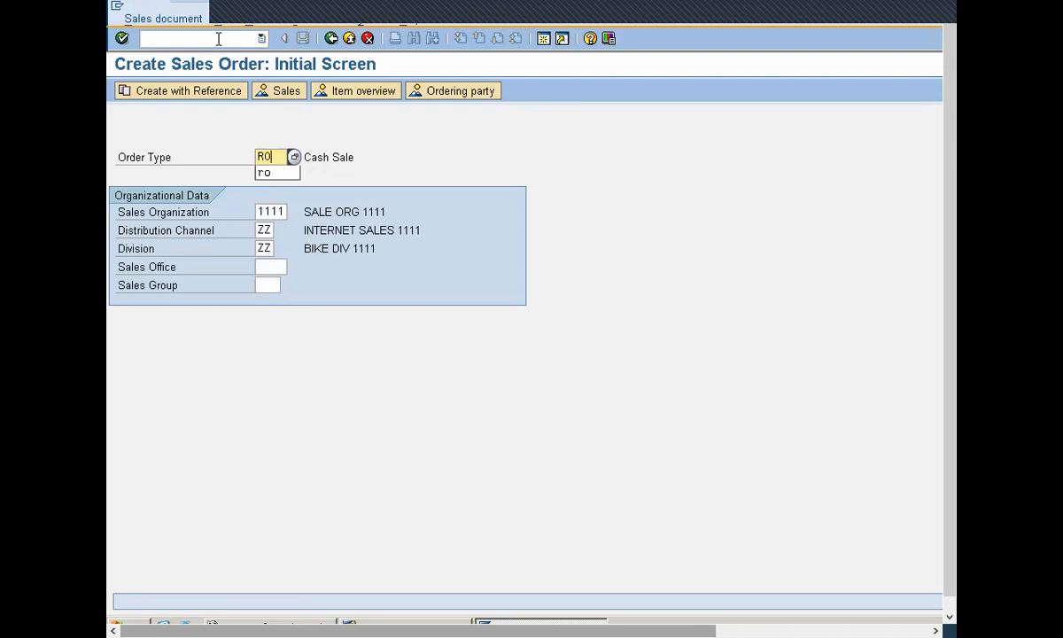
{"action": "key", "text": "Return"}
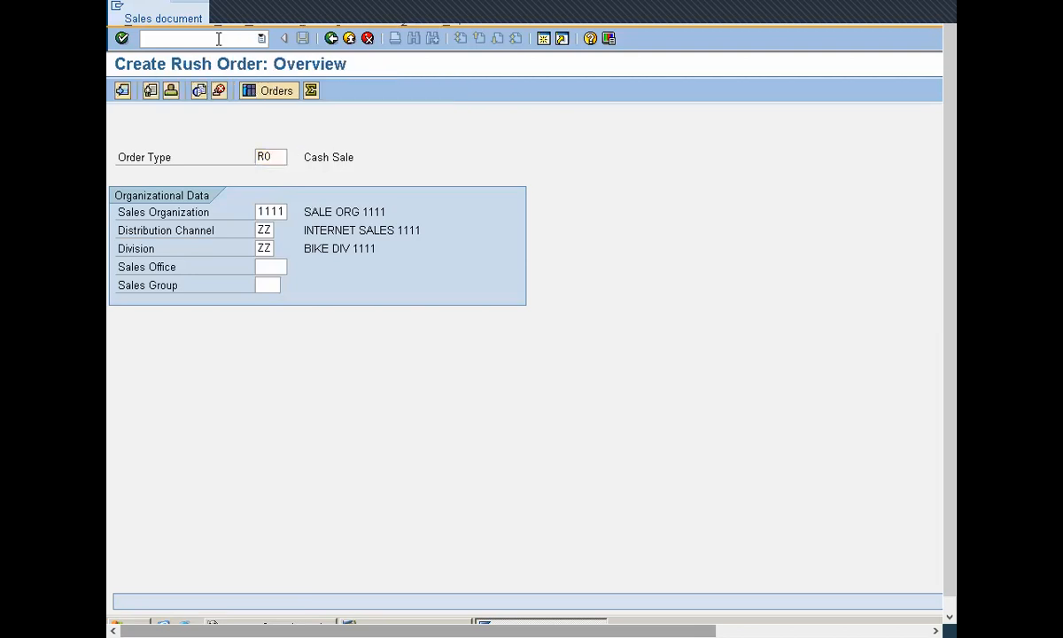
- Enter the first suggested customer number as the sold-to party of the rush order and confirm it
{"action": "key", "text": "Down"}
{"action": "key", "text": "Return"}
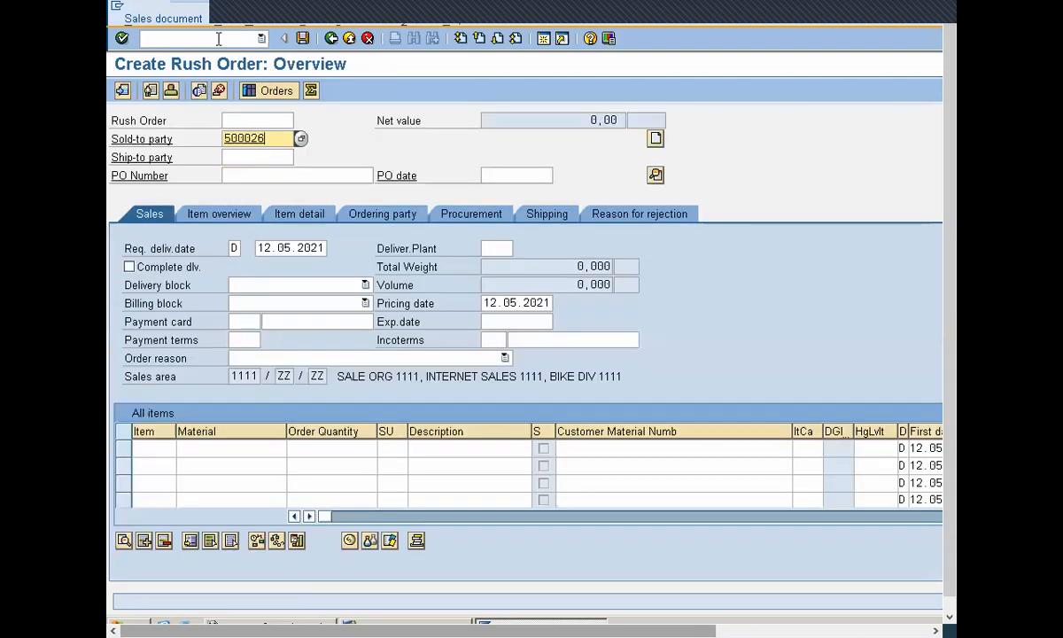
{"action": "key", "text": "Return"}
- Set both Incoterms fields to CFR and the payment terms to 0001, and accept the freight redetermination
{"action": "key", "text": "Down"}
{"action": "key", "text": "Return"}
{"action": "key", "text": "Return"}
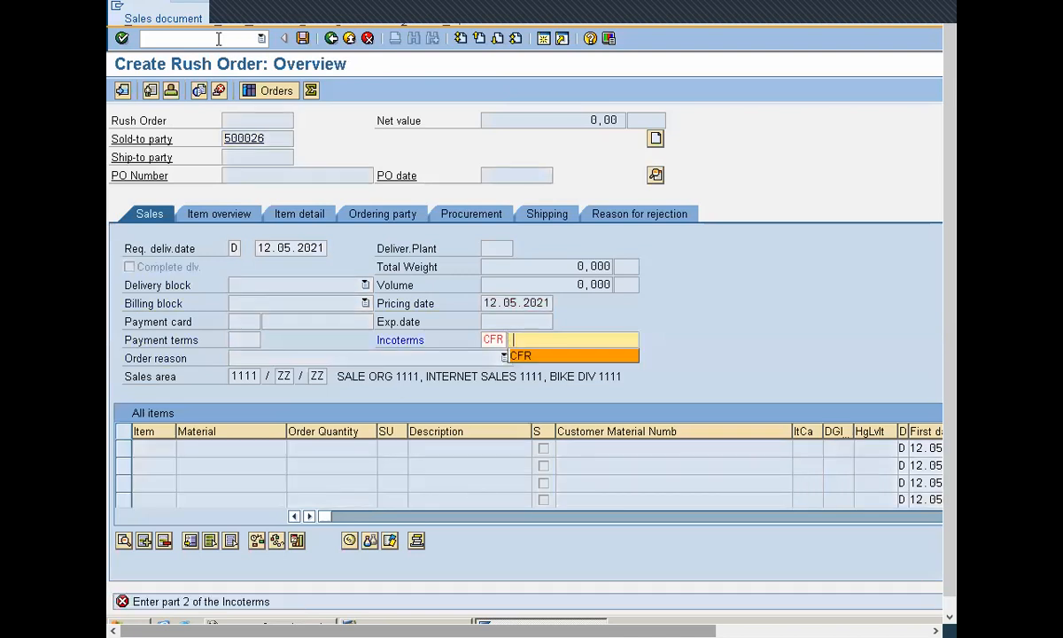
{"action": "key", "text": "Down"}
{"action": "key", "text": "Return"}
{"action": "key", "text": "Return"}
{"action": "key", "text": "Down"}
{"action": "key", "text": "Return"}
{"action": "key", "text": "Return"}
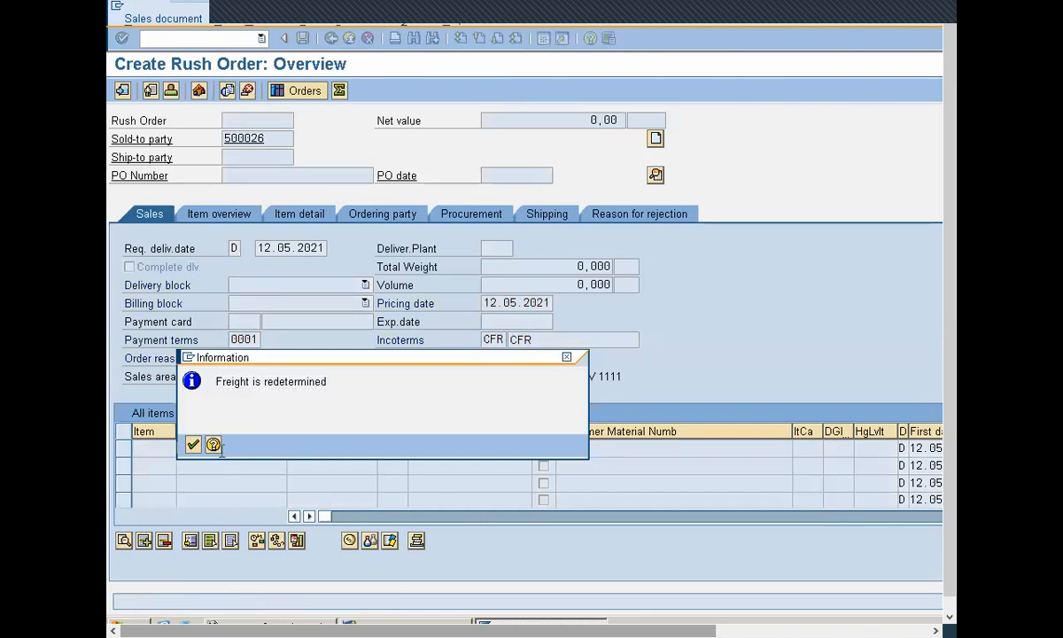
{"action": "key", "text": "Return"}
- Add material 1547 as the first item of the rush order with an order quantity of 10
{"action": "left_click", "coordinate": [222, 450]}
{"action": "key", "text": "Down"}
{"action": "key", "text": "Return"}
{"action": "key", "text": "Return"}
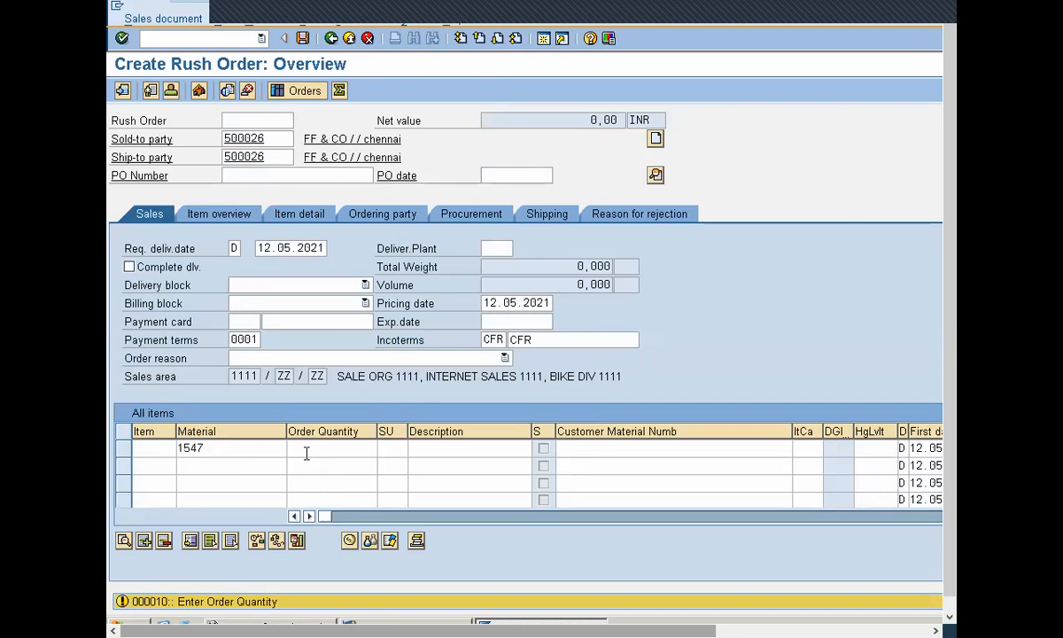
{"action": "type", "text": "10"}
{"action": "key", "text": "Return"}
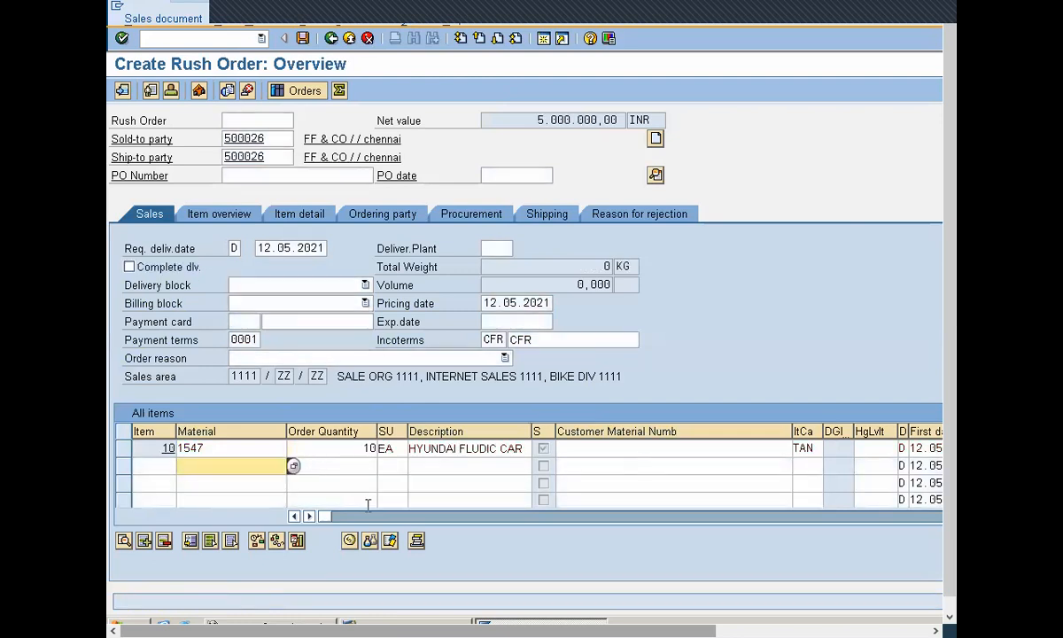
- In the shipping data of the rush order's item 10, set the plant and the storage location to 1111
{"action": "left_click", "coordinate": [337, 449]}
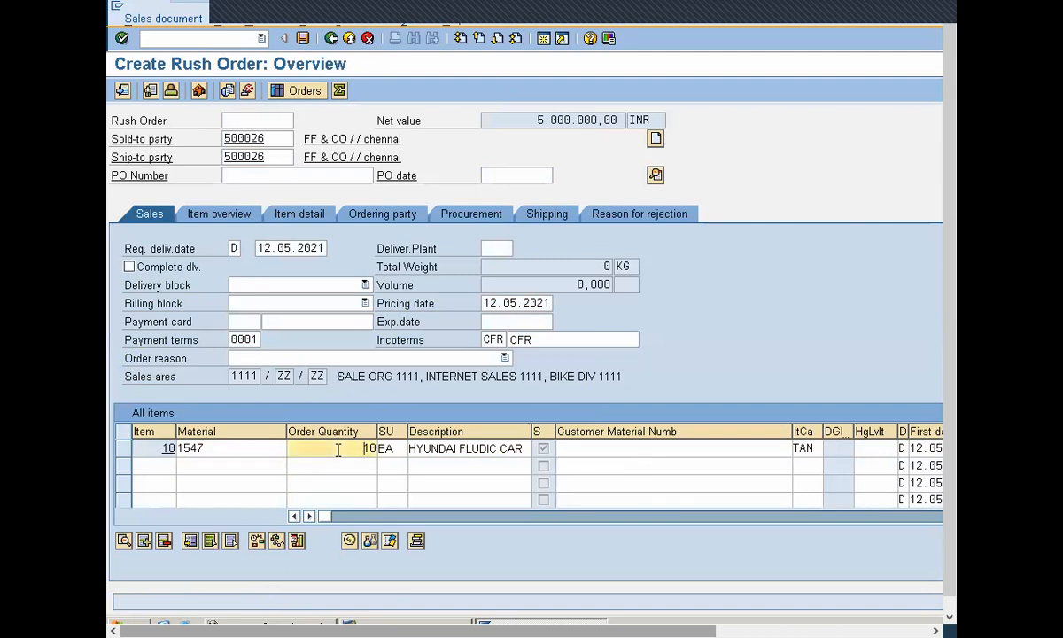
{"action": "double_click", "coordinate": [337, 449]}
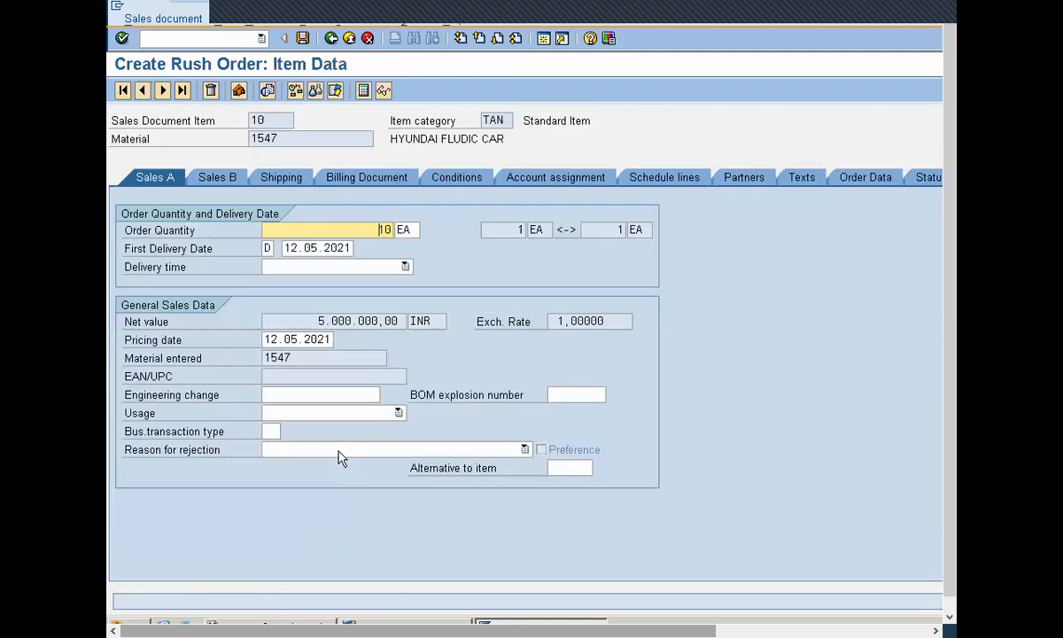
{"action": "left_click", "coordinate": [280, 178]}
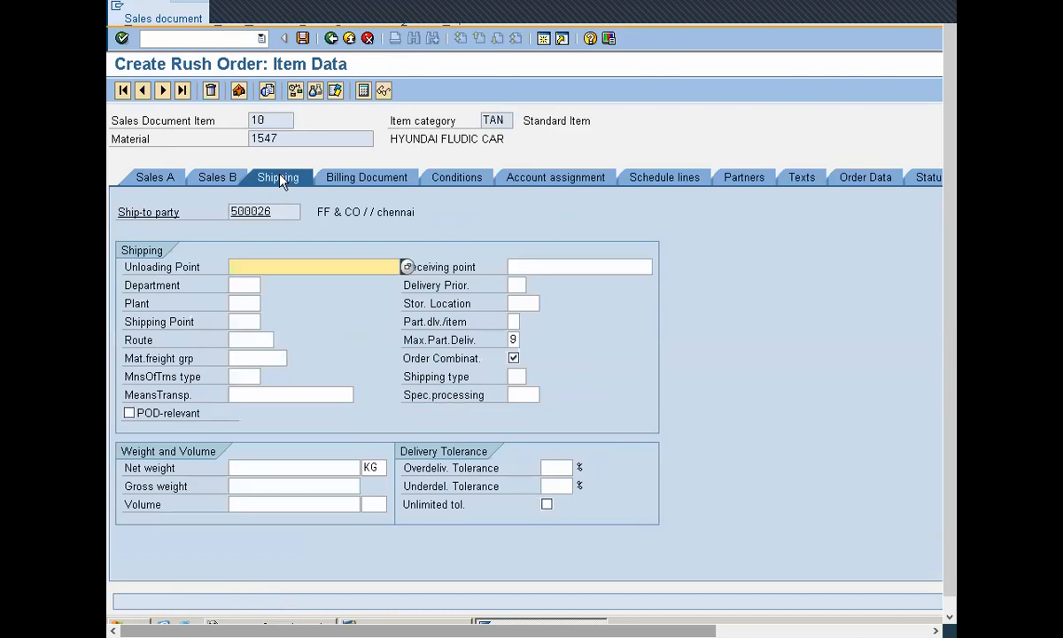
{"action": "left_click", "coordinate": [249, 304]}
{"action": "type", "text": "1111"}
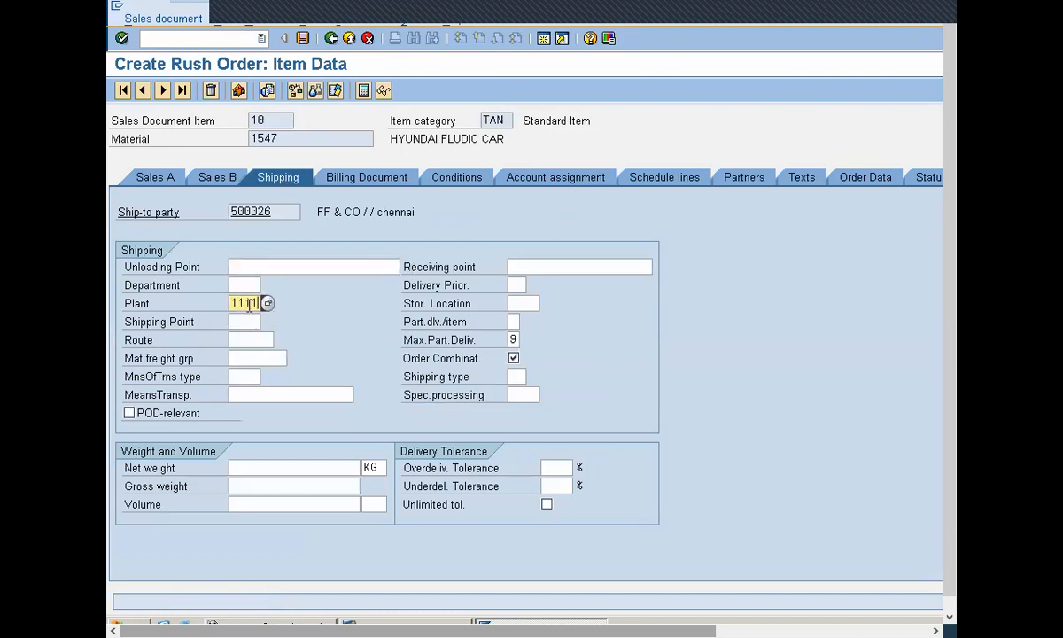
{"action": "key", "text": "Return"}
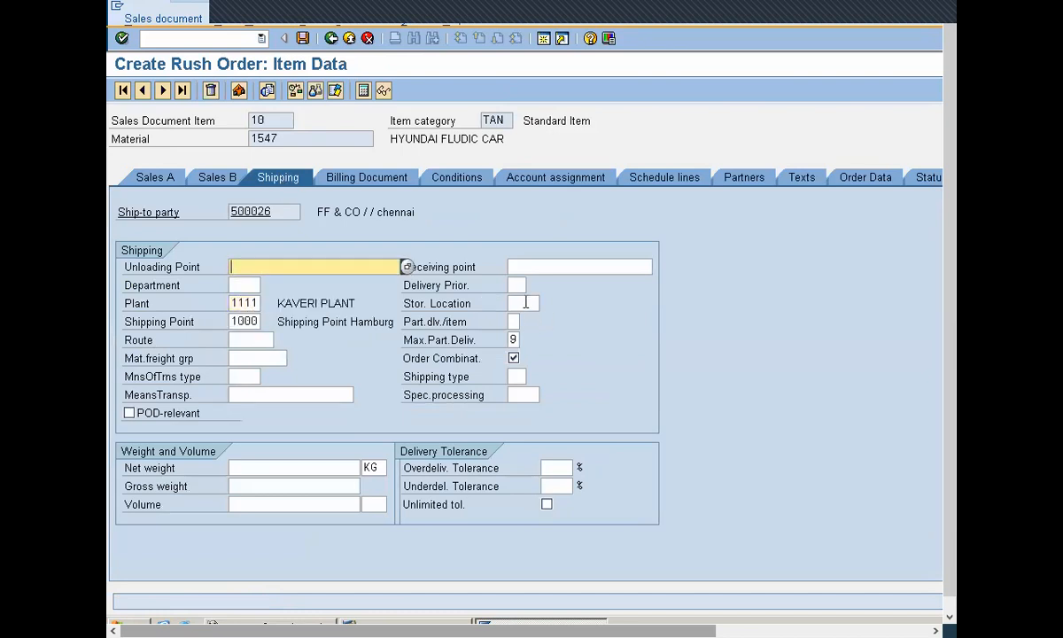
{"action": "left_click", "coordinate": [522, 303]}
{"action": "type", "text": "1111"}
{"action": "key", "text": "Return"}
- Set the item's net weight and gross weight to 1000 KG each and save the rush order
{"action": "left_click", "coordinate": [272, 471]}
{"action": "type", "text": "1000"}
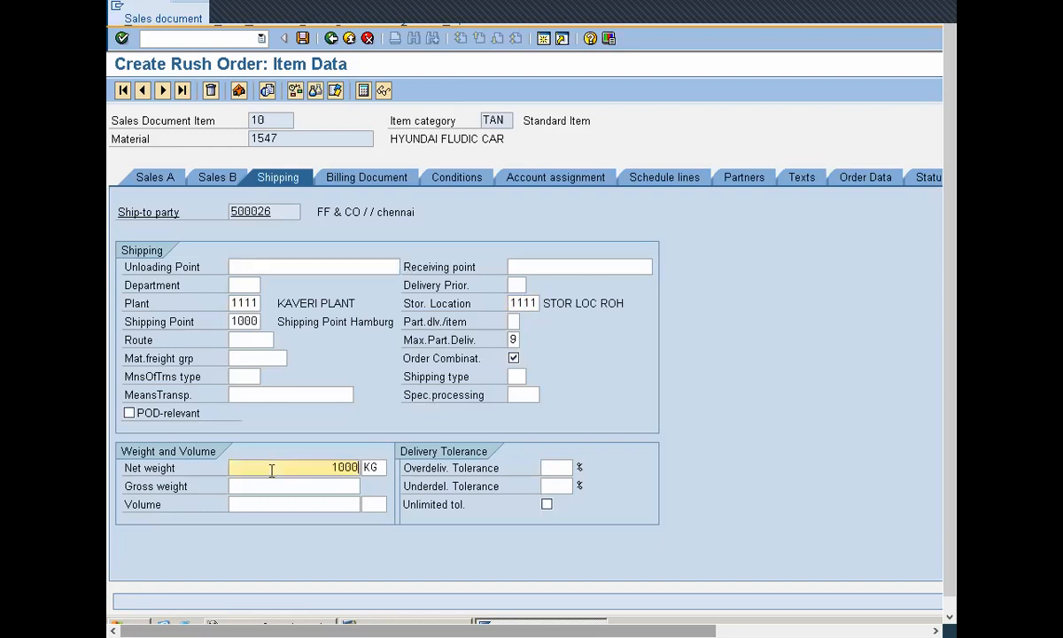
{"action": "key", "text": "Tab"}
{"action": "type", "text": "1000"}
{"action": "key", "text": "Return"}
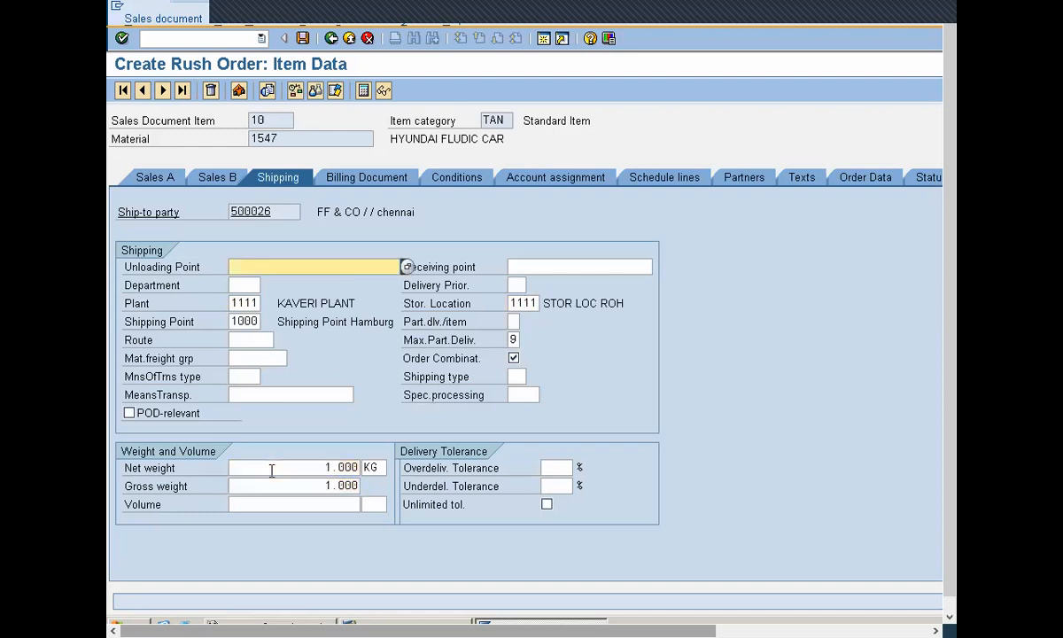
{"action": "left_click", "coordinate": [302, 38]}
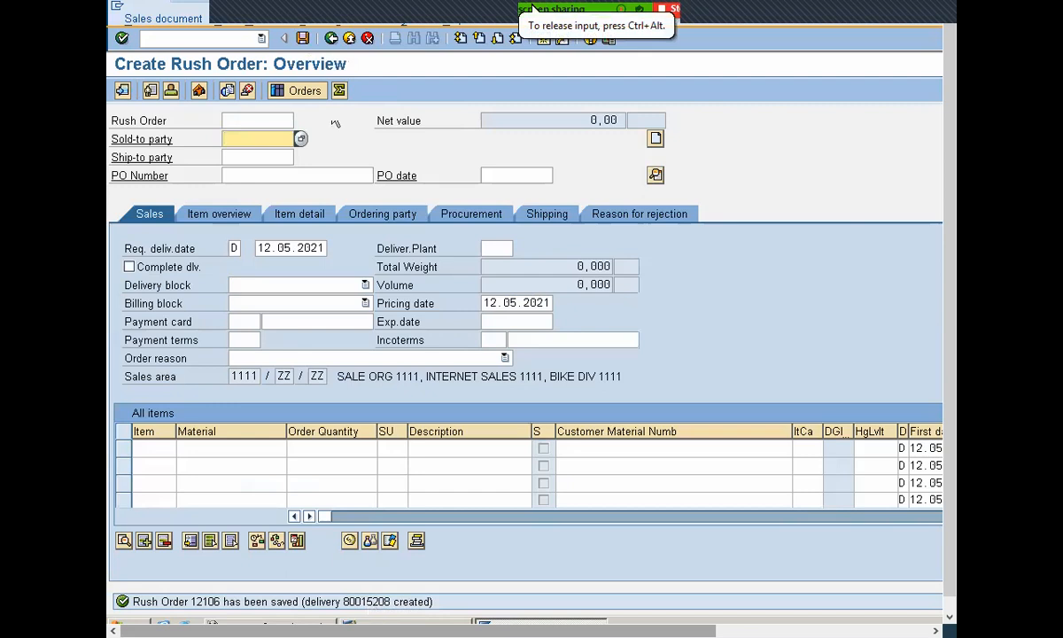
- In VL02N, set the picked quantity of the rush order's delivery item to 10 and post the goods issue
{"action": "left_click", "coordinate": [349, 40]}
{"action": "type", "text": "VL02N"}
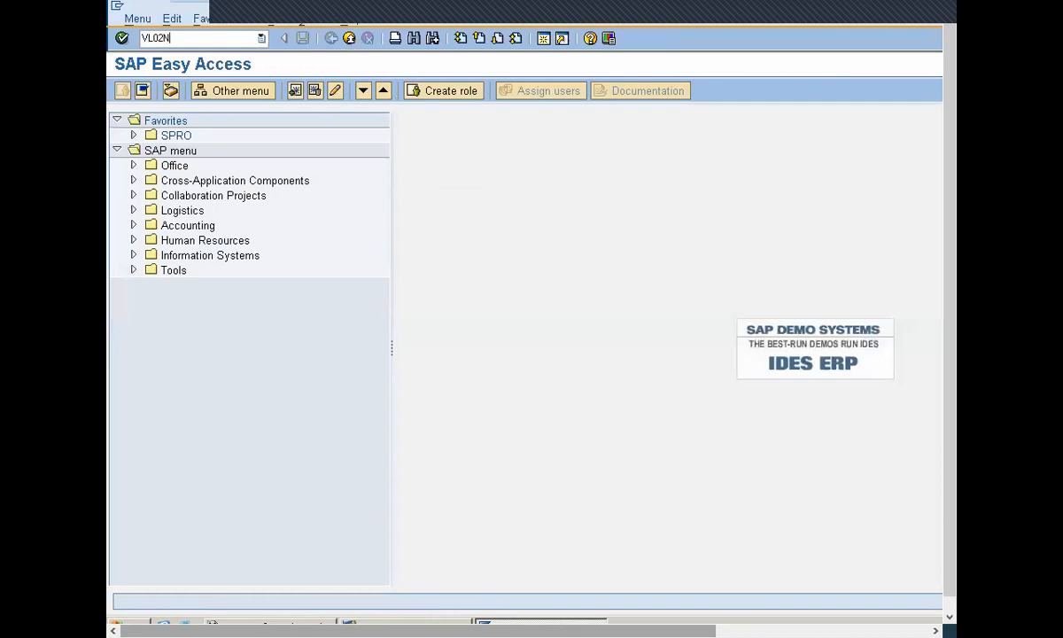
{"action": "key", "text": "Return"}
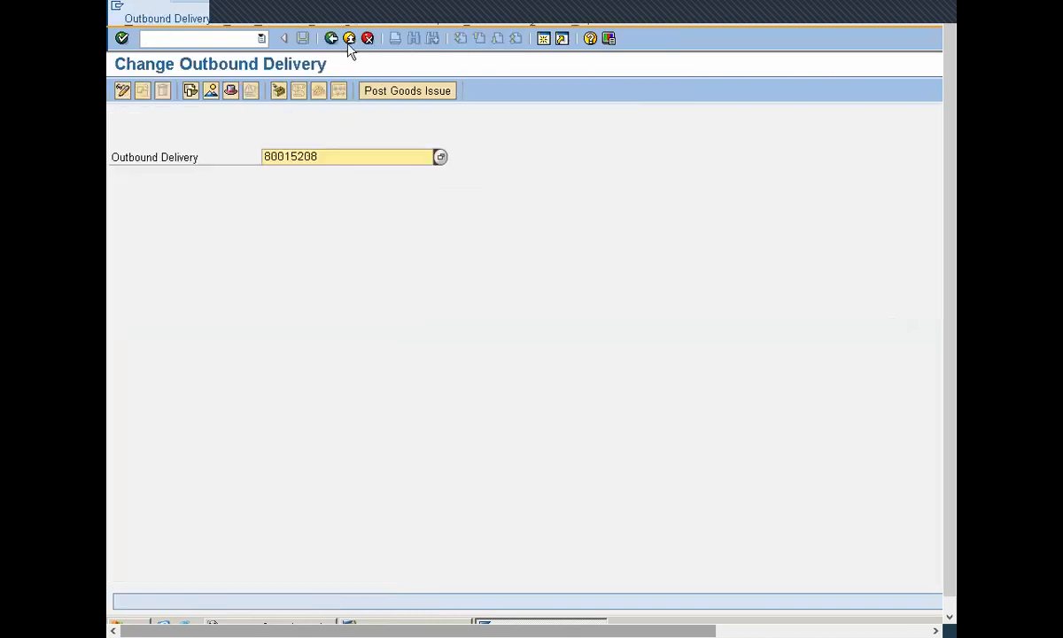
{"action": "key", "text": "Return"}
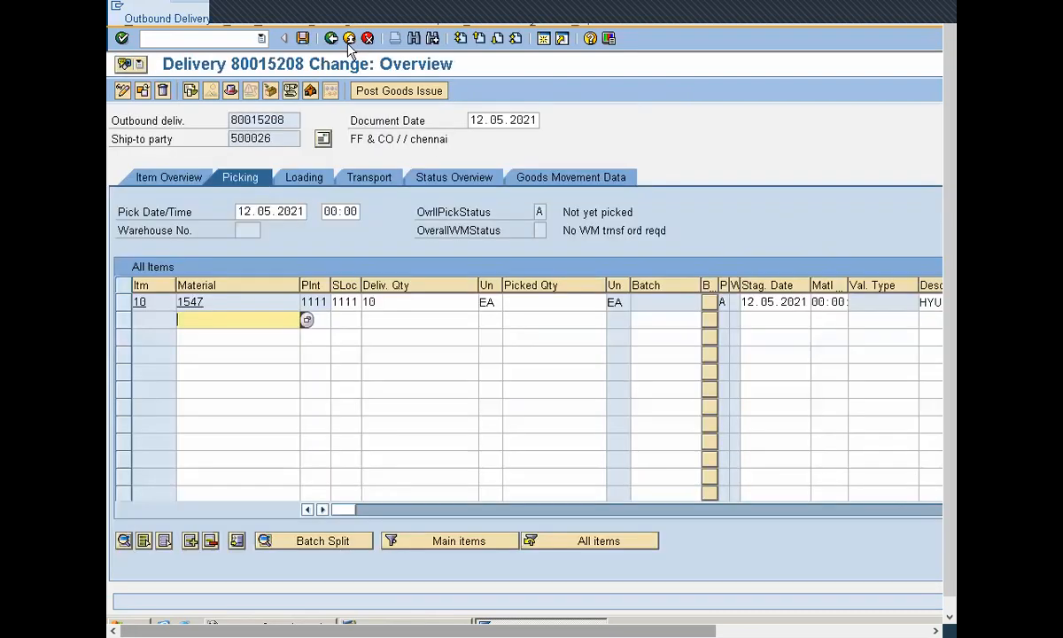
{"action": "left_click", "coordinate": [533, 303]}
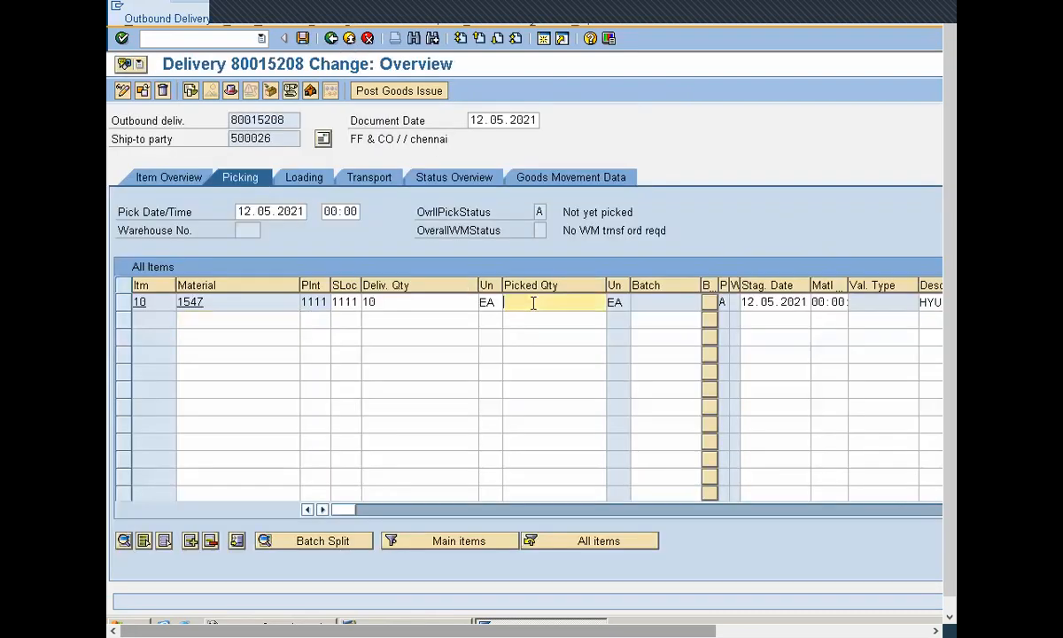
{"action": "type", "text": "10"}
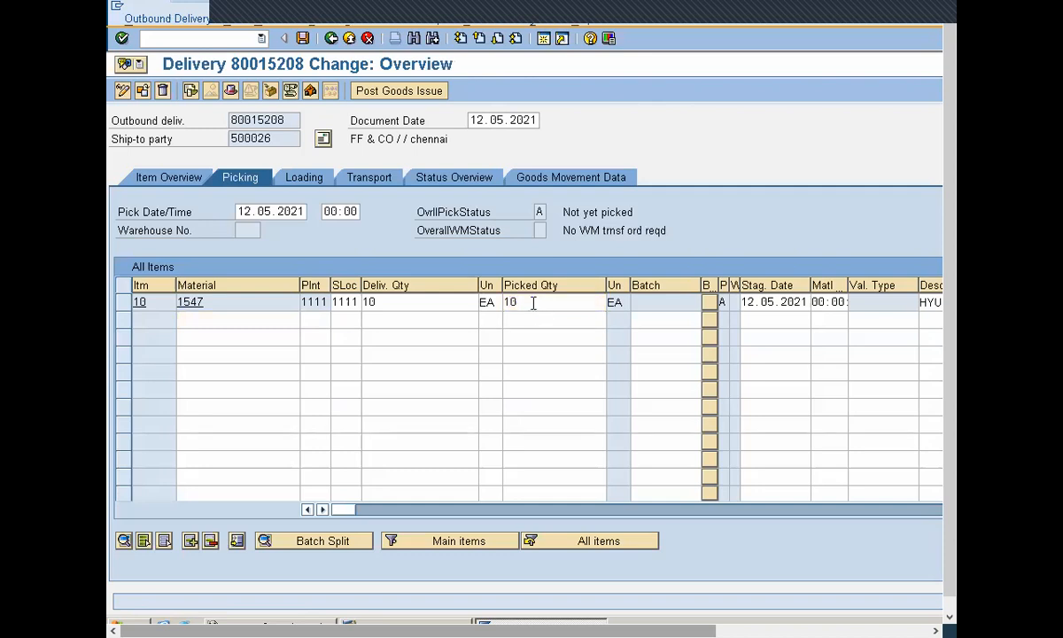
{"action": "key", "text": "Return"}
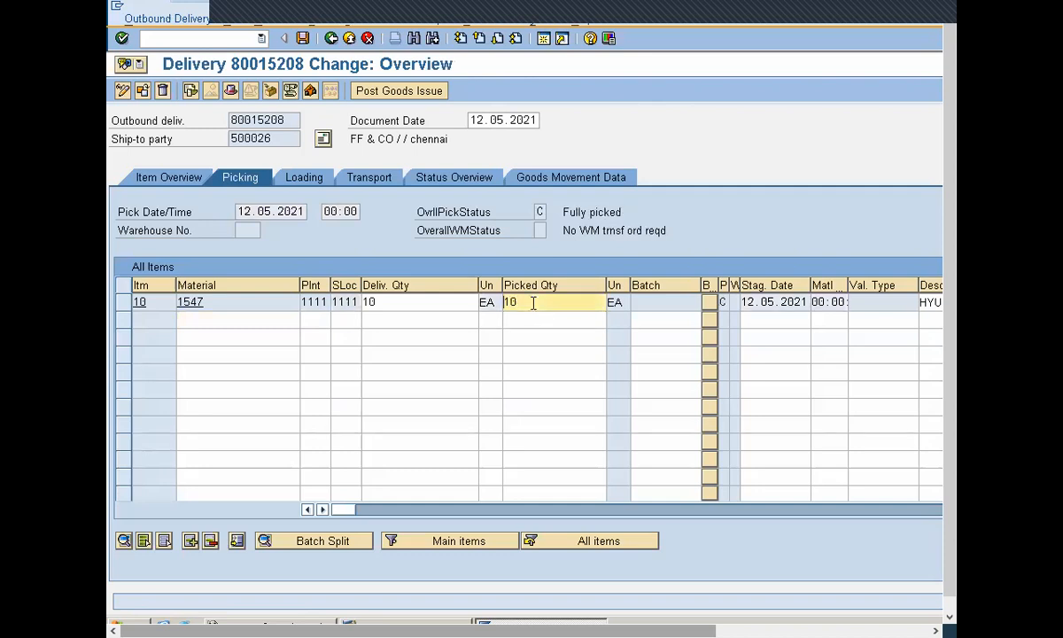
{"action": "left_click", "coordinate": [434, 94]}
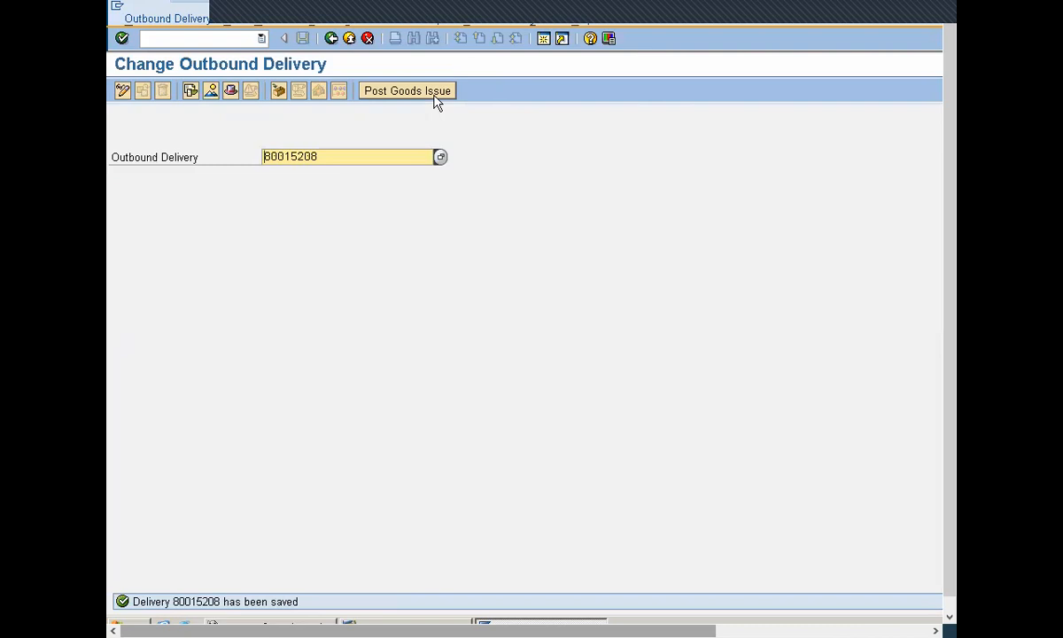
- Create and save the billing document for the rush order's delivery with VF01
{"action": "key", "text": "F3"}
{"action": "type", "text": "VF01"}
{"action": "key", "text": "Return"}
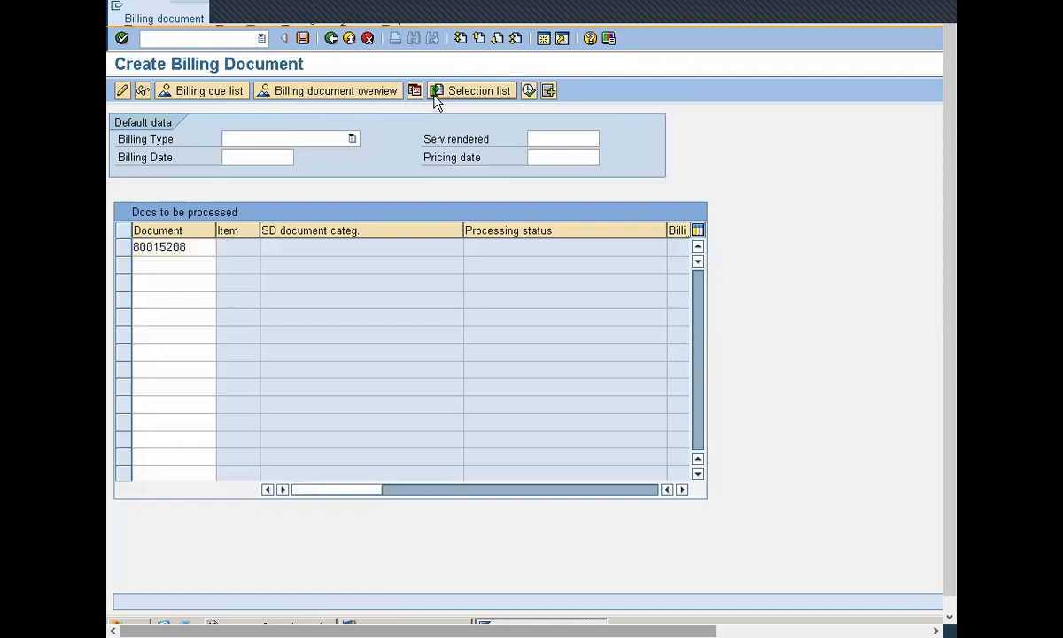
{"action": "key", "text": "Return"}
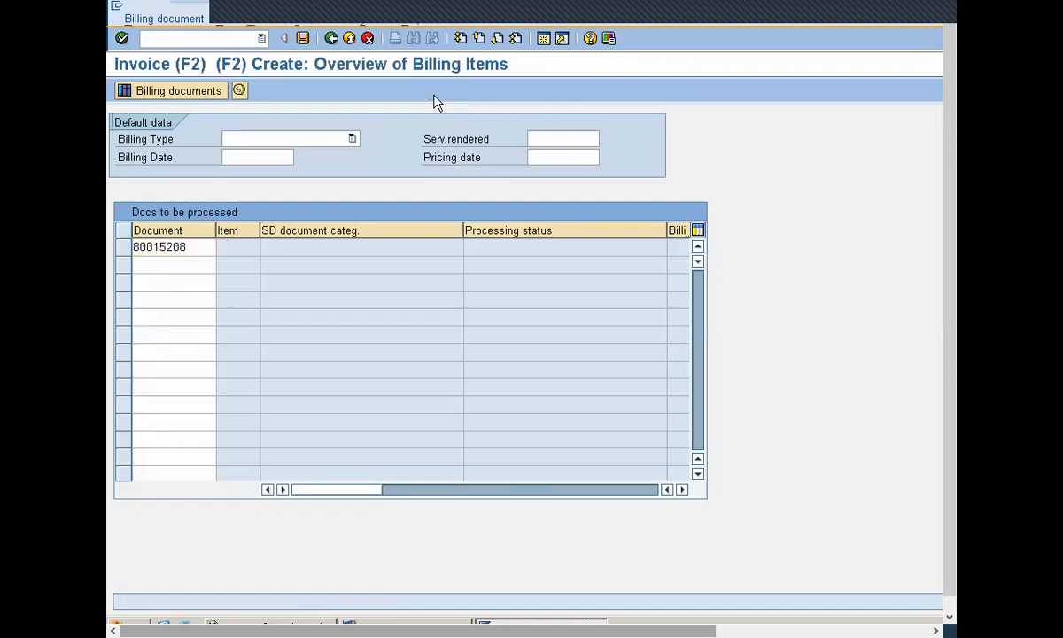
{"action": "key", "text": "ctrl+s"}
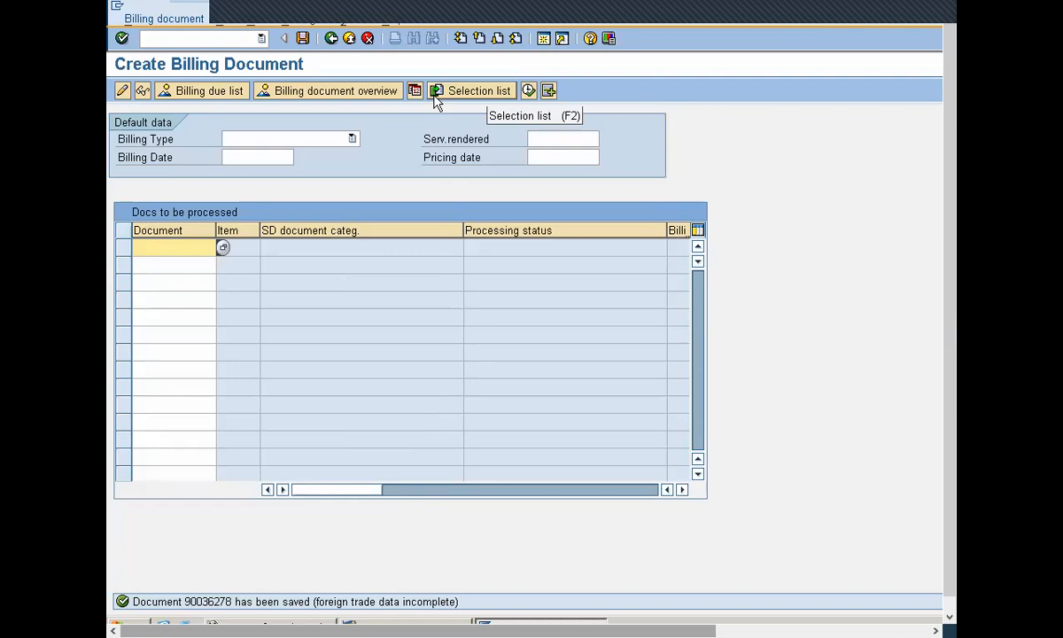
{"action": "left_click", "coordinate": [349, 43]}
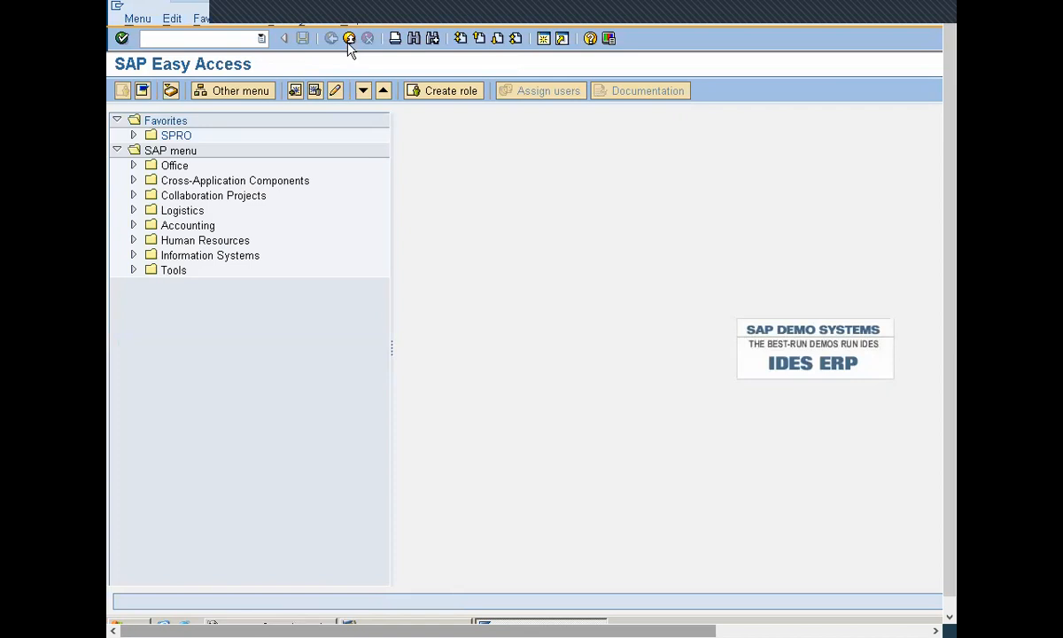
- Display the earlier standard order in VA03 by entering its order number
{"action": "left_click", "coordinate": [349, 41]}
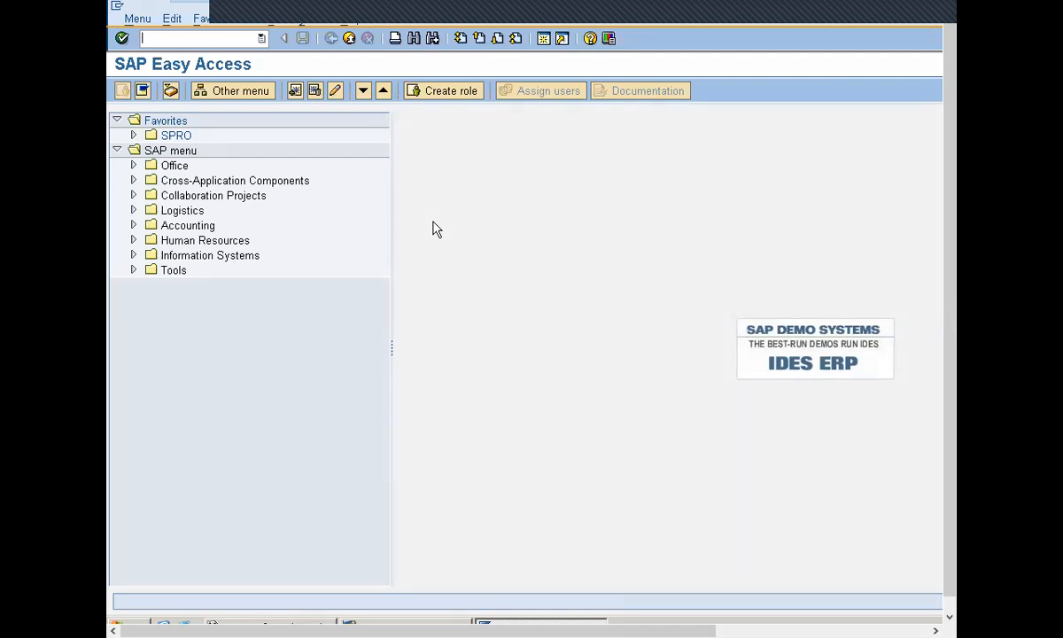
{"action": "type", "text": "VA03"}
{"action": "key", "text": "Return"}
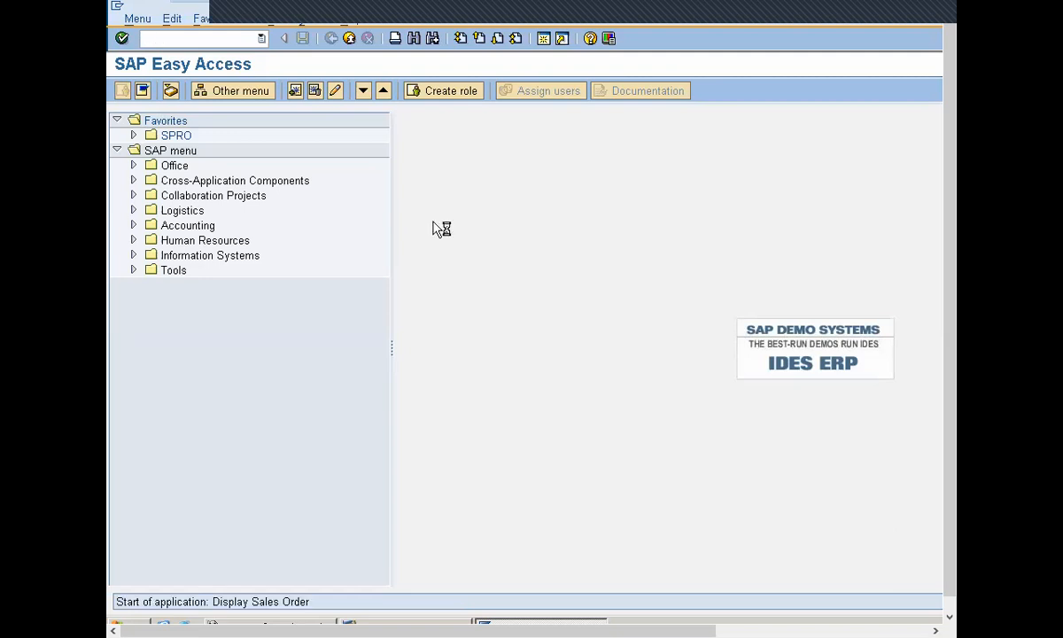
{"action": "key", "text": "Right"}
{"action": "key", "text": "Right"}
{"action": "key", "text": "Right"}
{"action": "key", "text": "Right"}
{"action": "key", "text": "Right"}
{"action": "key", "text": "BackSpace"}
{"action": "key", "text": "BackSpace"}
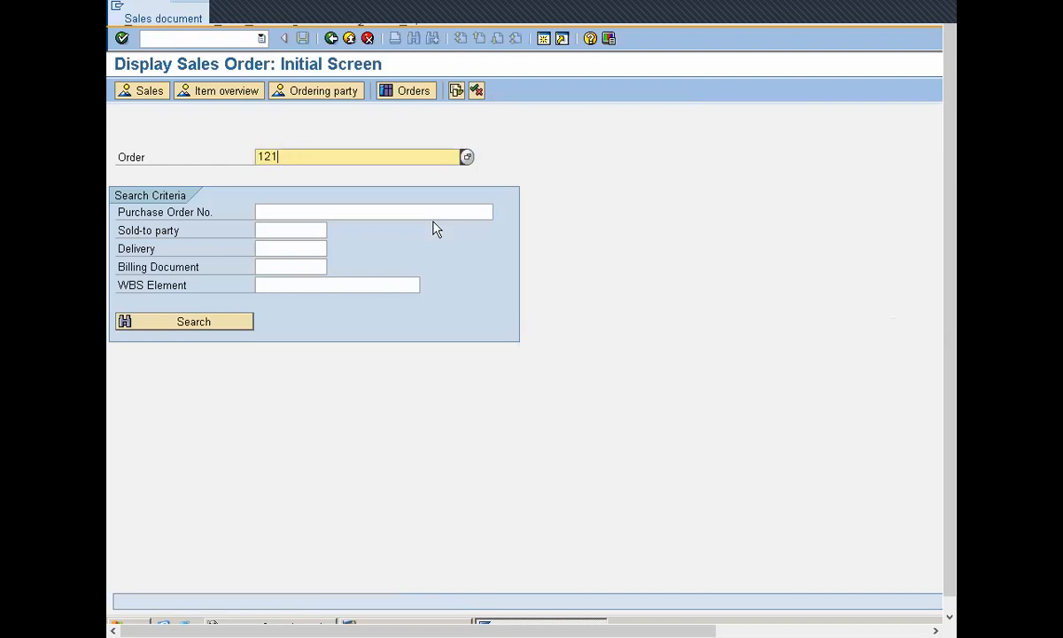
{"action": "type", "text": "02"}
{"action": "key", "text": "Return"}
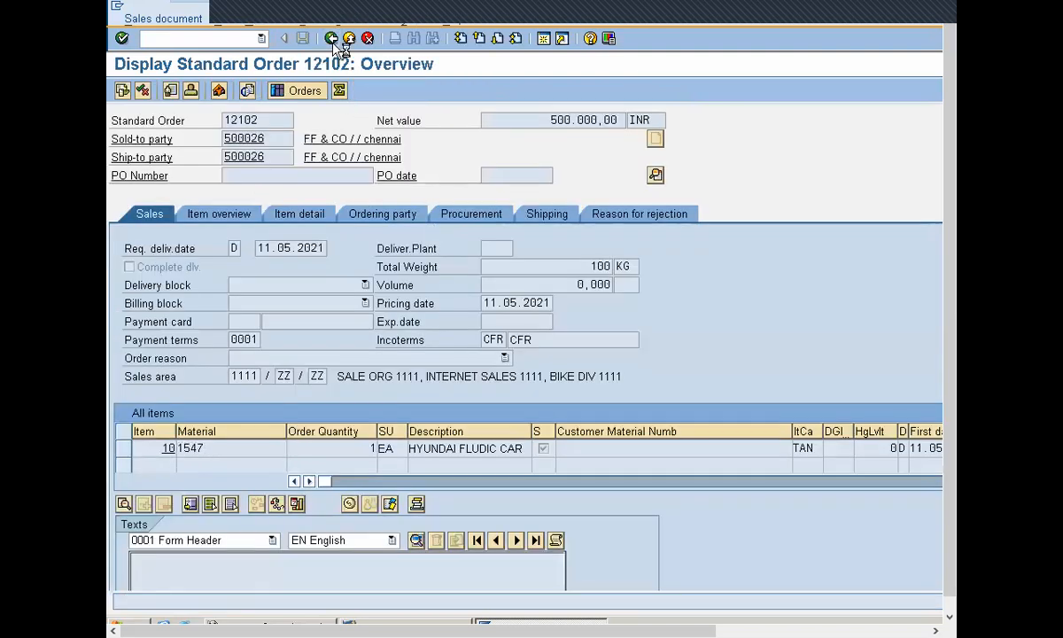
- Open the standard order's document flow and examine its chain from inquiry and quotation through delivery, picking and goods issue to invoice
{"action": "left_click", "coordinate": [331, 39]}
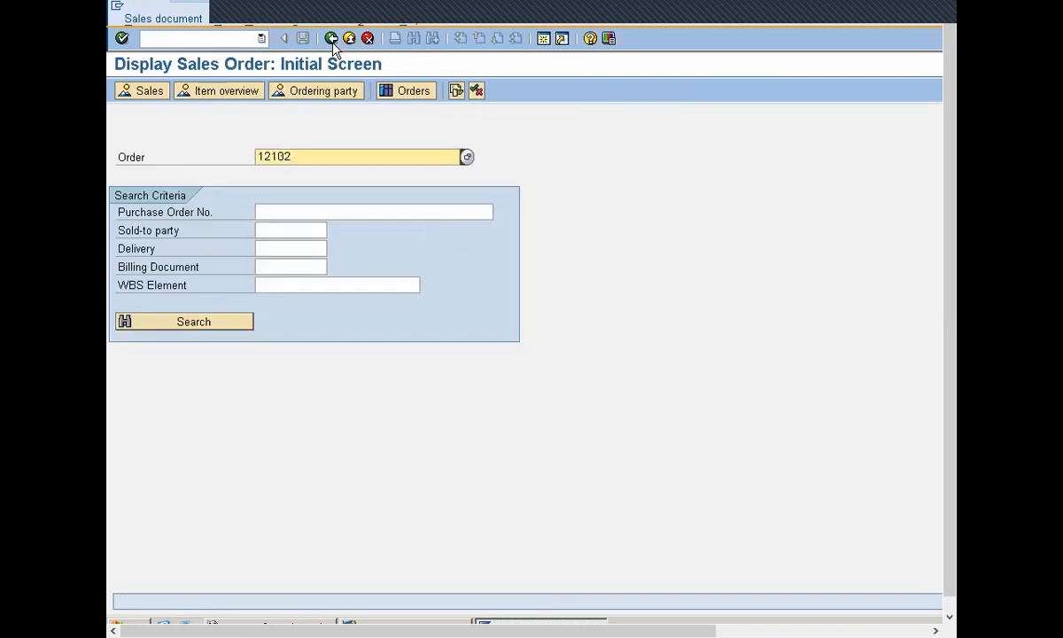
{"action": "left_click", "coordinate": [460, 94]}
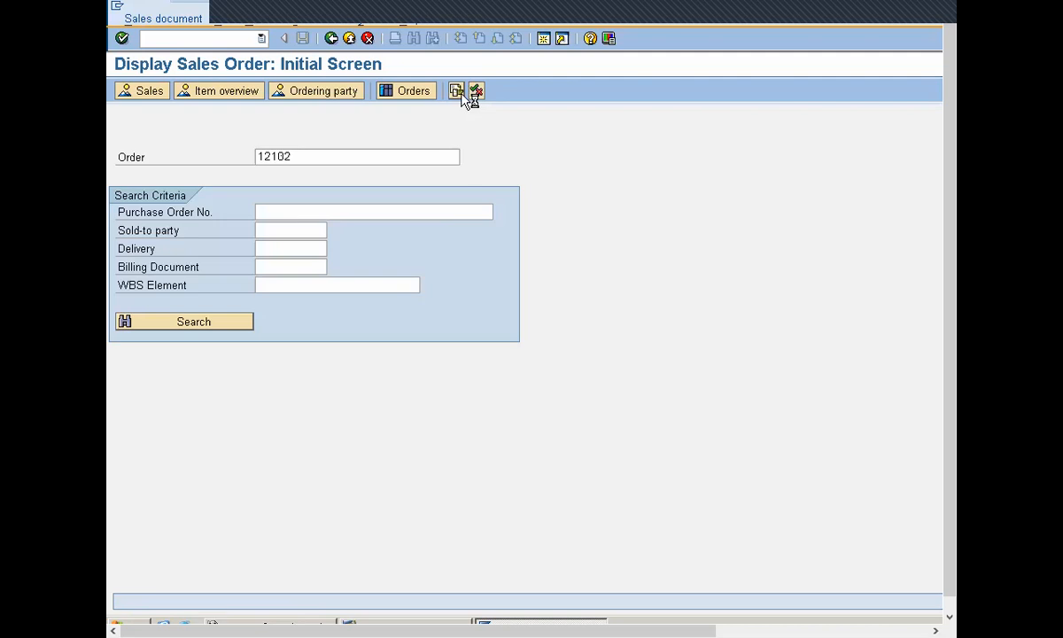
{"action": "left_click", "coordinate": [461, 93]}
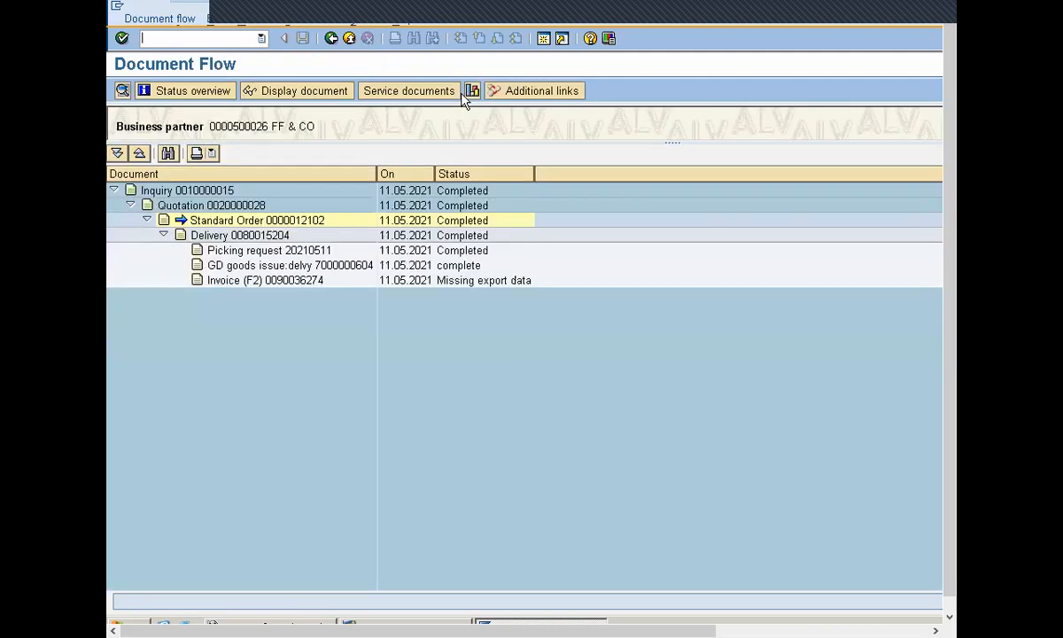
{"action": "left_click", "coordinate": [209, 192]}
{"action": "left_click", "coordinate": [217, 206]}
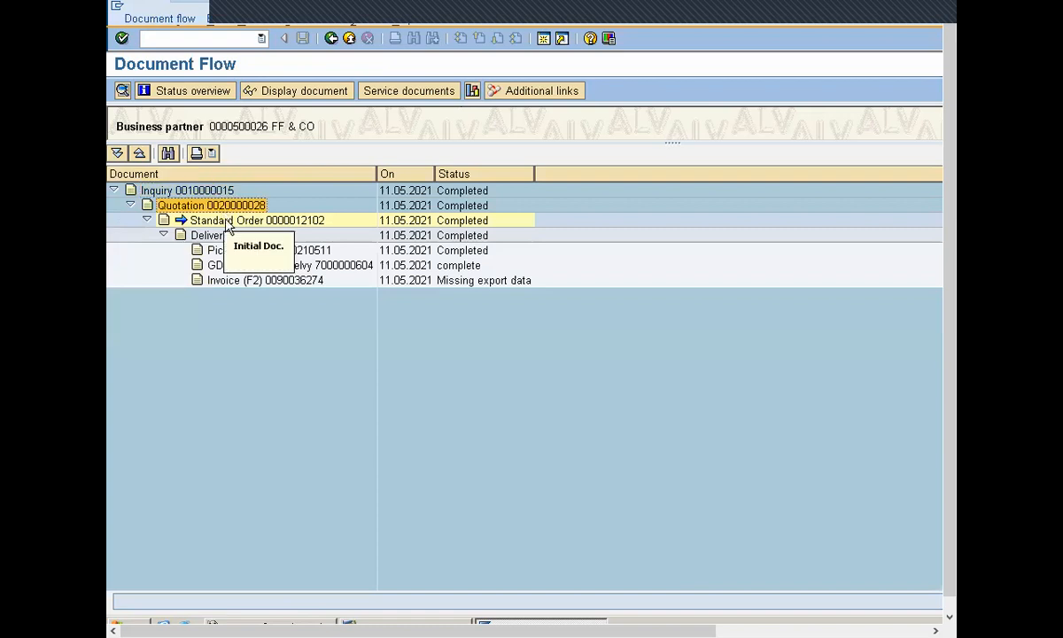
{"action": "left_click", "coordinate": [227, 222]}
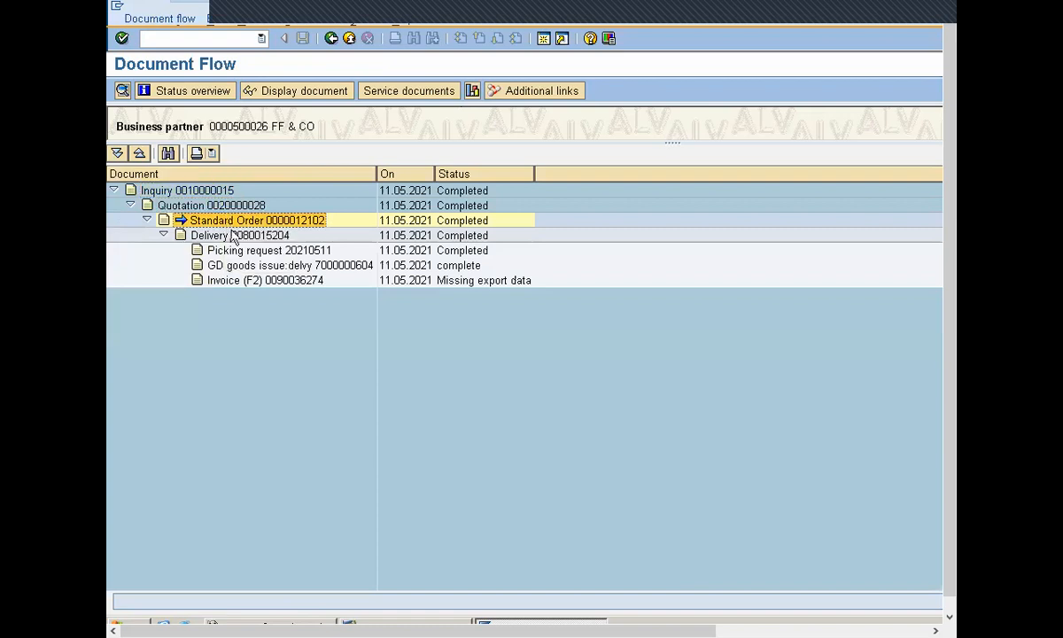
{"action": "left_click", "coordinate": [230, 236]}
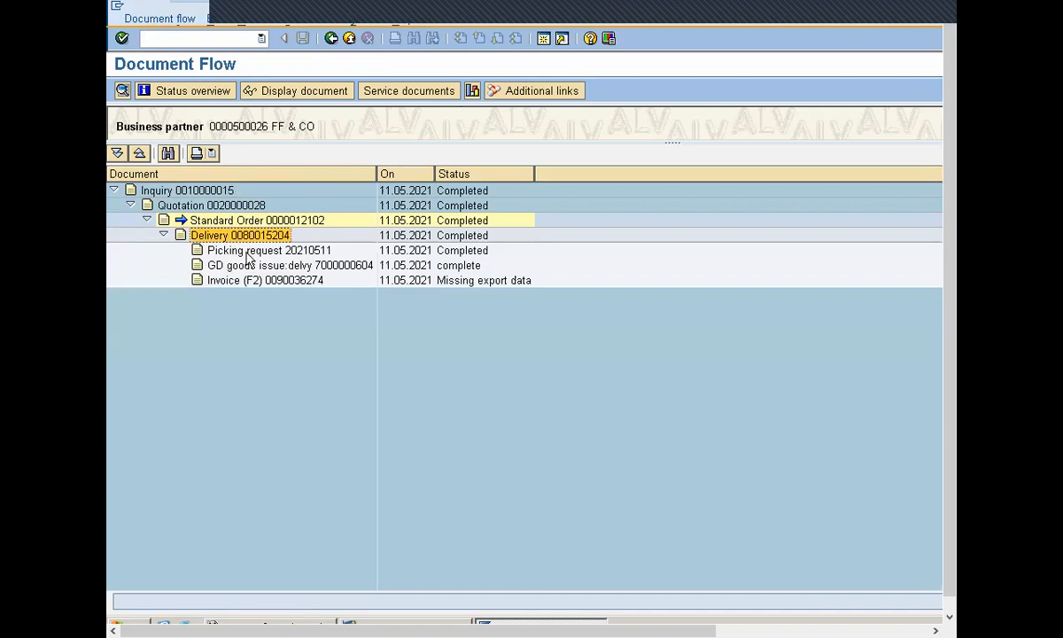
{"action": "left_click", "coordinate": [246, 251]}
{"action": "left_click", "coordinate": [250, 265]}
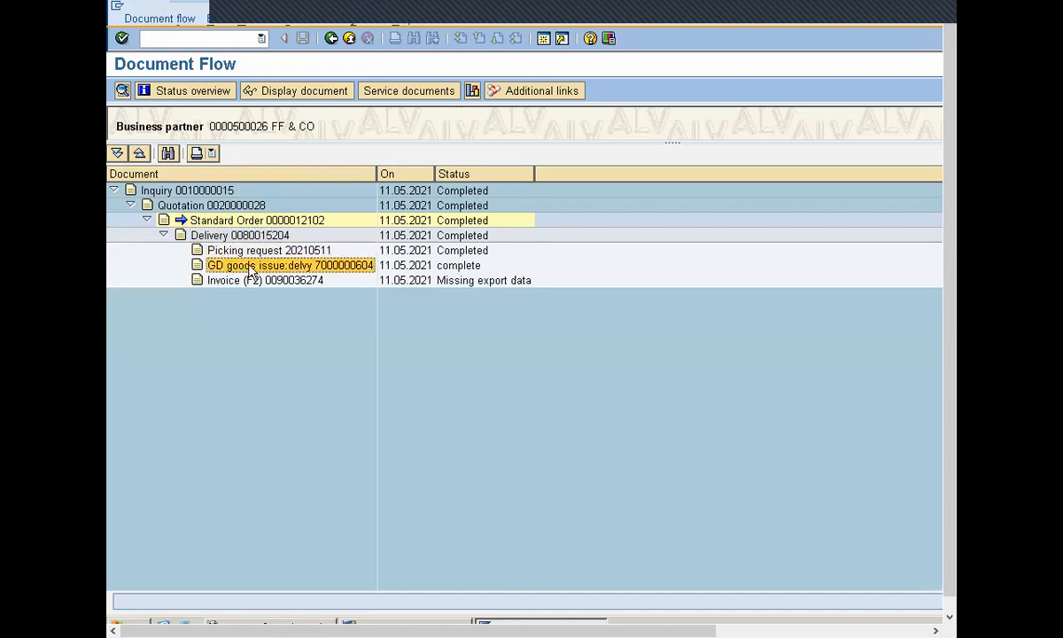
{"action": "left_click", "coordinate": [251, 280]}
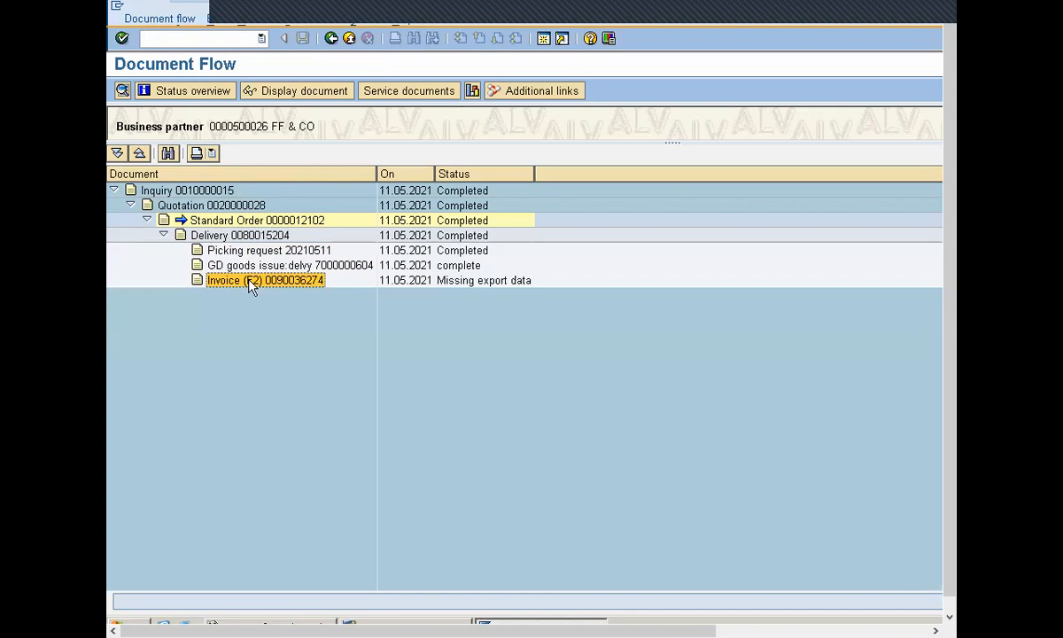
{"action": "left_click", "coordinate": [274, 222]}
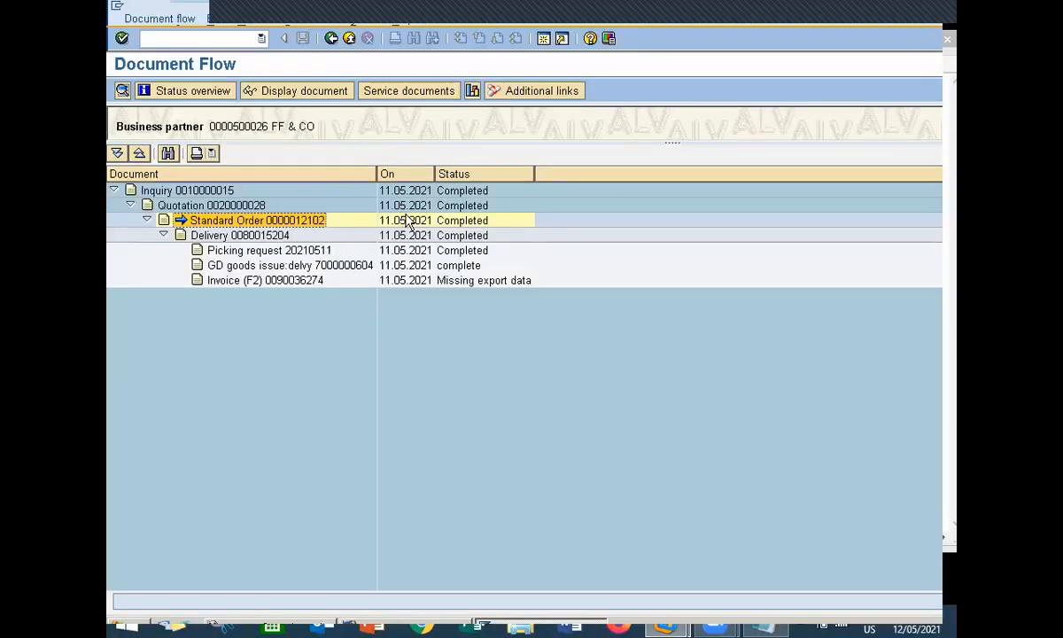
{"action": "left_click", "coordinate": [352, 39]}
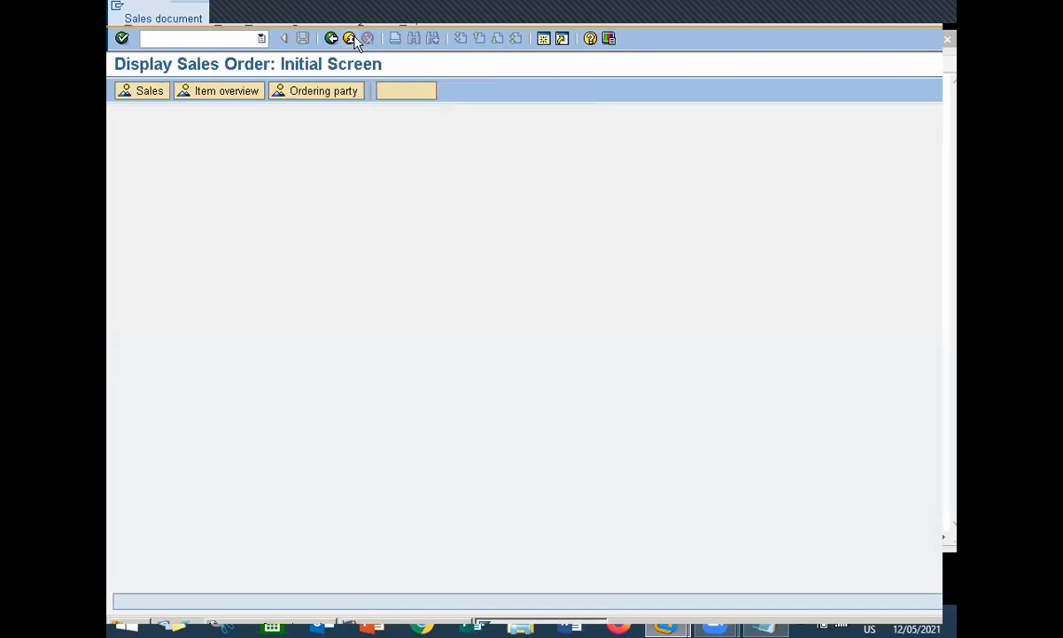
{"action": "key", "text": "Right"}
{"action": "key", "text": "shift+Right"}
{"action": "key", "text": "shift+Right"}
{"action": "key", "text": "shift+Right"}
{"action": "key", "text": "Home"}
{"action": "key", "text": "shift+Right"}
{"action": "key", "text": "shift+Right"}
{"action": "key", "text": "shift+Right"}
{"action": "key", "text": "shift+Right"}
{"action": "key", "text": "shift+Right"}
{"action": "key", "text": "Right"}
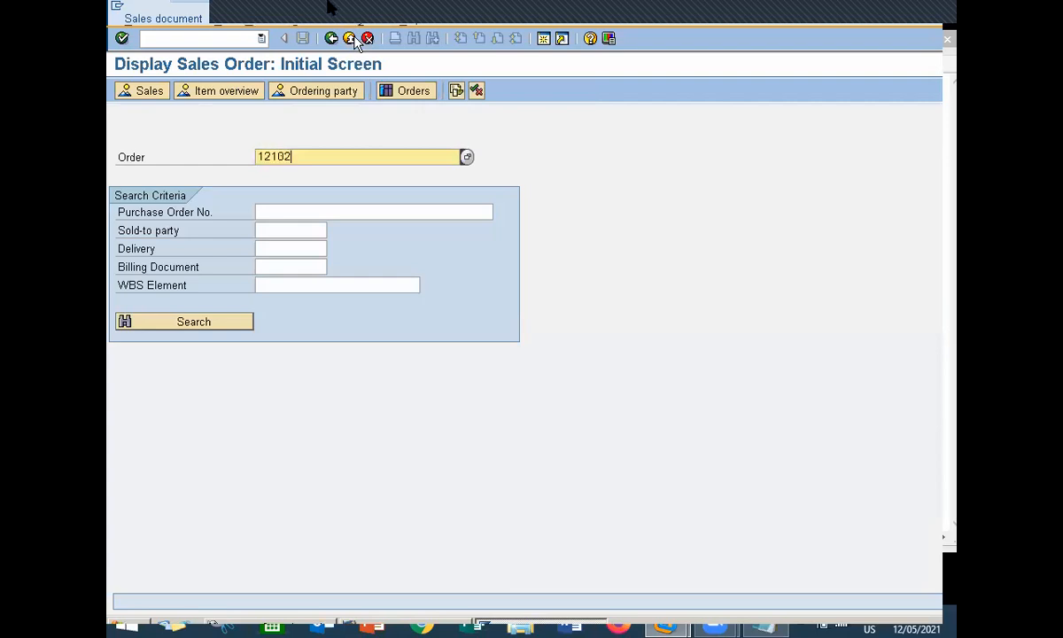
- Start a sales order in VA01 with order type RE and try to create it with reference
{"action": "left_click", "coordinate": [349, 40]}
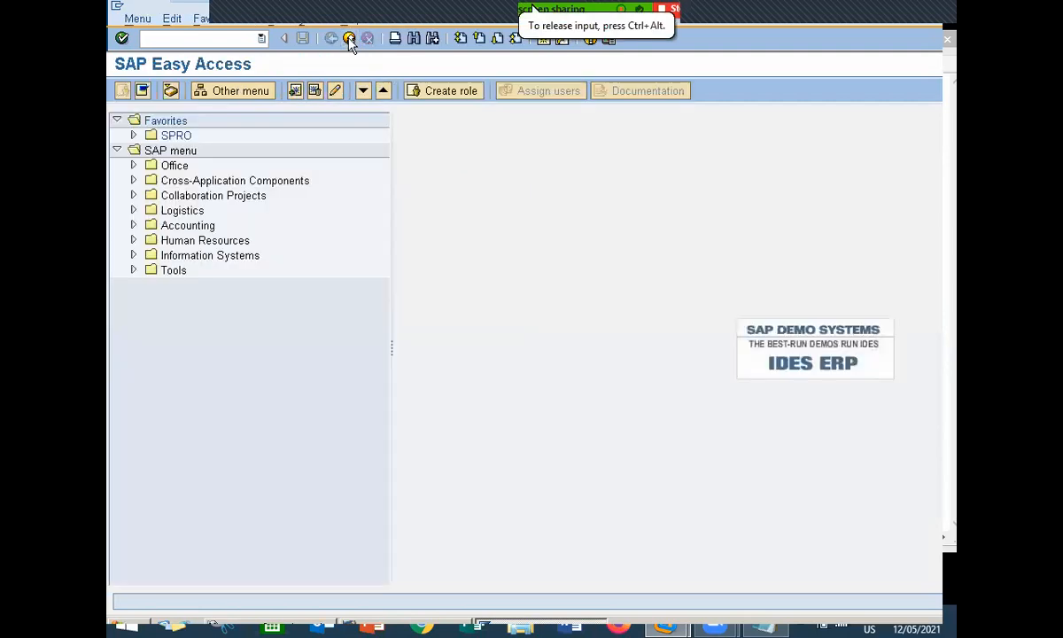
{"action": "type", "text": "VA01"}
{"action": "key", "text": "Return"}
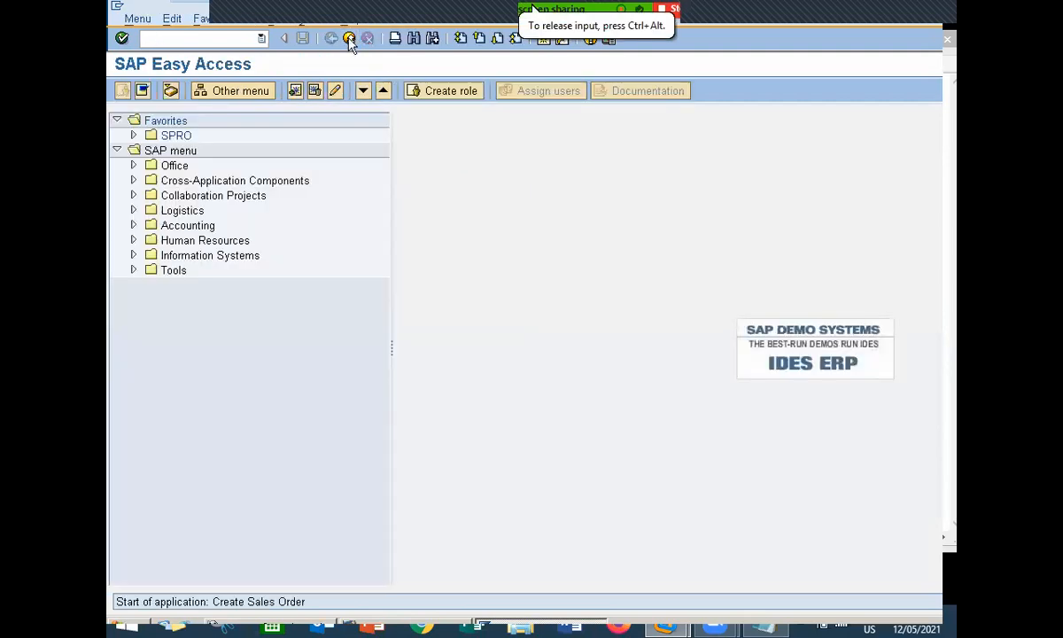
{"action": "key", "text": "Delete"}
{"action": "key", "text": "Delete"}
{"action": "type", "text": "RE"}
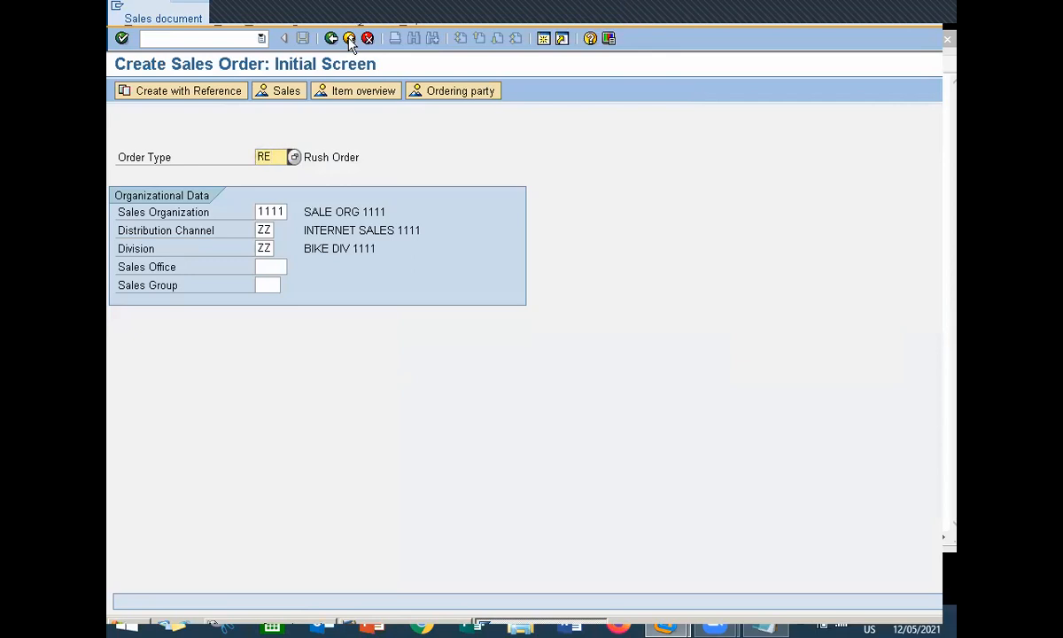
{"action": "left_click", "coordinate": [223, 97]}
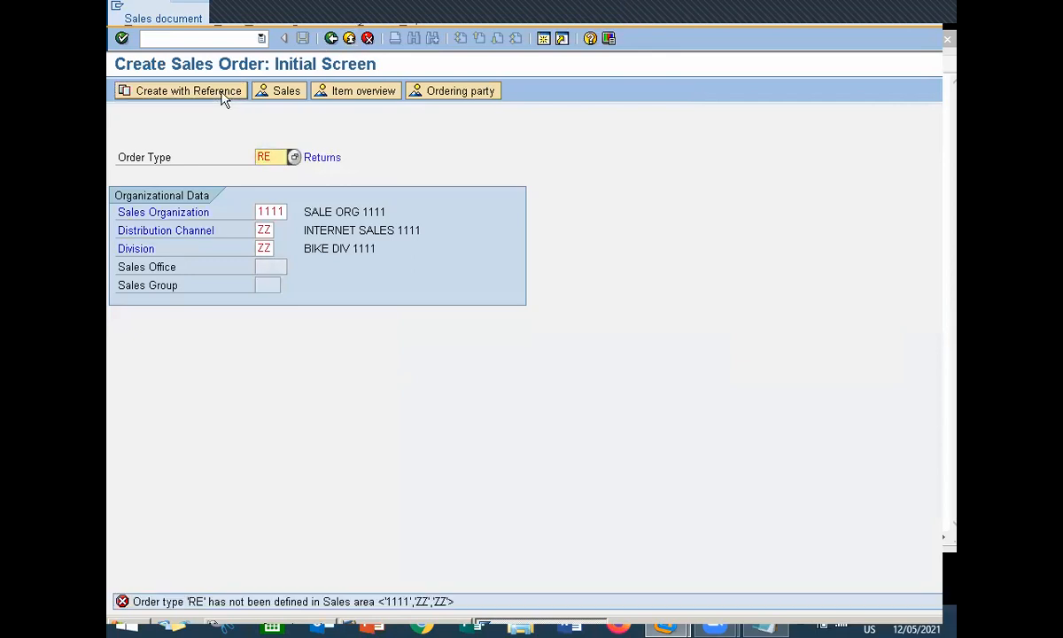
- Open the error message's long text and go to the Customizing activity for assigning permitted order types to the sales areas
{"action": "double_click", "coordinate": [302, 606]}
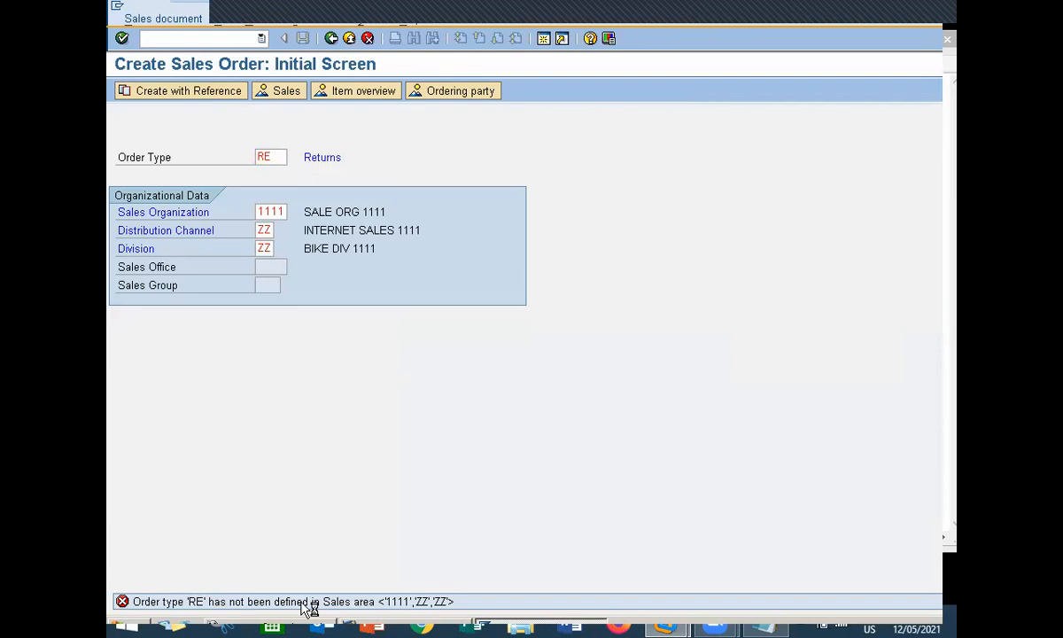
{"action": "double_click", "coordinate": [307, 608]}
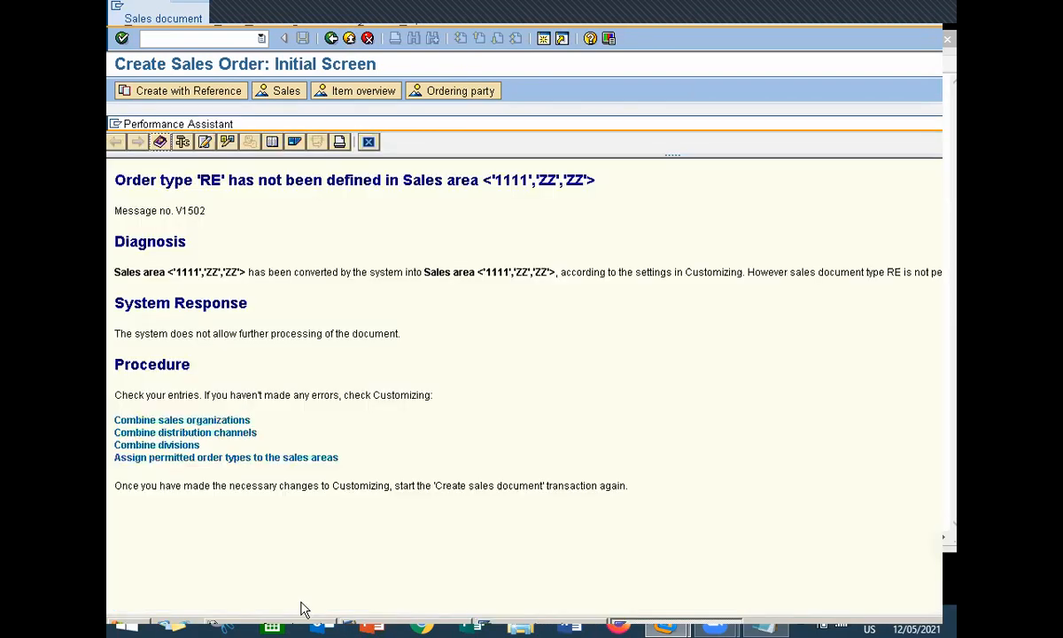
{"action": "left_click", "coordinate": [256, 460]}
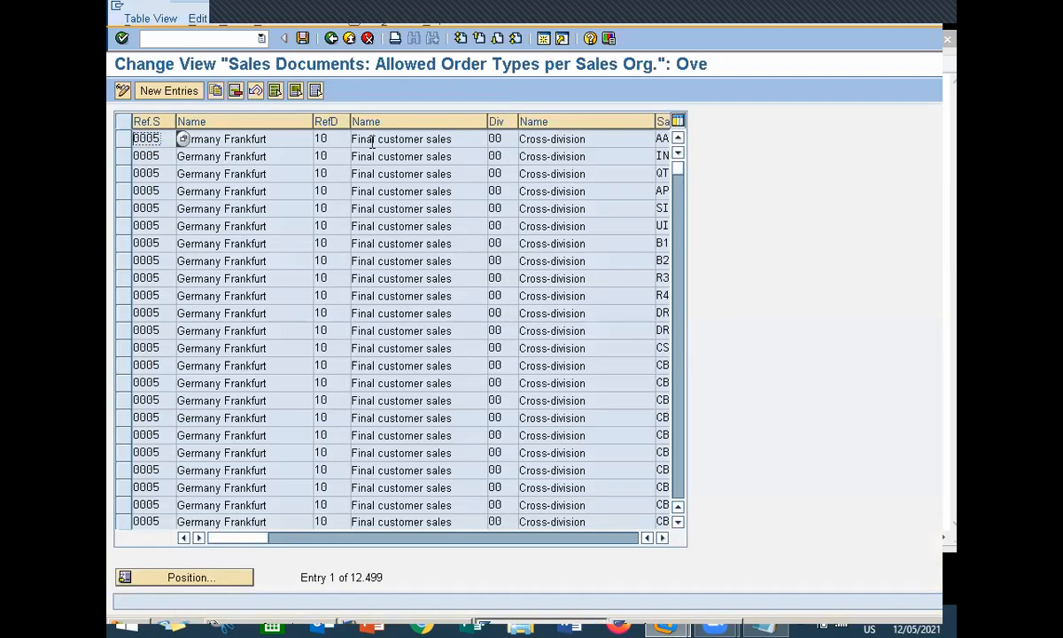
- Add order type RE as an allowed type for sales area 1111/ZZ/ZZ, save it under the proposed Customizing request and return to the sales order
{"action": "left_click", "coordinate": [170, 94]}
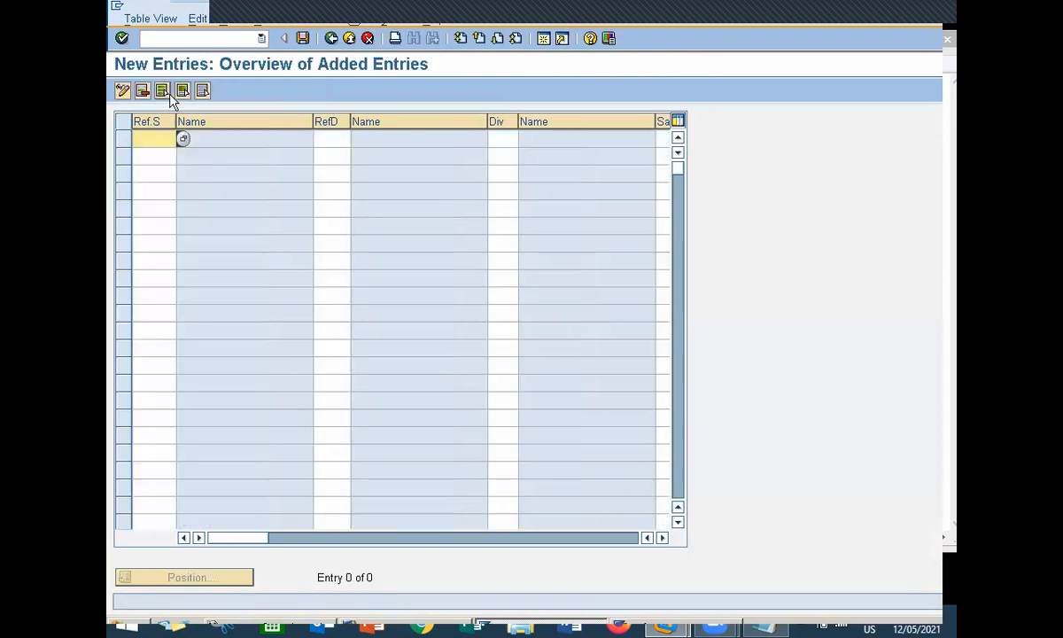
{"action": "type", "text": "1111"}
{"action": "key", "text": "Tab"}
{"action": "type", "text": "ZZ"}
{"action": "key", "text": "Tab"}
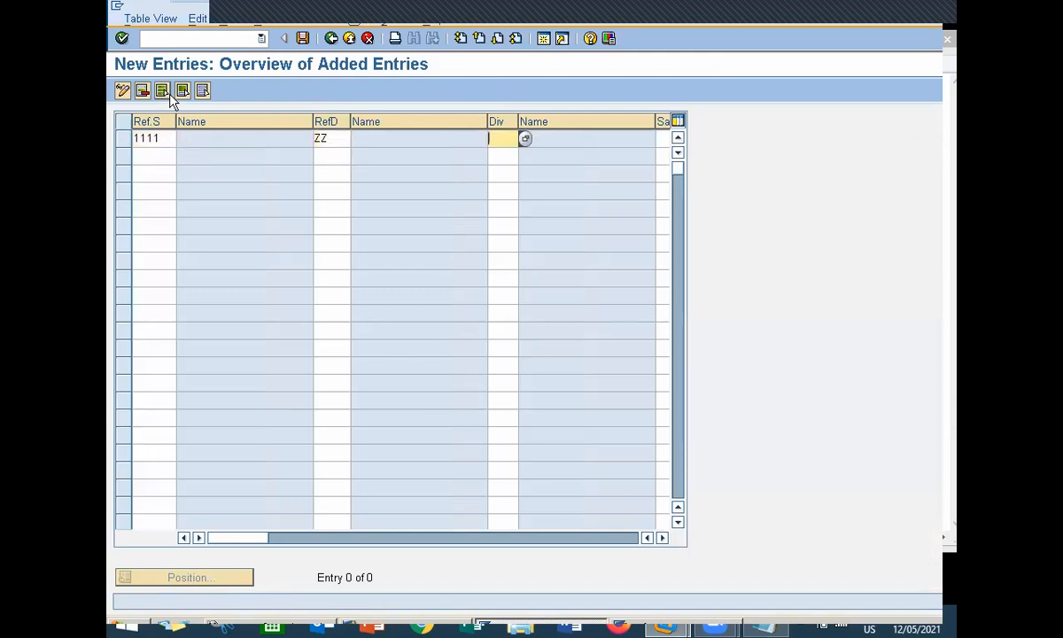
{"action": "type", "text": "ZZ"}
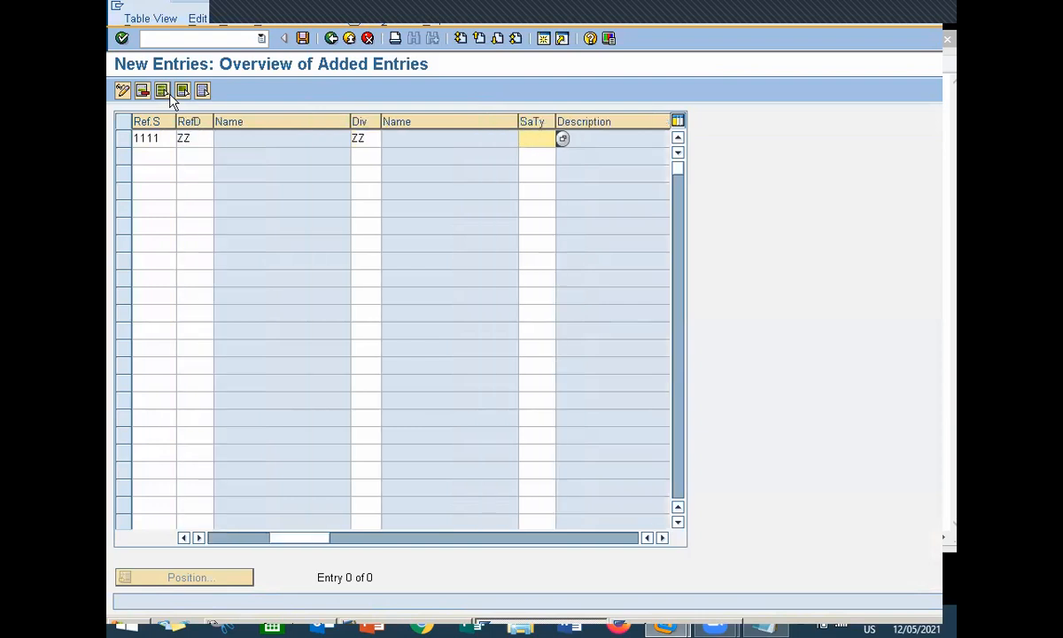
{"action": "type", "text": "RE"}
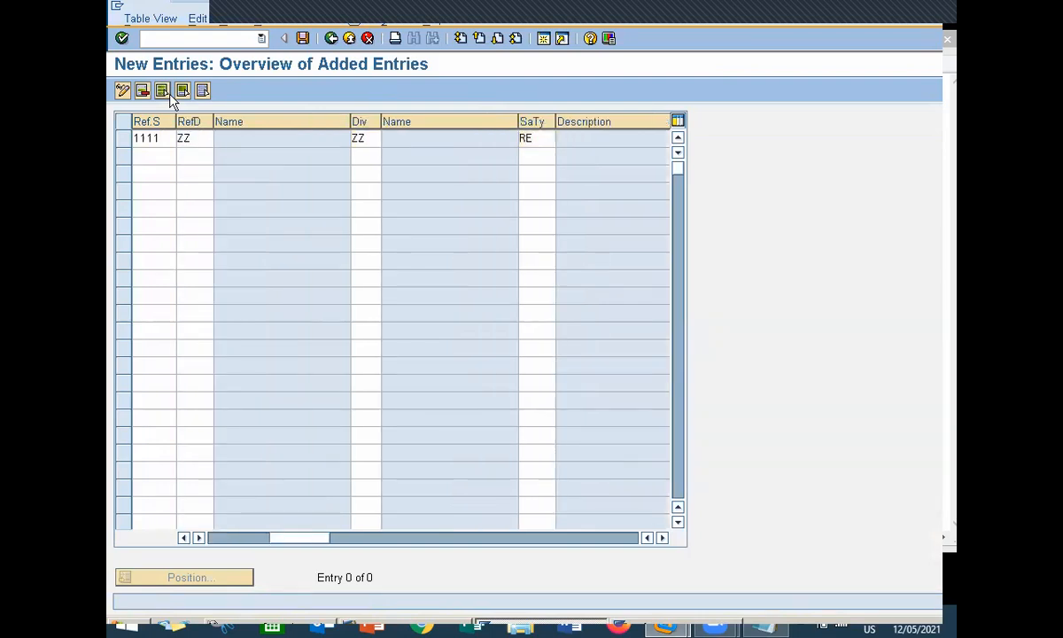
{"action": "key", "text": "Return"}
{"action": "key", "text": "ctrl+s"}
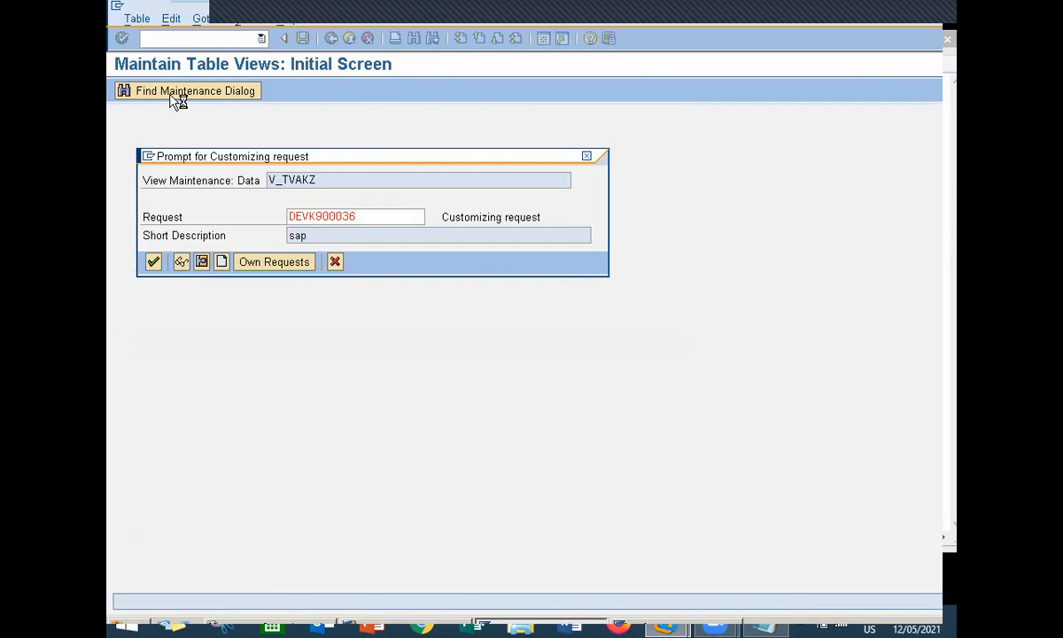
{"action": "key", "text": "Return"}
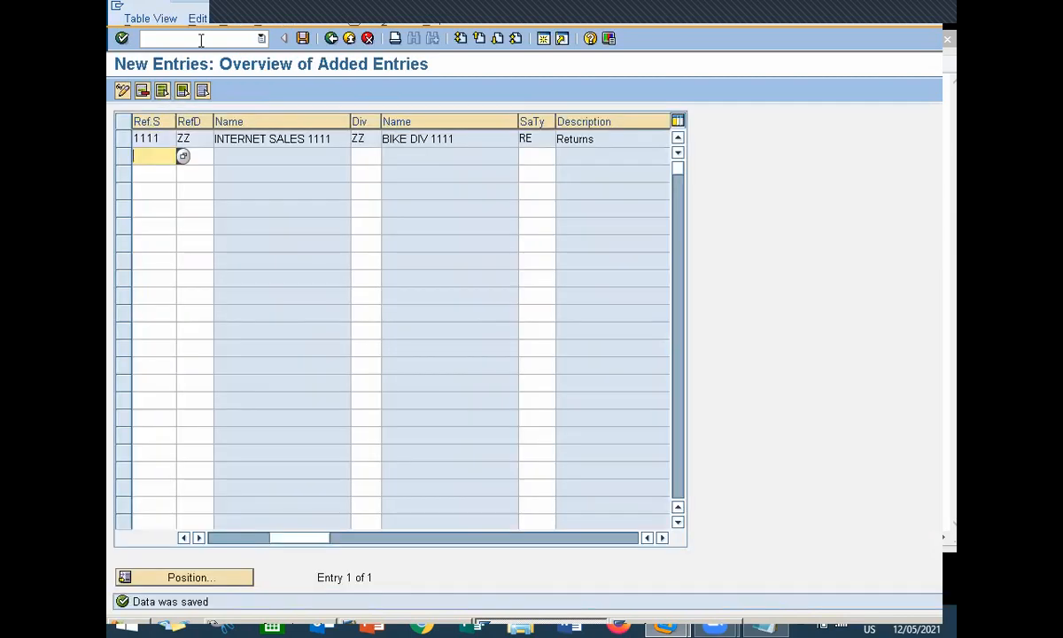
{"action": "left_click", "coordinate": [330, 39]}
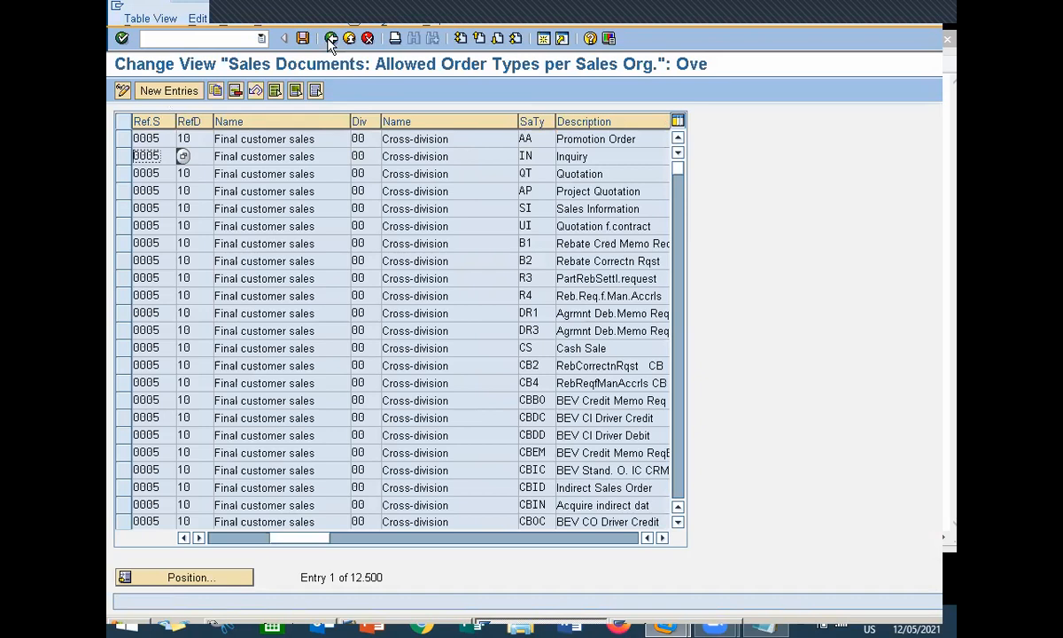
{"action": "left_click", "coordinate": [330, 39]}
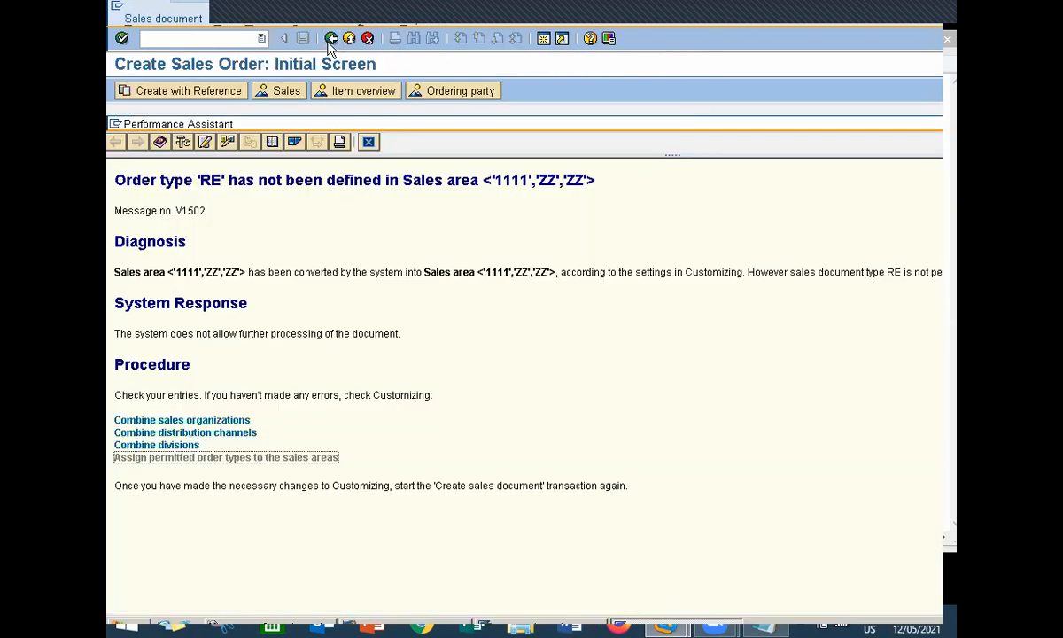
{"action": "left_click", "coordinate": [368, 143]}
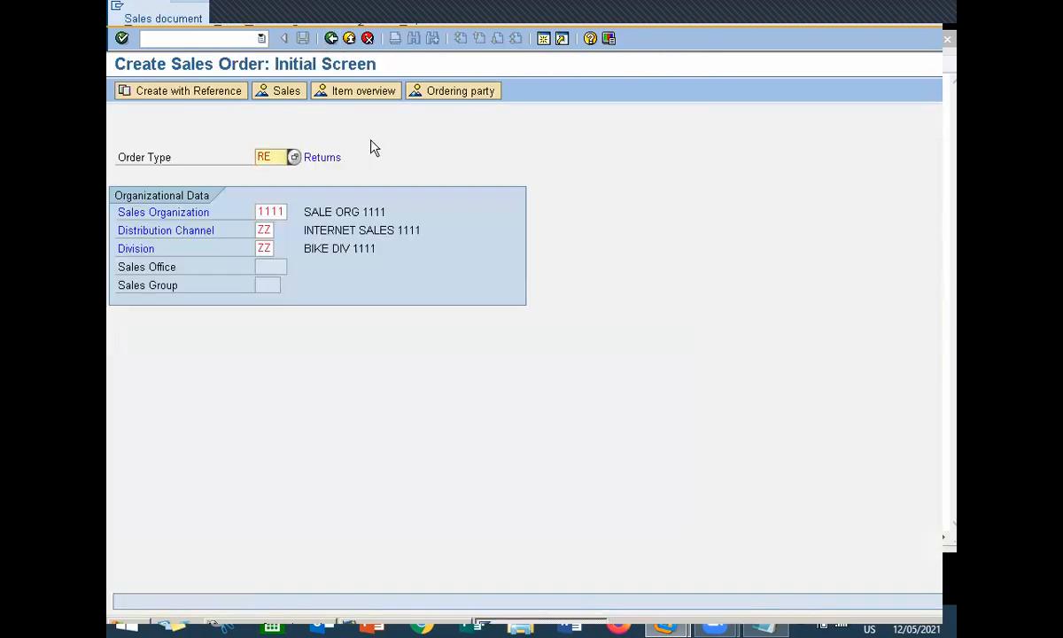
- Create the returns order with reference to the earlier standard order by entering its order number and copying it
{"action": "left_click", "coordinate": [226, 98]}
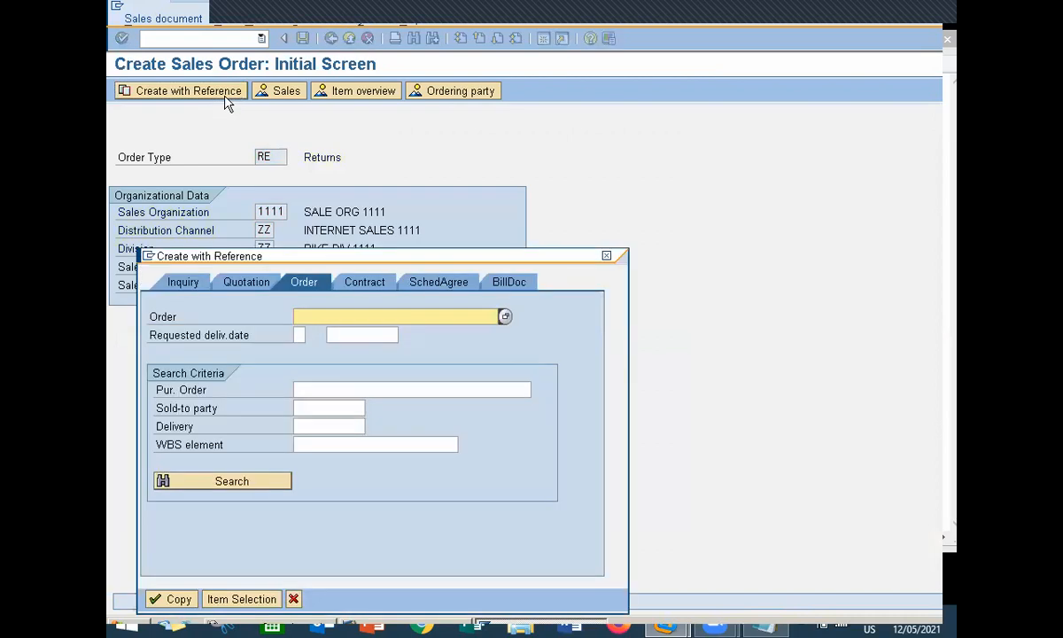
{"action": "type", "text": "12102"}
{"action": "left_click", "coordinate": [175, 602]}
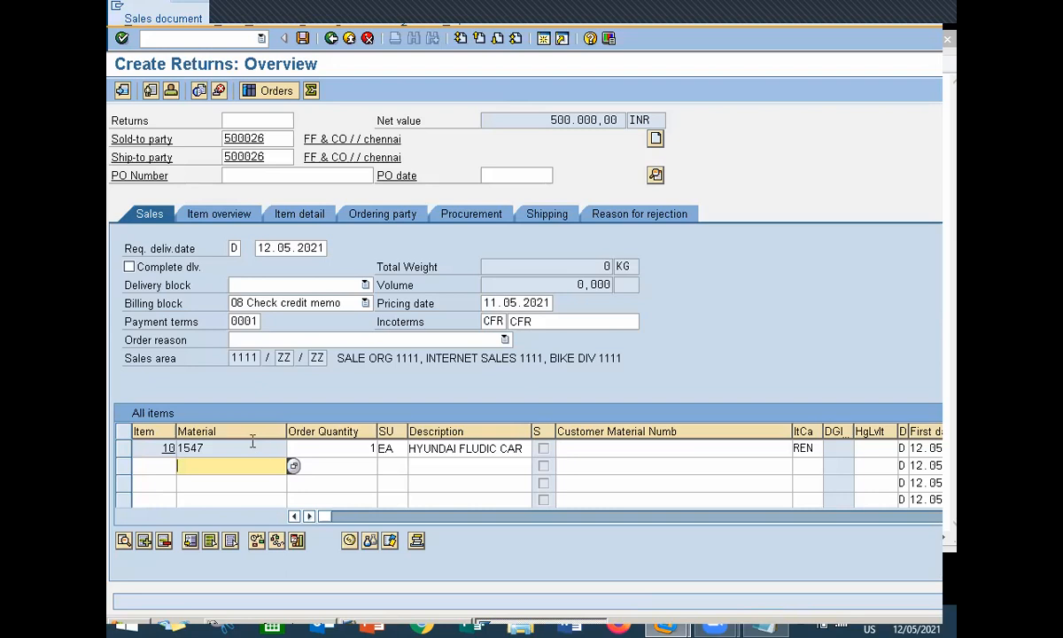
- Set the returns order's reason to 102 Damaged in transit and clear its billing block
{"action": "key", "text": "Return"}
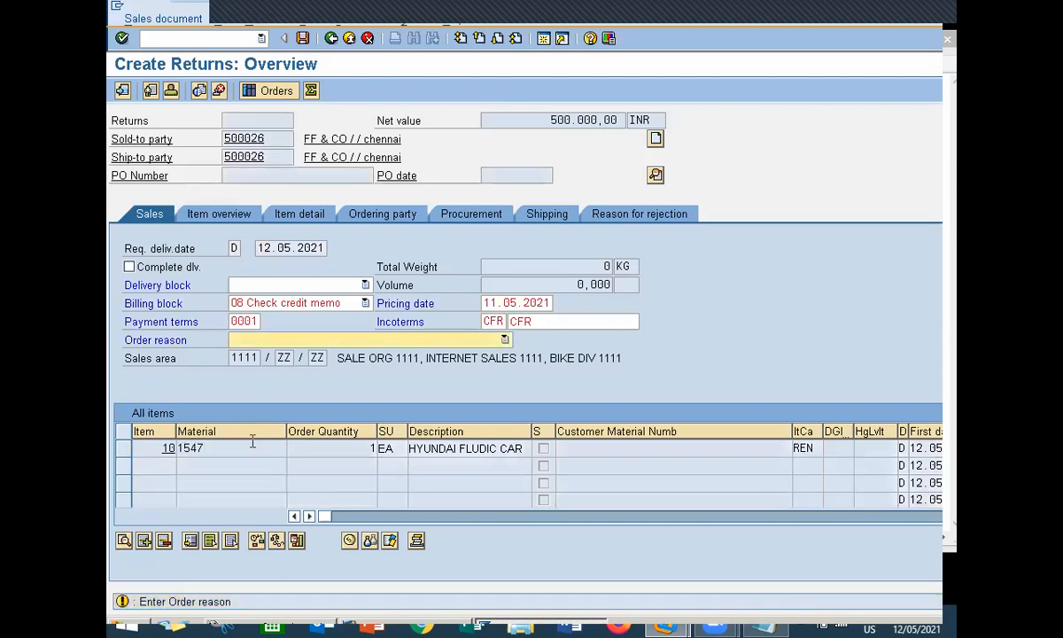
{"action": "left_click", "coordinate": [366, 340]}
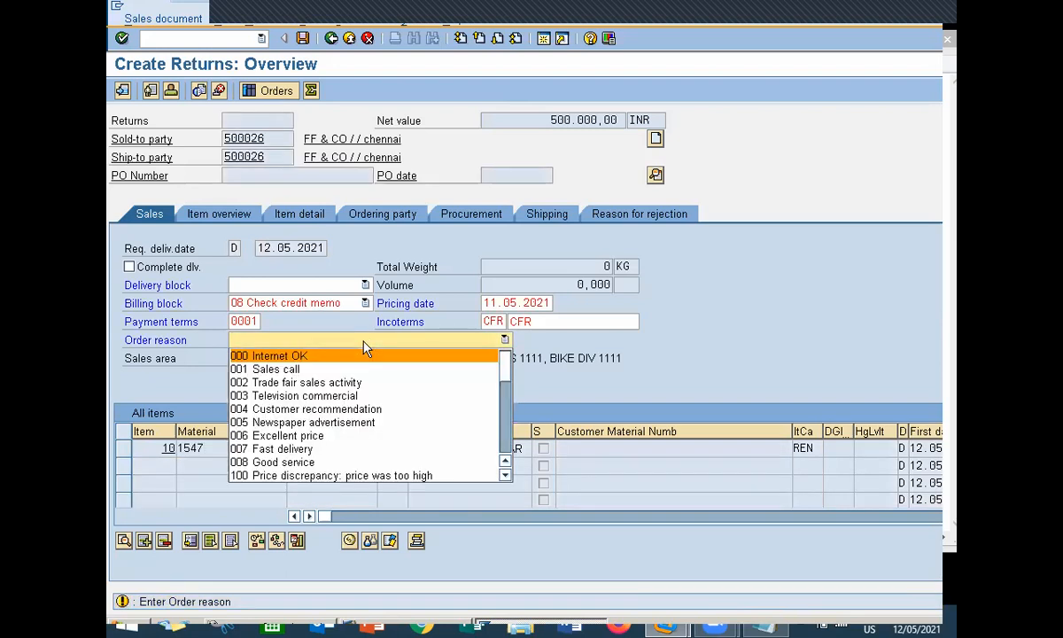
{"action": "left_click_drag", "start_coordinate": [503, 383], "coordinate": [501, 413]}
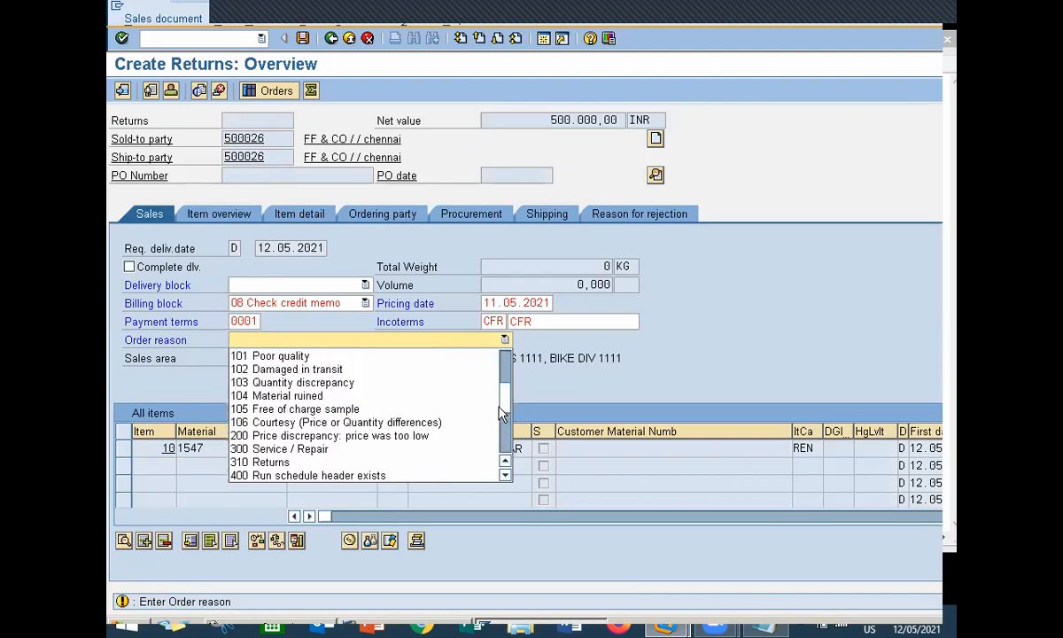
{"action": "left_click", "coordinate": [401, 374]}
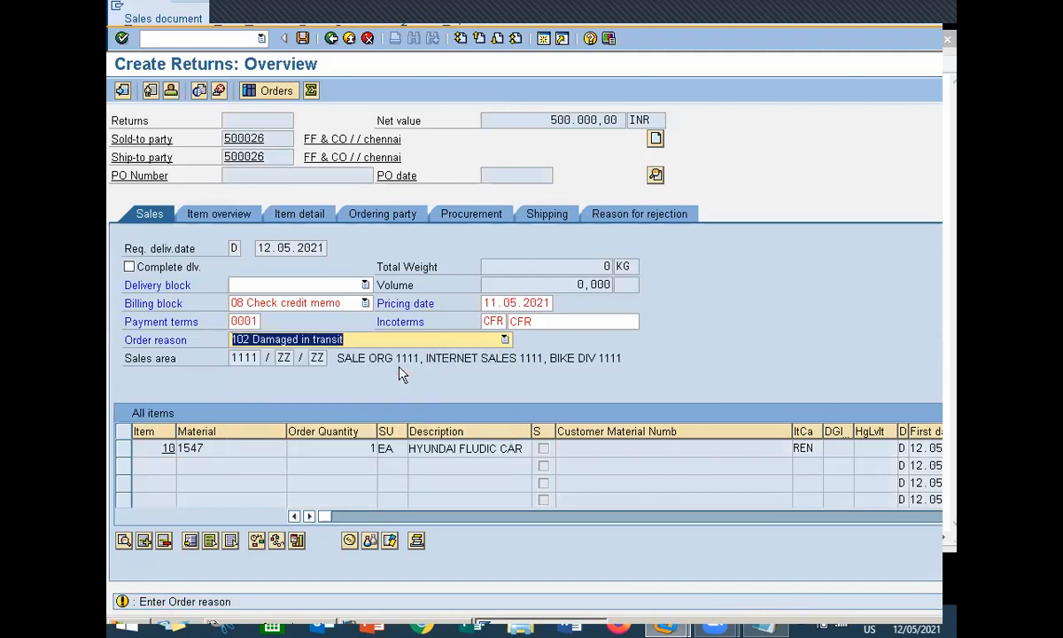
{"action": "left_click", "coordinate": [341, 303]}
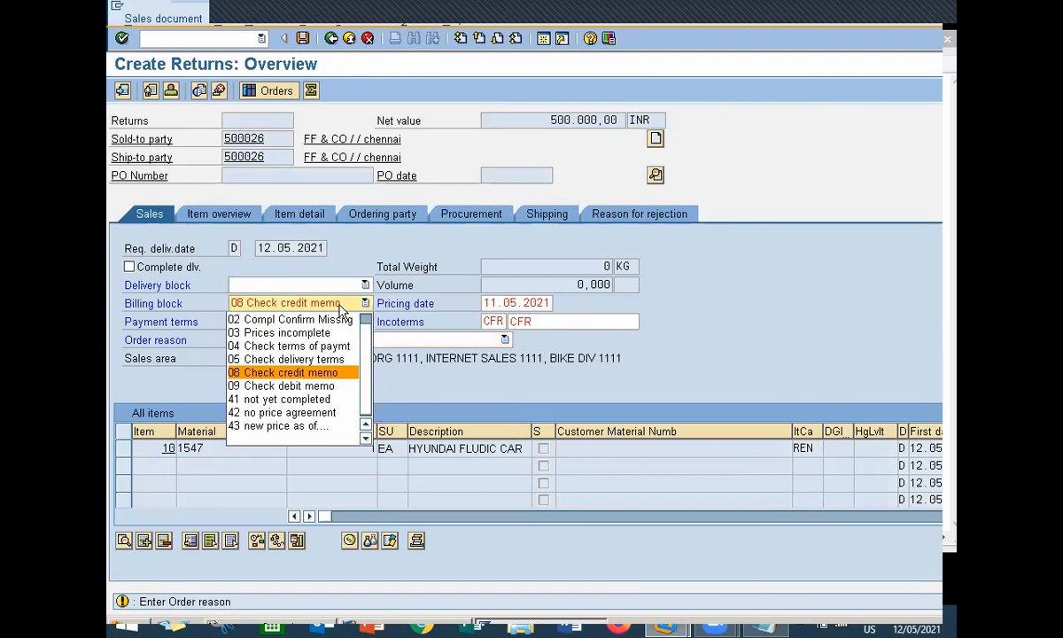
{"action": "left_click", "coordinate": [317, 440]}
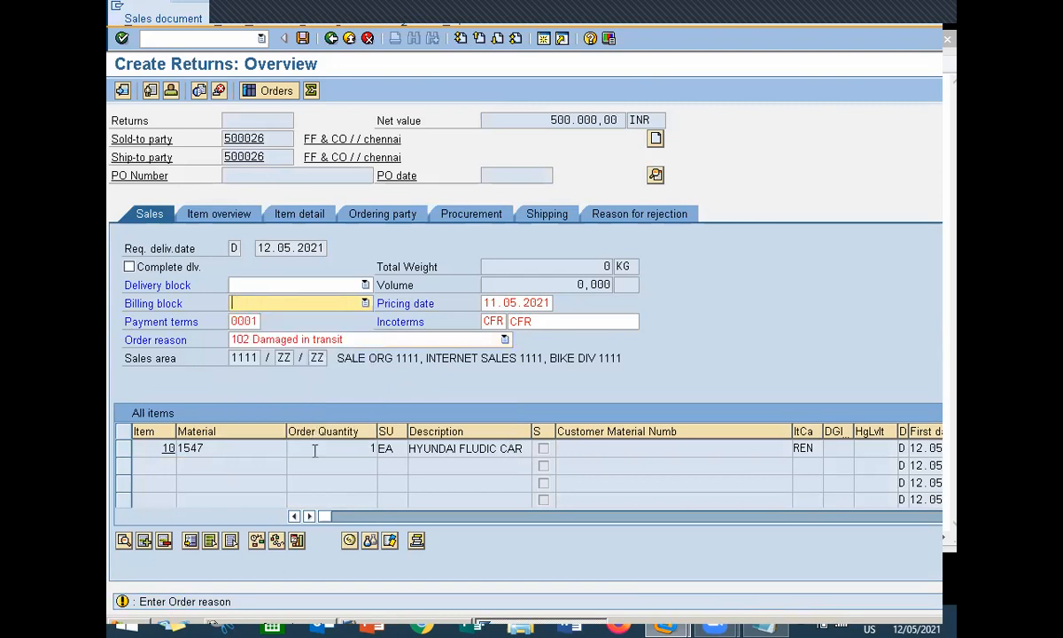
- Check the header's shipping data, set item 10's net weight and gross weight to 100 KG, and save the returns order
{"action": "key", "text": "F8"}
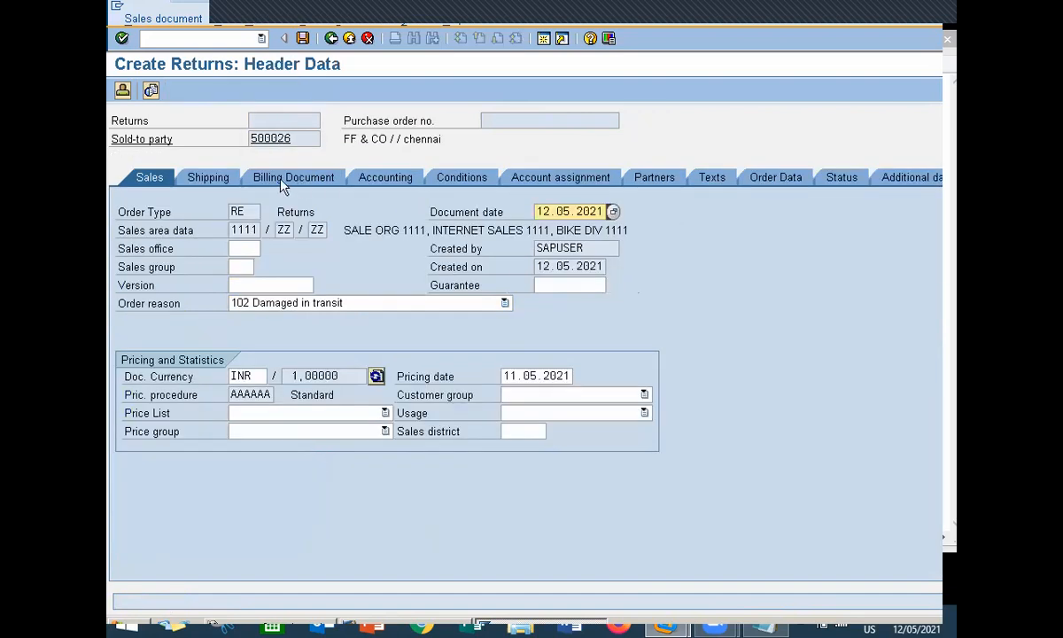
{"action": "left_click", "coordinate": [222, 182]}
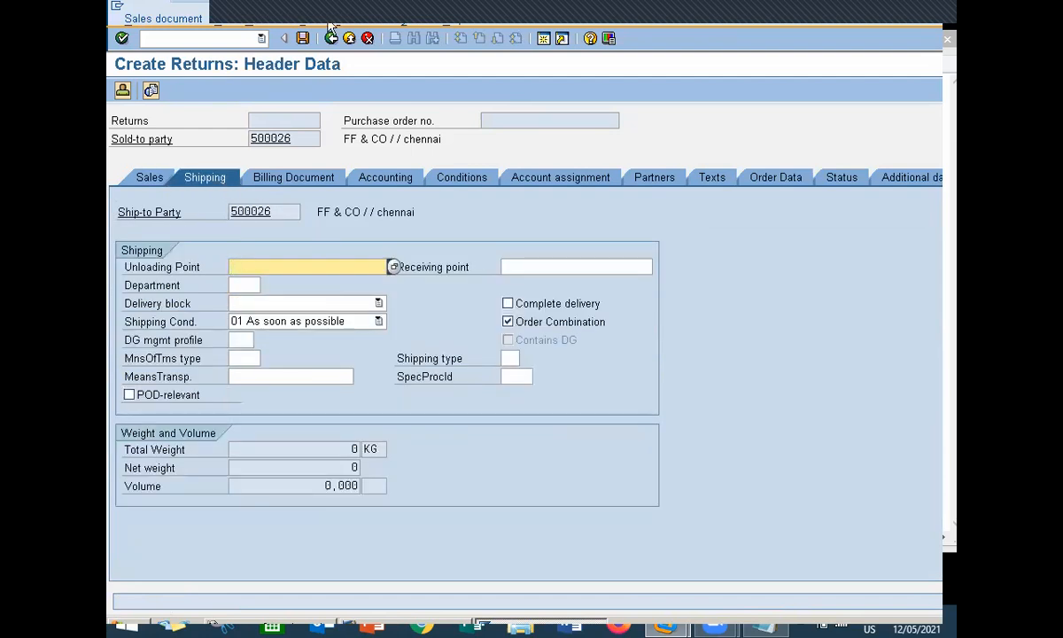
{"action": "left_click", "coordinate": [330, 40]}
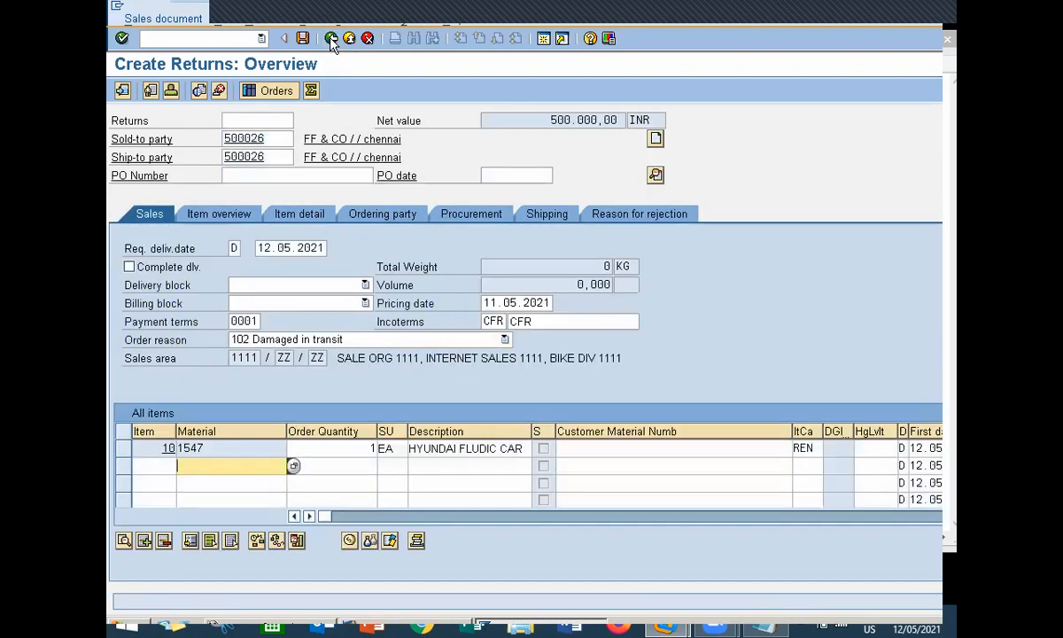
{"action": "double_click", "coordinate": [337, 449]}
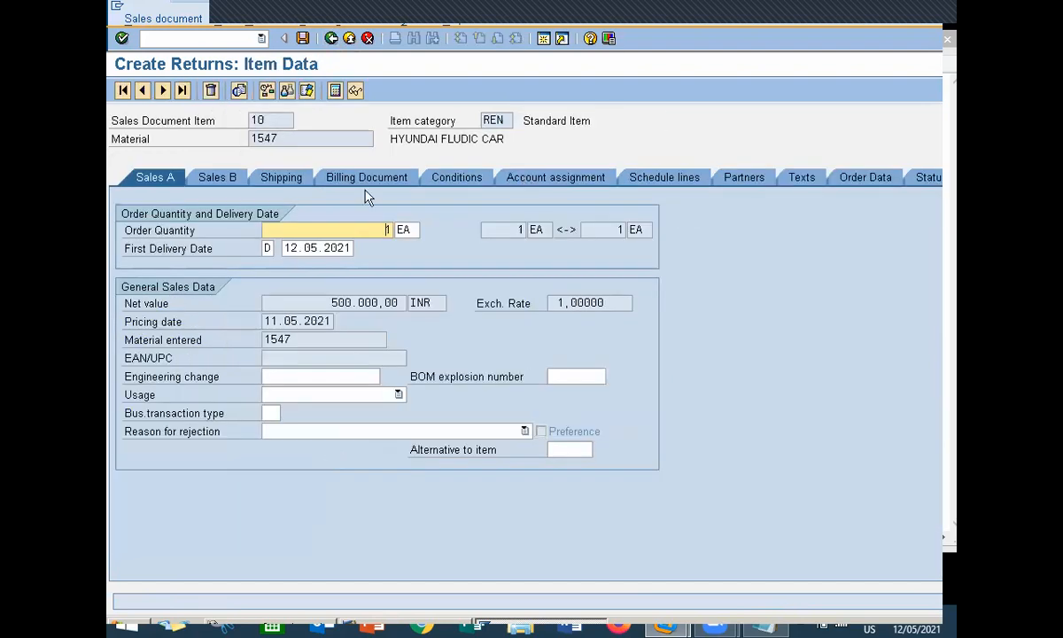
{"action": "left_click", "coordinate": [279, 176]}
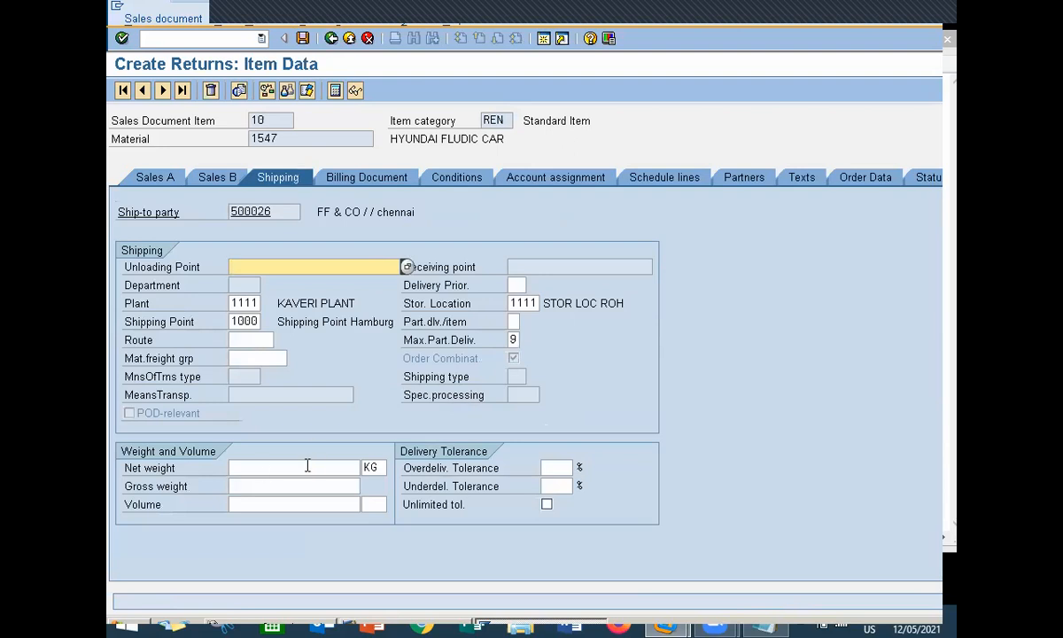
{"action": "left_click", "coordinate": [307, 466]}
{"action": "type", "text": "100"}
{"action": "key", "text": "Tab"}
{"action": "type", "text": "100"}
{"action": "key", "text": "Return"}
{"action": "key", "text": "ctrl+s"}
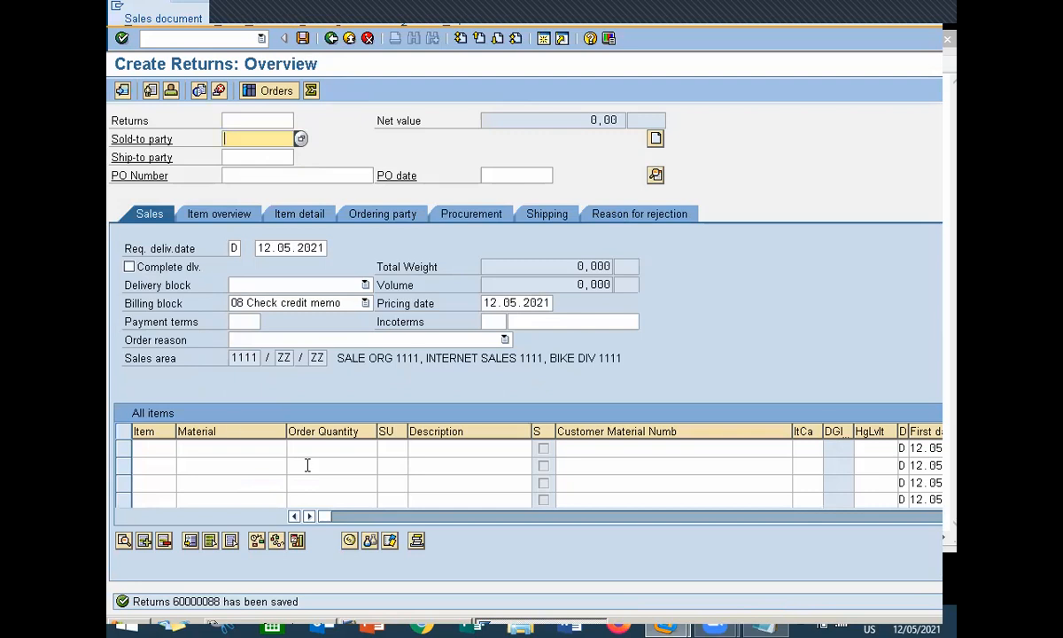
- Create a returns delivery for the returns order in VL01N with shipping point 1000 and post its goods receipt
{"action": "left_click", "coordinate": [159, 38]}
{"action": "type", "text": "/NVL01N"}
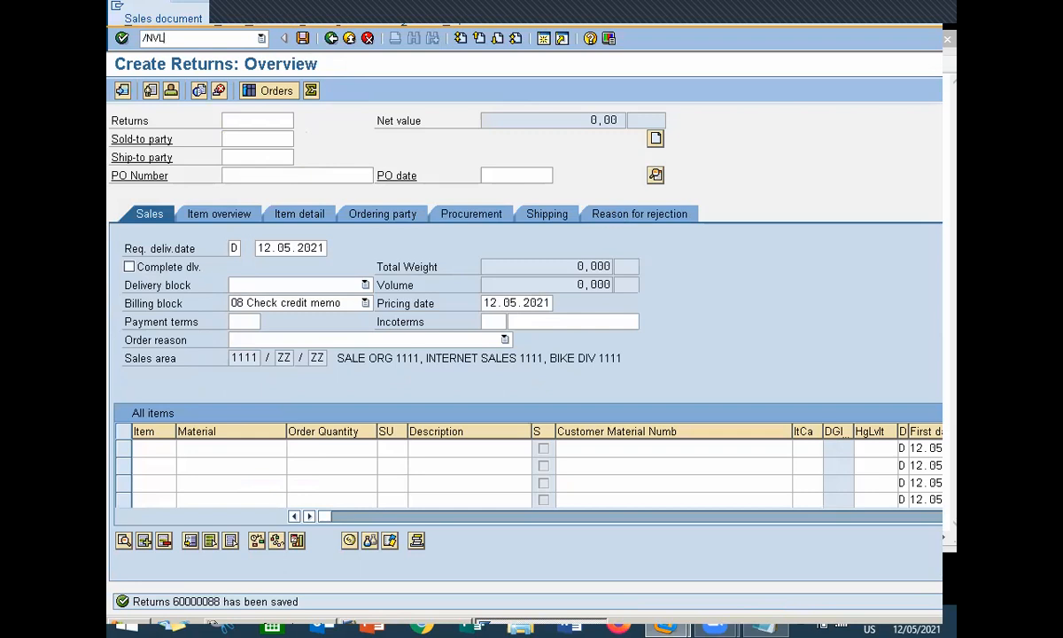
{"action": "key", "text": "Return"}
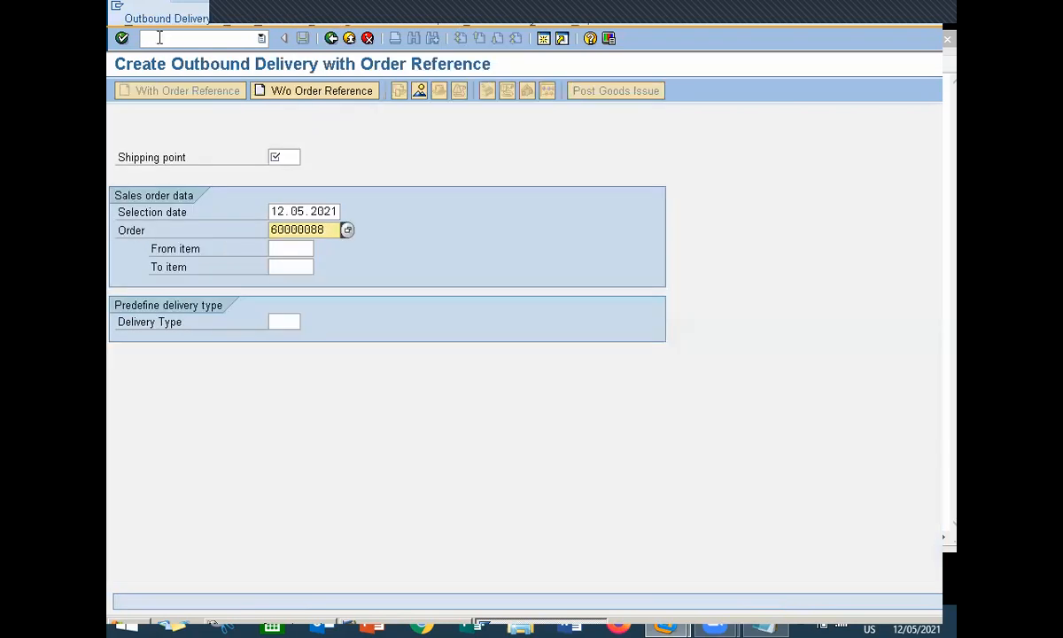
{"action": "left_click", "coordinate": [284, 156]}
{"action": "type", "text": "1000"}
{"action": "key", "text": "Return"}
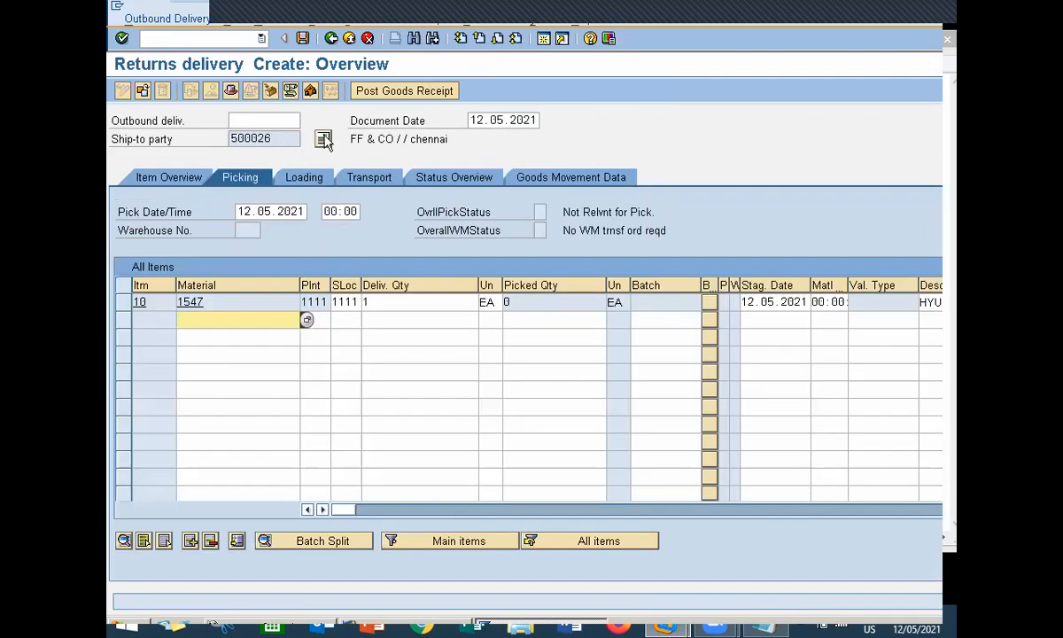
{"action": "left_click", "coordinate": [397, 99]}
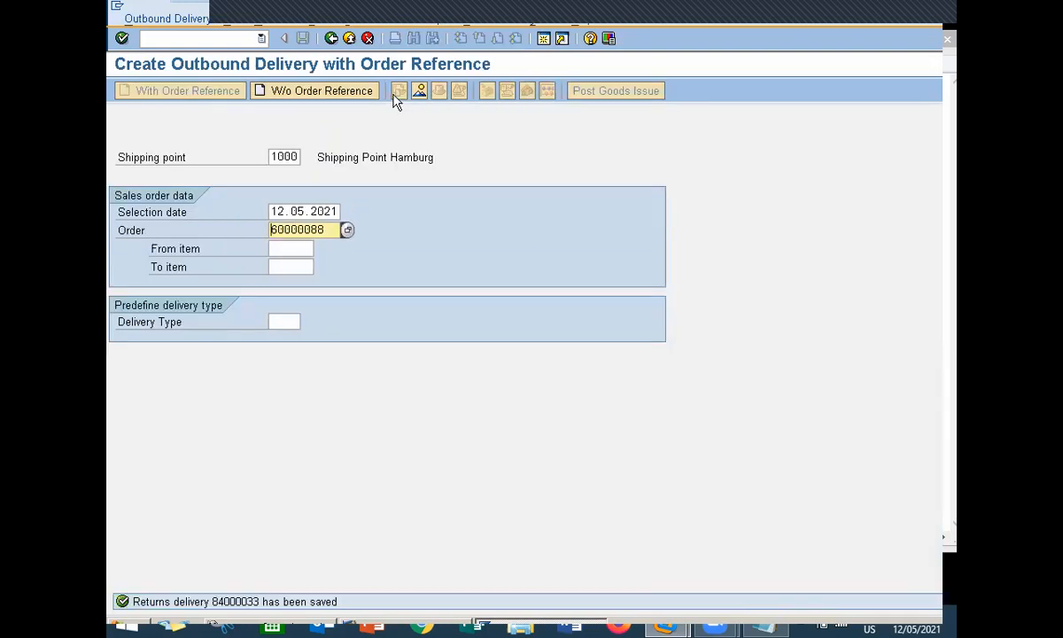
- Try again to create the returns delivery for the same order and post goods receipt, dismissing the express notices and leaving the transaction
{"action": "key", "text": "Return"}
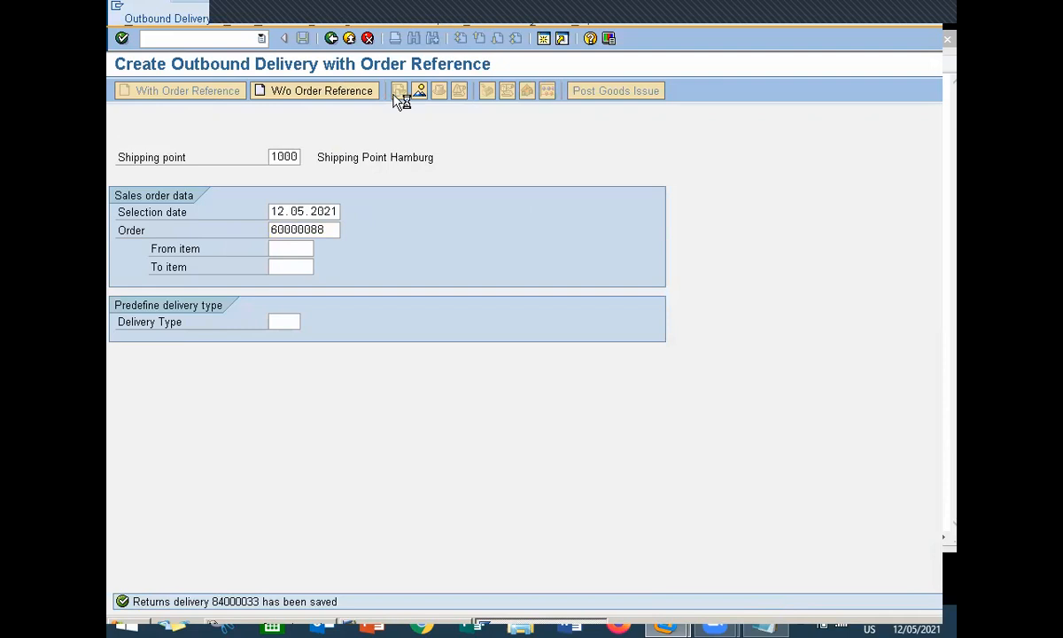
{"action": "left_click", "coordinate": [399, 97]}
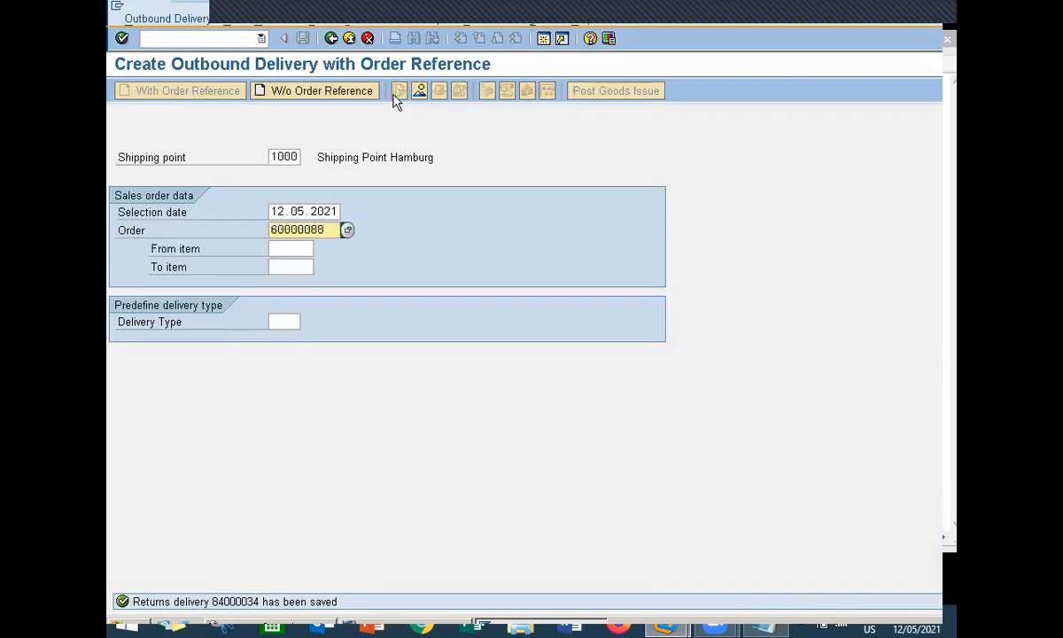
{"action": "key", "text": "Return"}
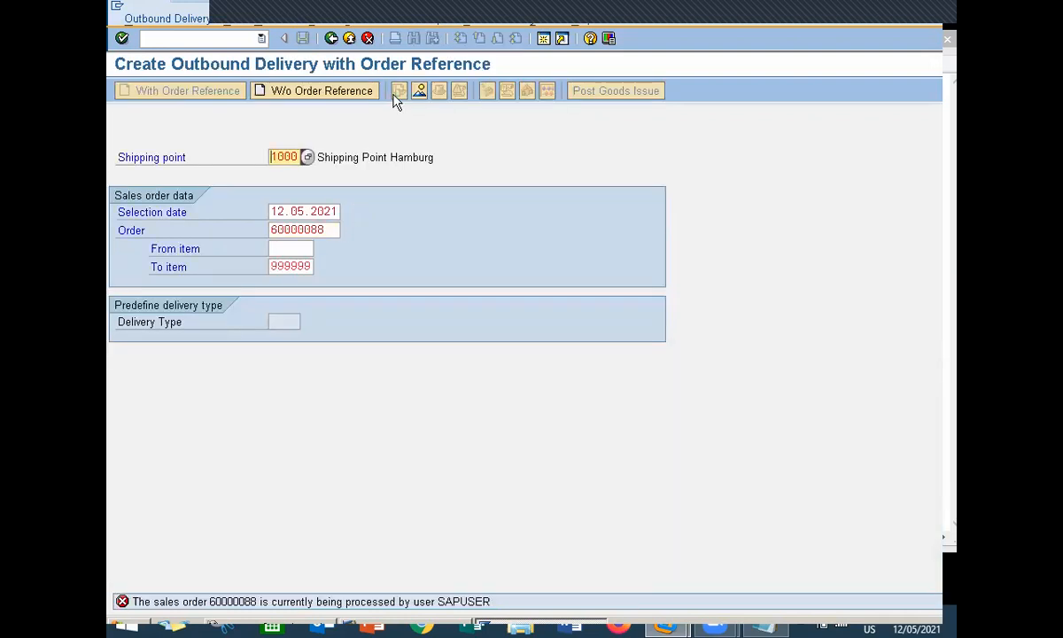
{"action": "key", "text": "Return"}
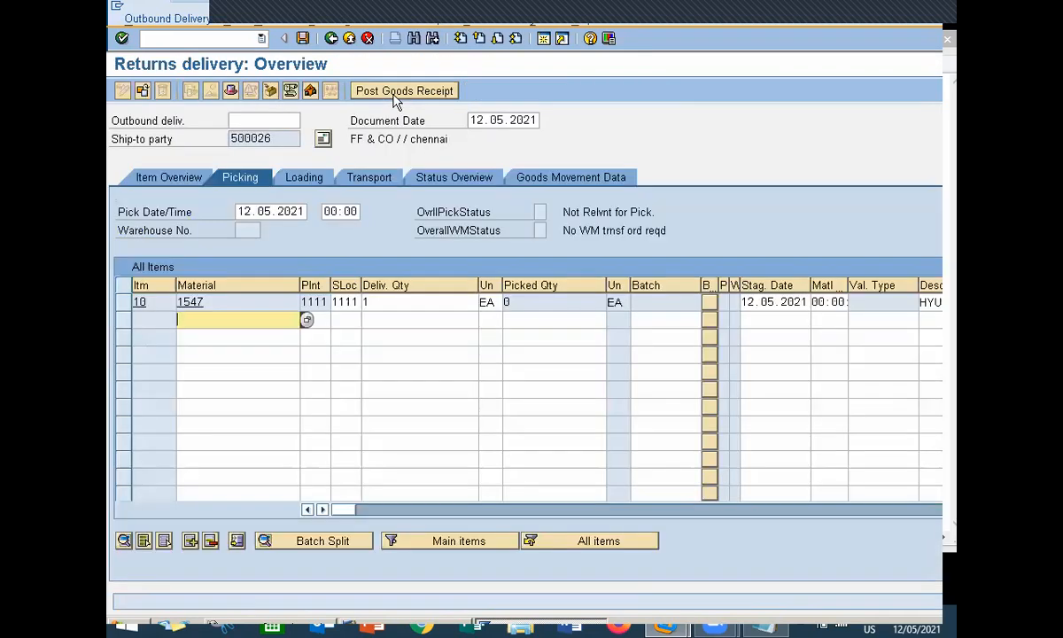
{"action": "left_click", "coordinate": [395, 93]}
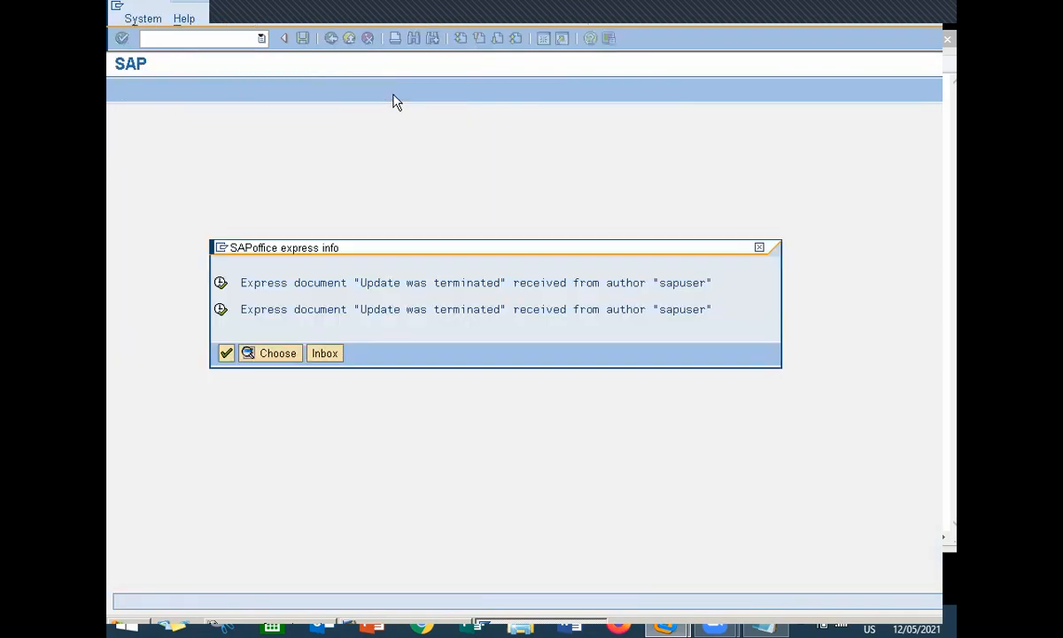
{"action": "left_click", "coordinate": [227, 354]}
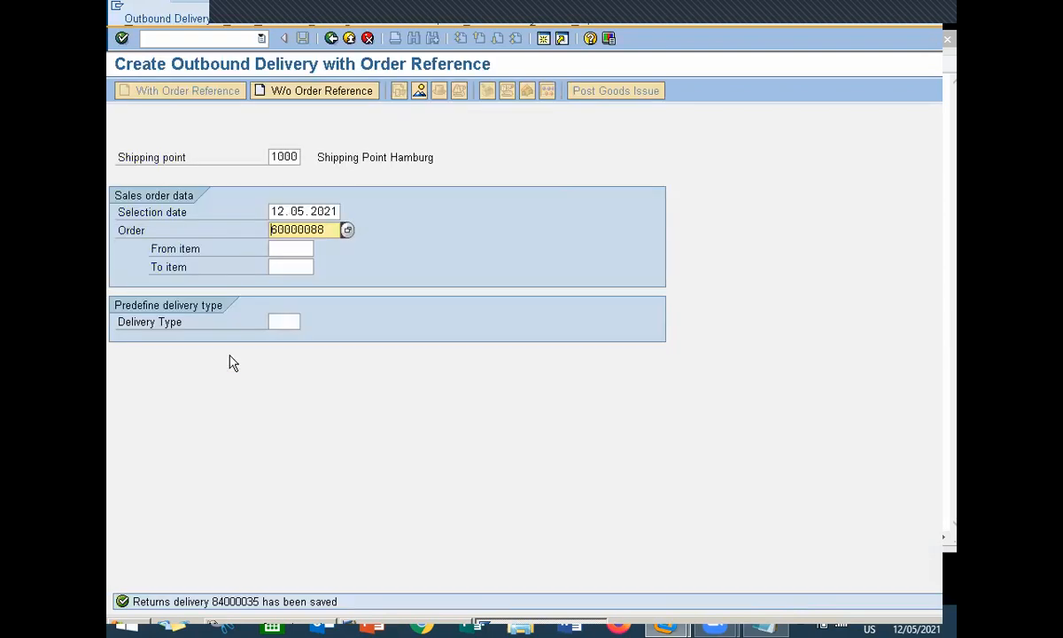
{"action": "key", "text": "Return"}
{"action": "key", "text": "Return"}
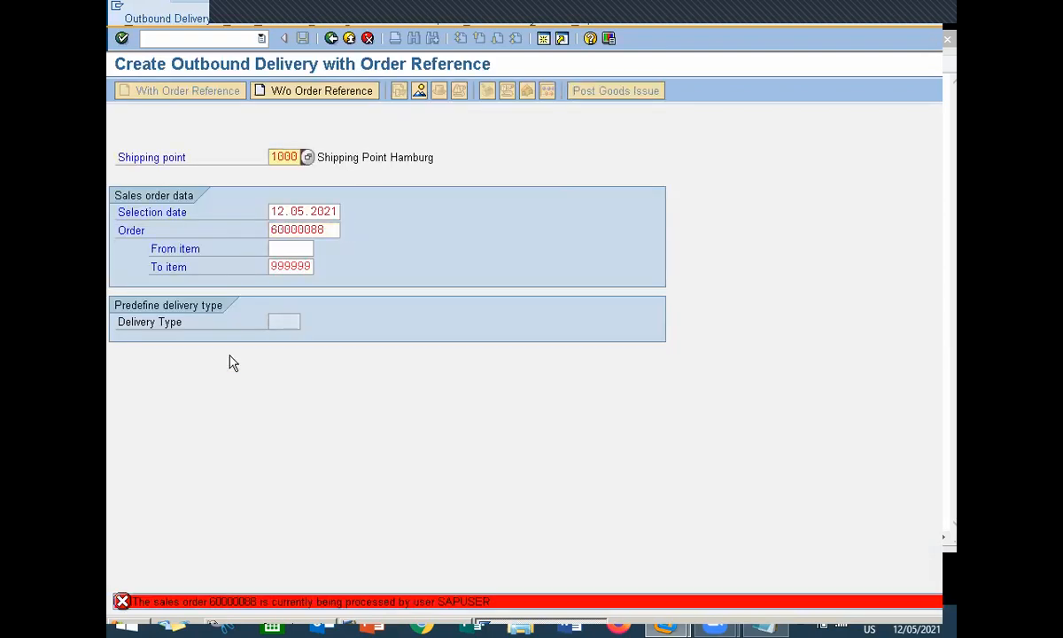
{"action": "key", "text": "F3"}
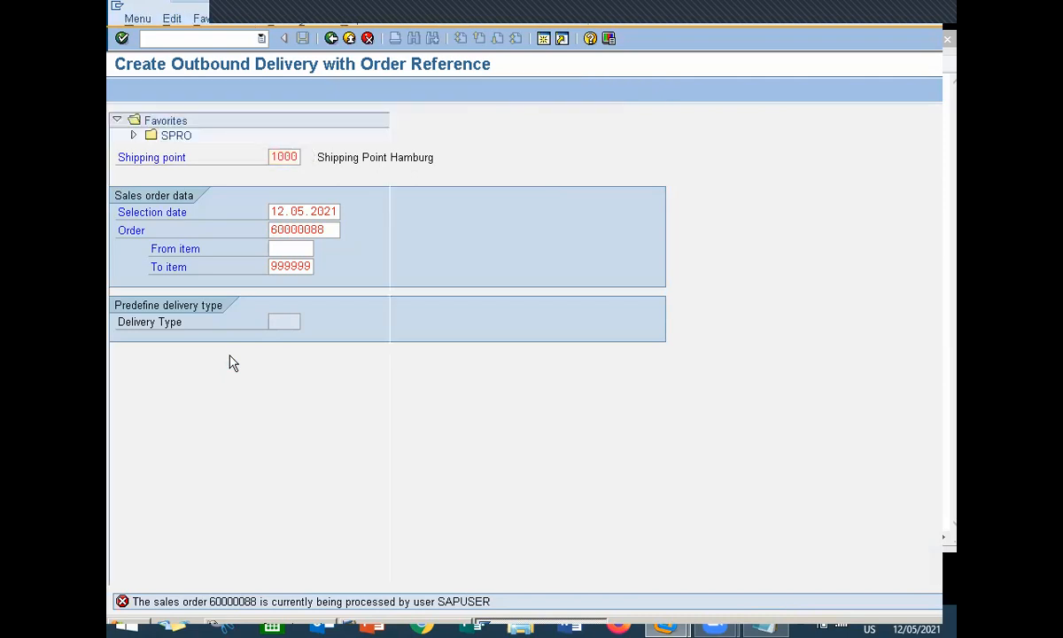
- Display the returns delivery in VL03N, check its picking overview, and leave the transaction
{"action": "type", "text": "VL03N"}
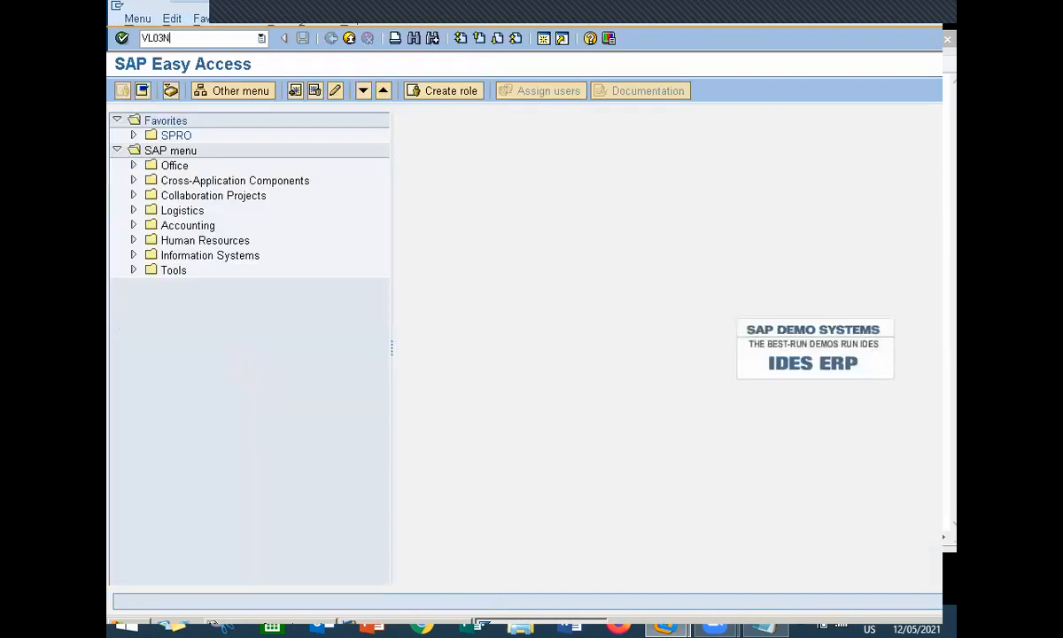
{"action": "key", "text": "Return"}
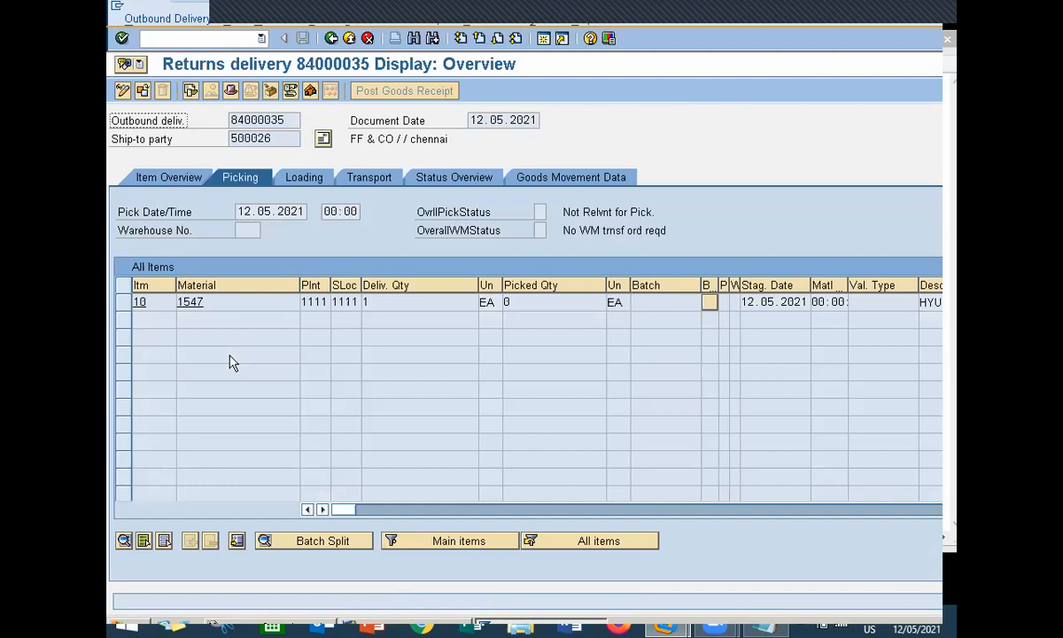
{"action": "key", "text": "F3"}
{"action": "key", "text": "F3"}
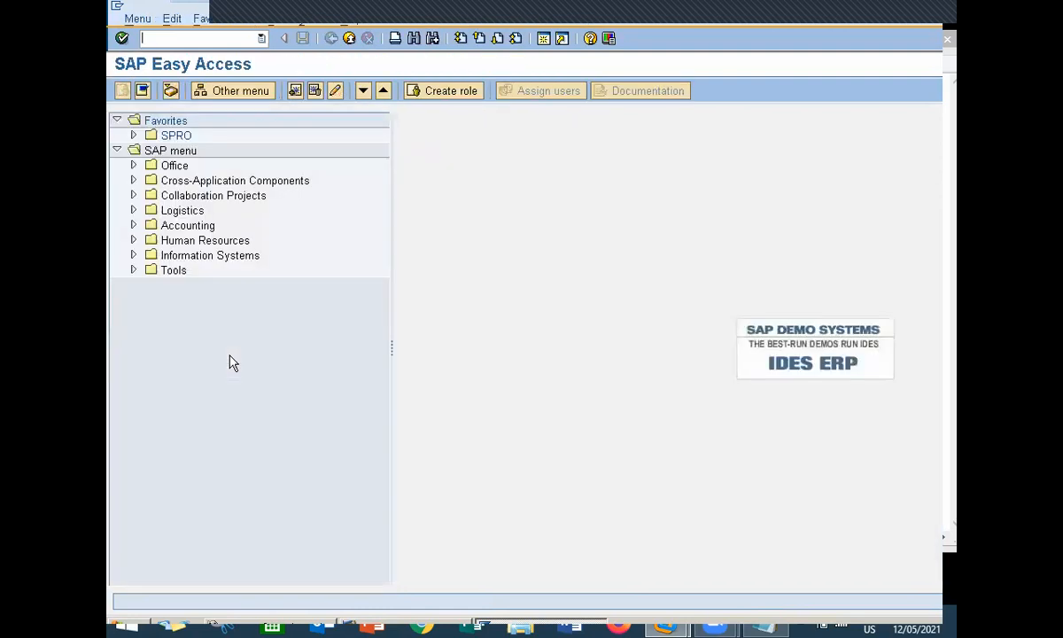
- Try once more to create a delivery for the returns order in VL01N, review the log, and leave the transaction
{"action": "type", "text": "VL01N"}
{"action": "key", "text": "Return"}
{"action": "key", "text": "Return"}
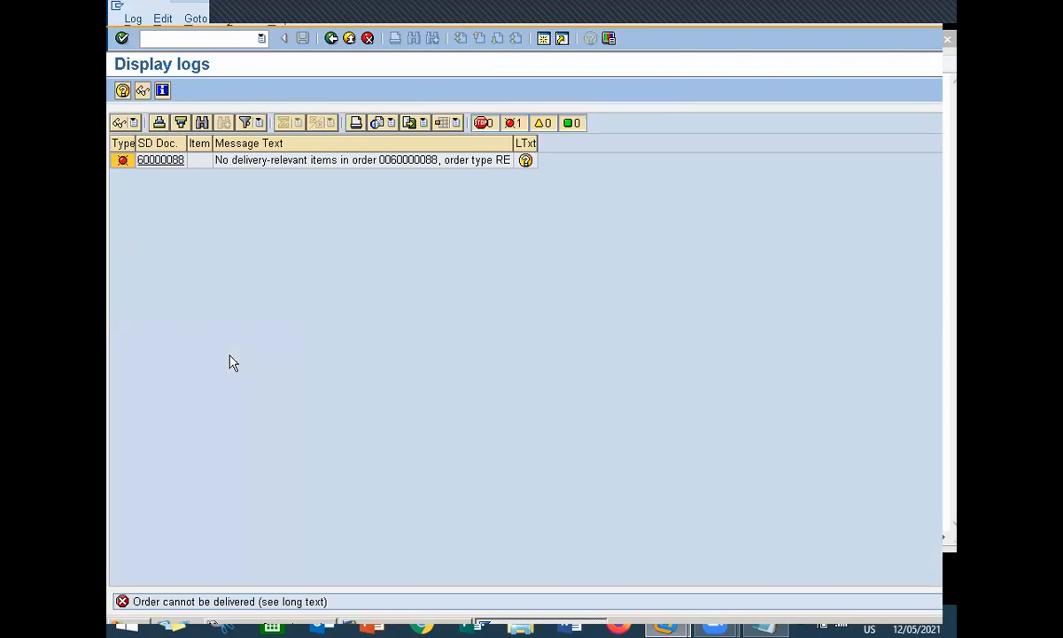
{"action": "key", "text": "F3"}
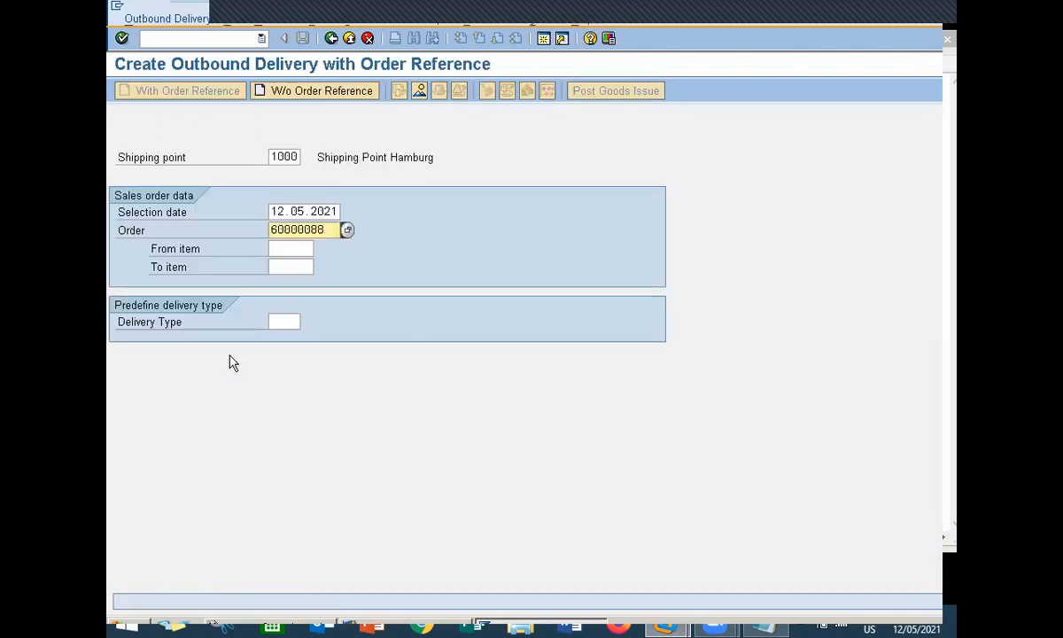
{"action": "key", "text": "F3"}
- Create and save the credit for returns billing document from the returns order in VF01, and exit
{"action": "type", "text": "VF01"}
{"action": "key", "text": "Return"}
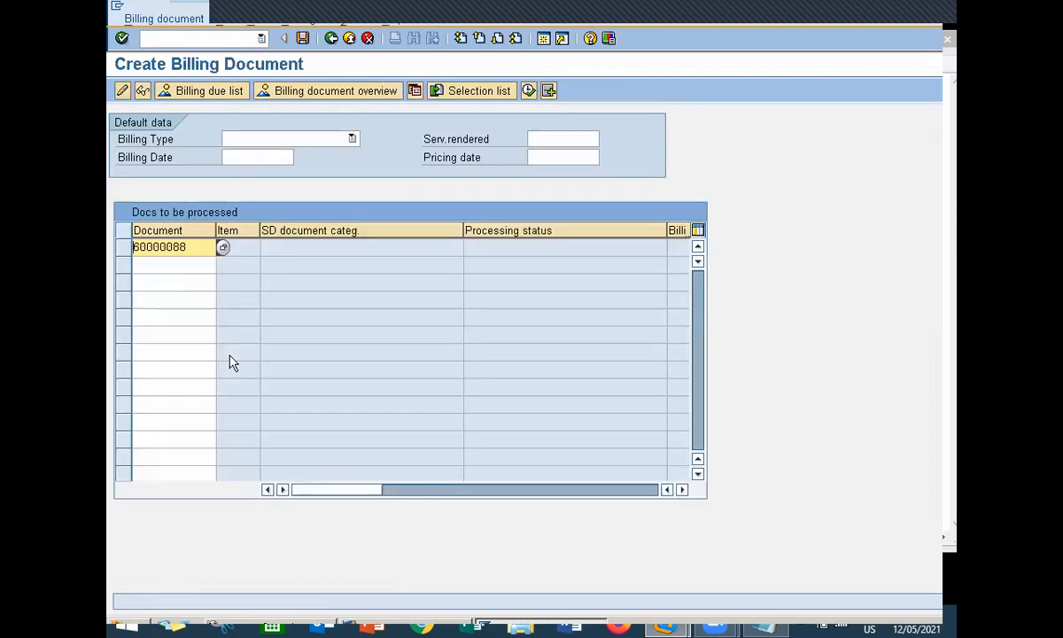
{"action": "key", "text": "Return"}
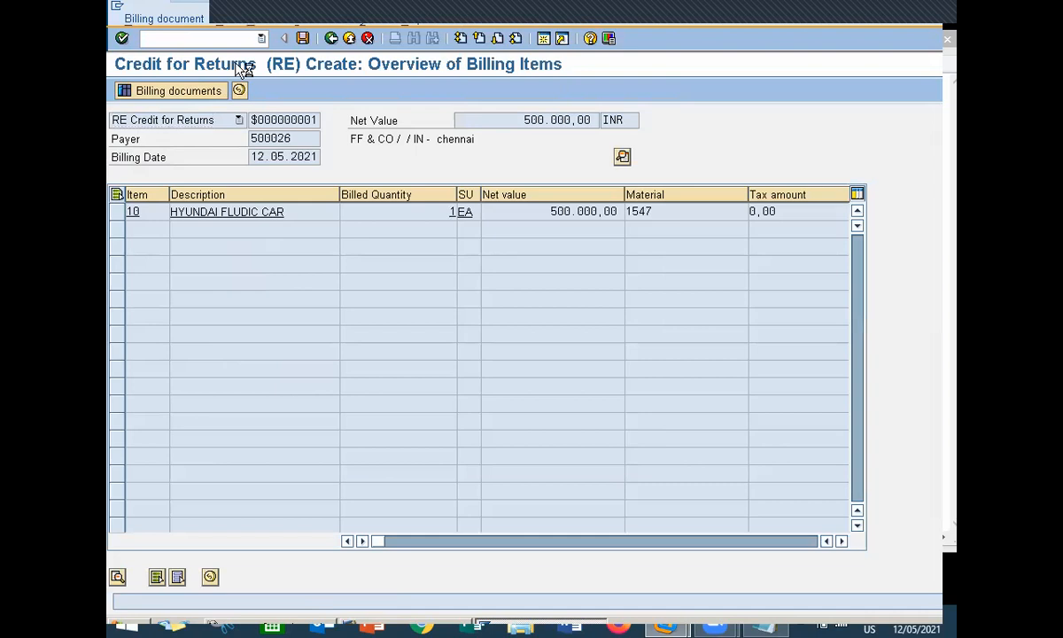
{"action": "key", "text": "ctrl+s"}
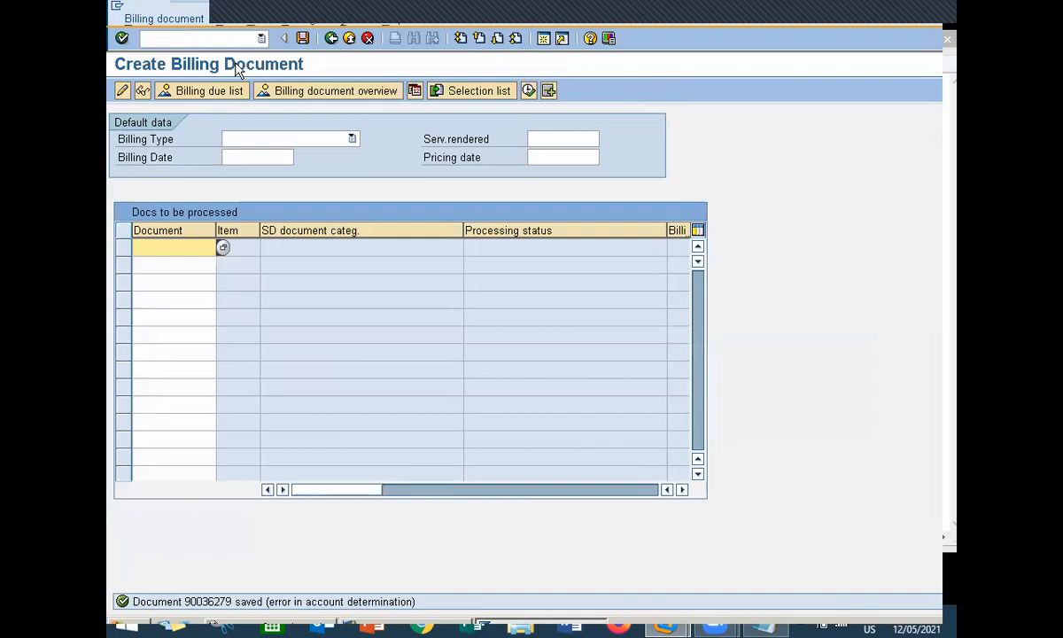
{"action": "key", "text": "F3"}
- Open the document flow of the original standard order from VA03
{"action": "type", "text": "va03"}
{"action": "key", "text": "Return"}
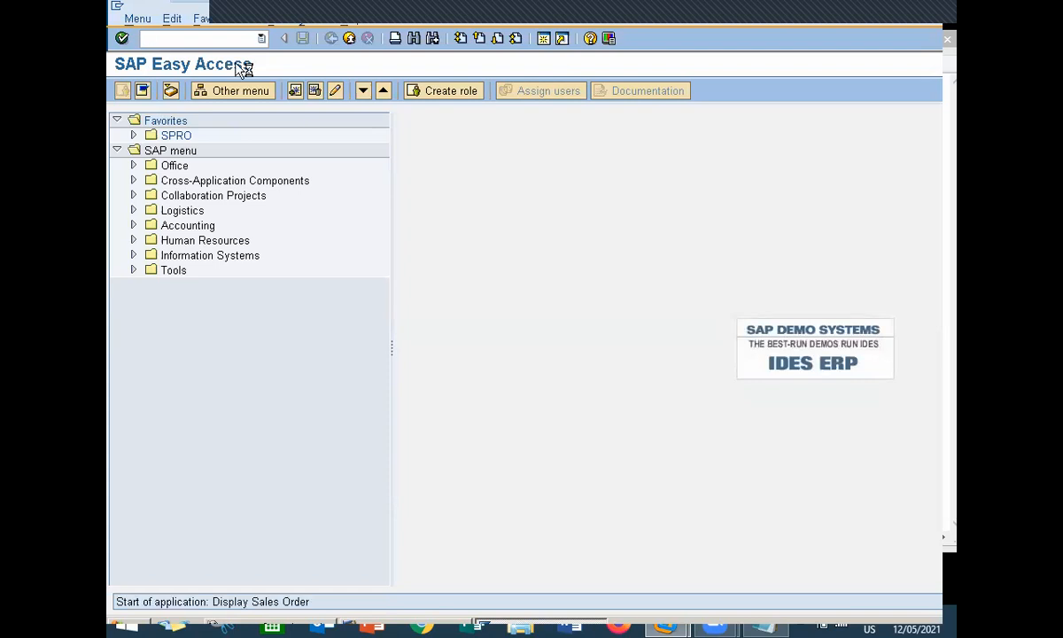
{"action": "key", "text": "Delete"}
{"action": "key", "text": "Delete"}
{"action": "key", "text": "Delete"}
{"action": "key", "text": "Delete"}
{"action": "key", "text": "Delete"}
{"action": "key", "text": "Delete"}
{"action": "key", "text": "Delete"}
{"action": "key", "text": "Delete"}
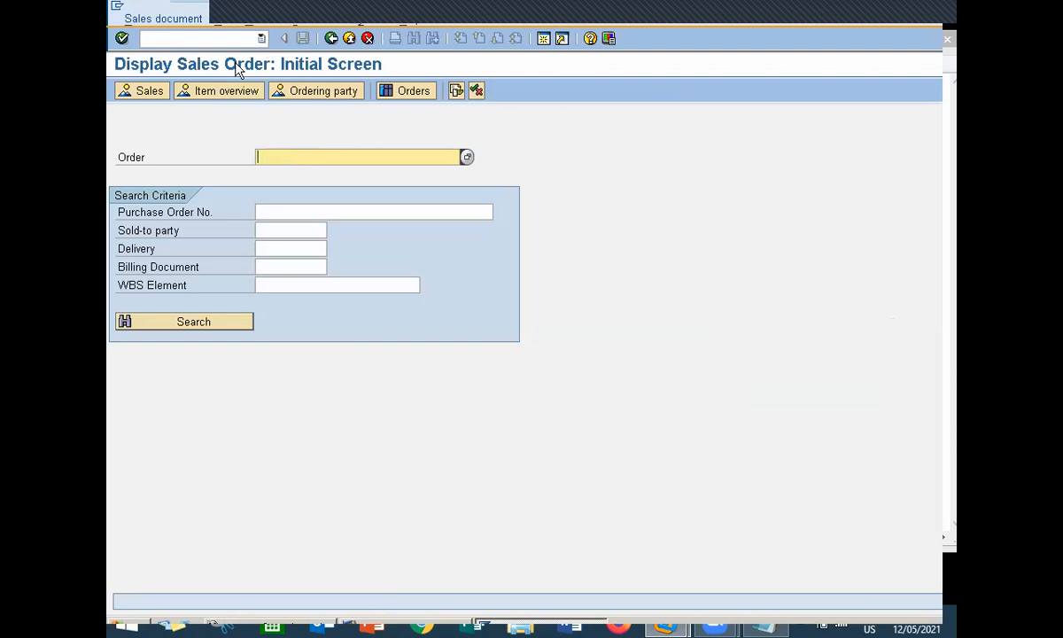
{"action": "type", "text": "12102"}
{"action": "left_click", "coordinate": [457, 91]}
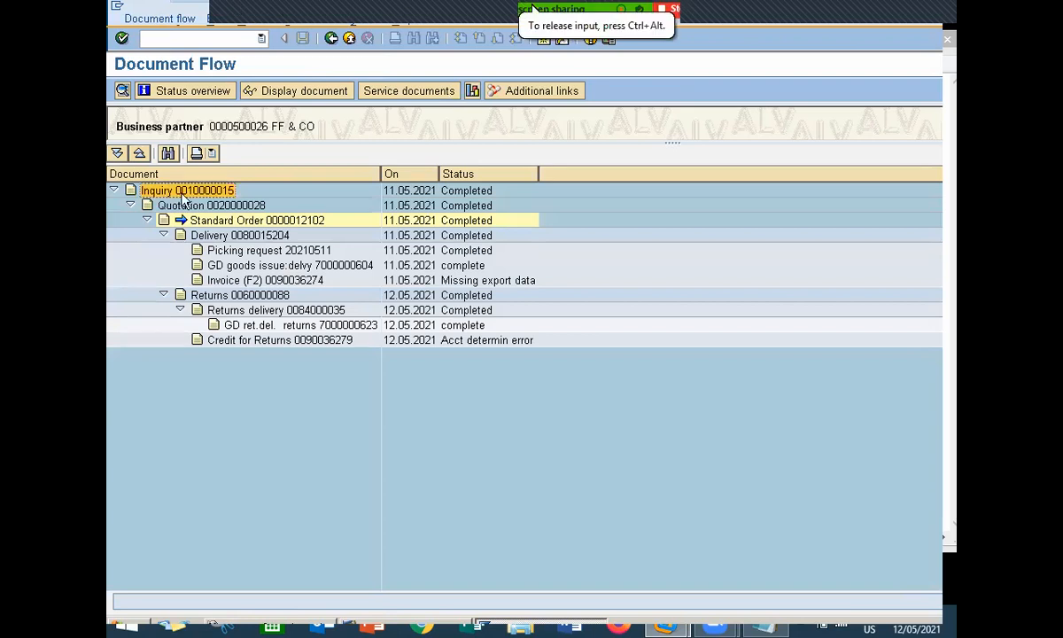
- Examine the document flow from the quotation through the delivery, invoice, returns delivery and credit for returns, and return to SAP Easy Access
{"action": "left_click", "coordinate": [209, 207]}
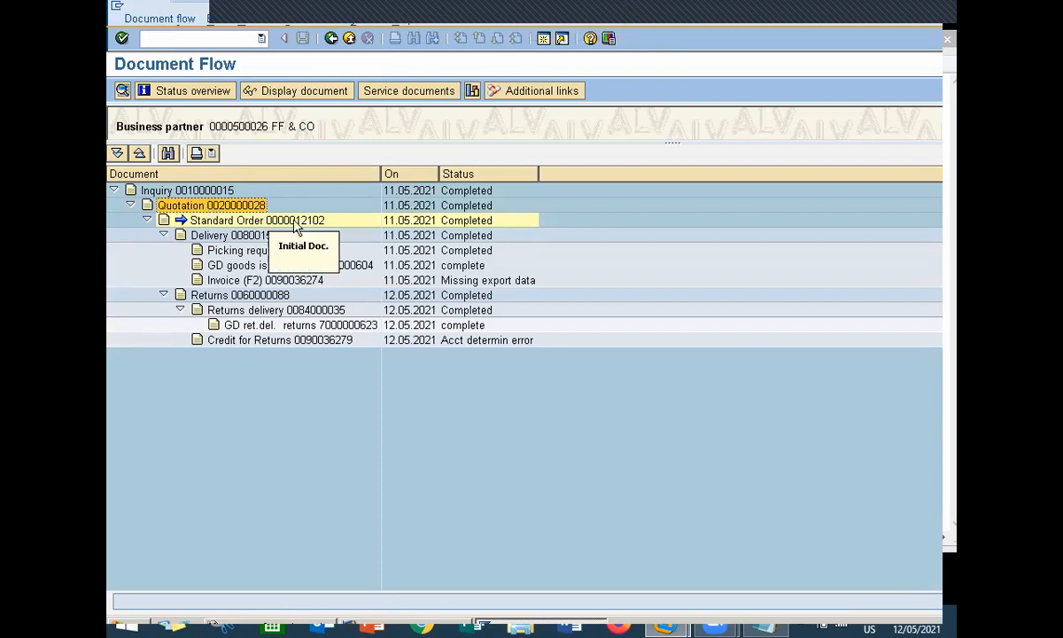
{"action": "left_click", "coordinate": [249, 223]}
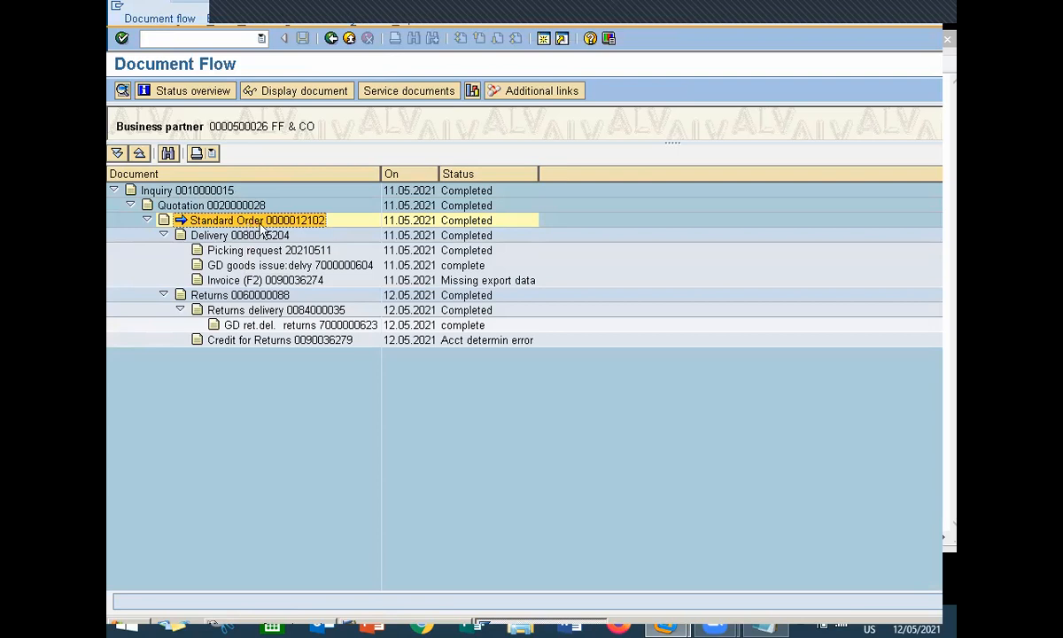
{"action": "left_click", "coordinate": [255, 238]}
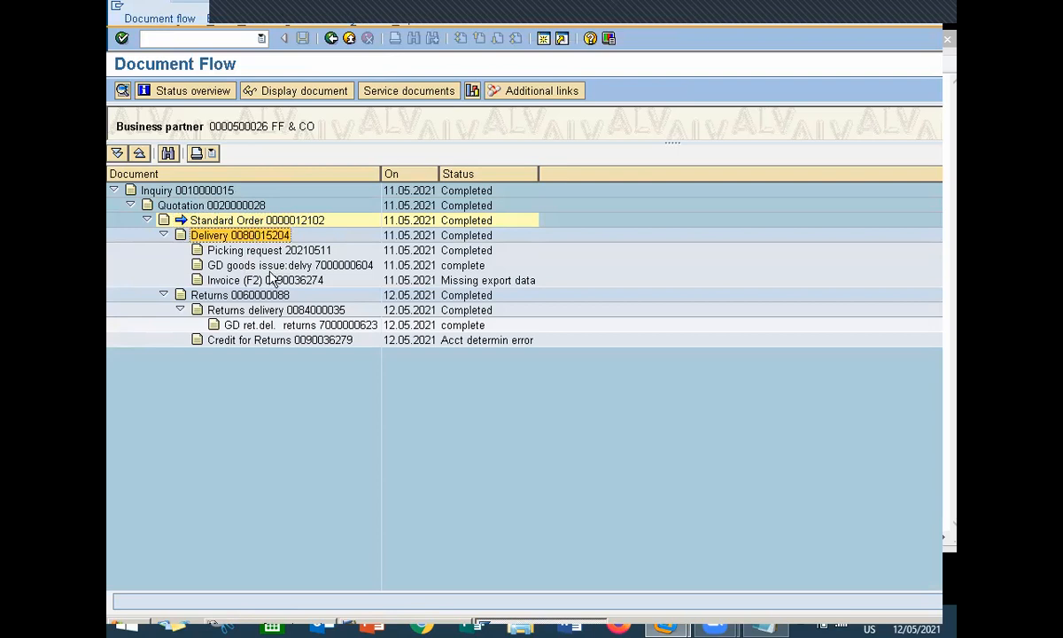
{"action": "left_click", "coordinate": [257, 265]}
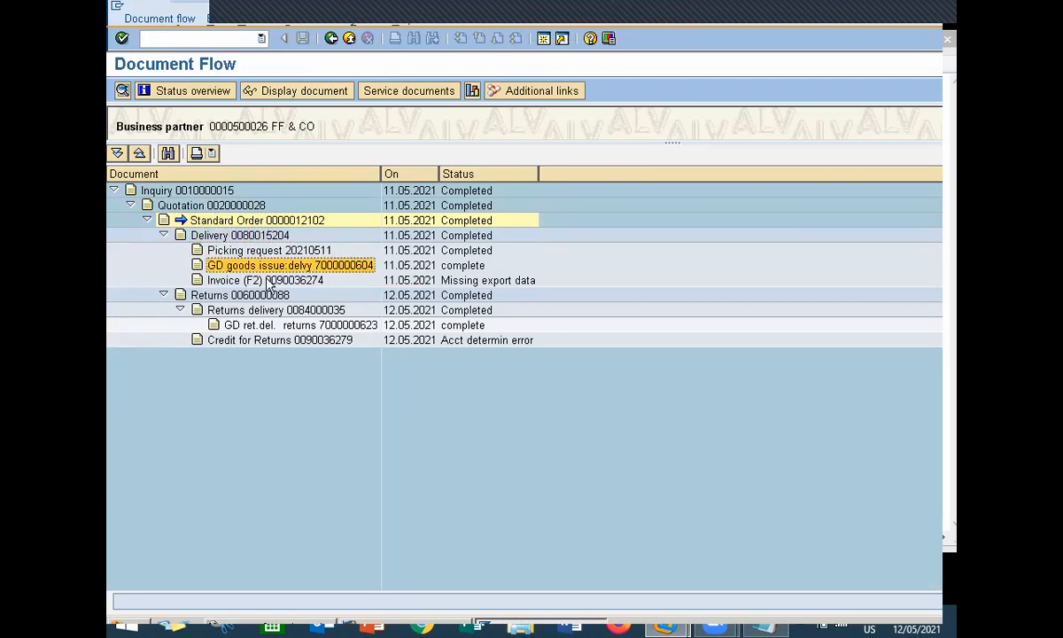
{"action": "left_click", "coordinate": [267, 281]}
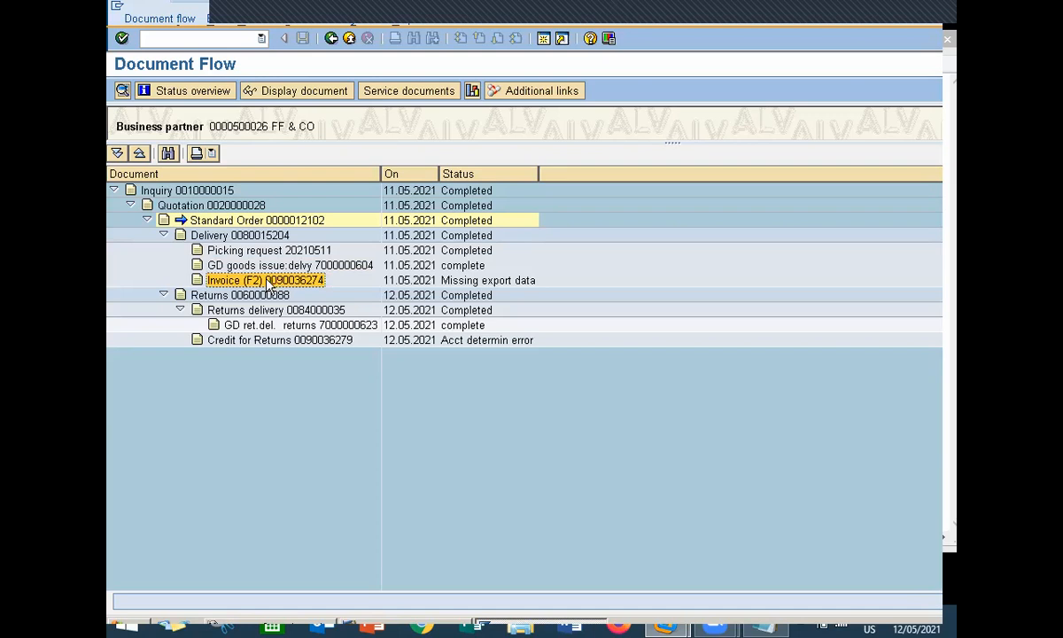
{"action": "left_click", "coordinate": [254, 296]}
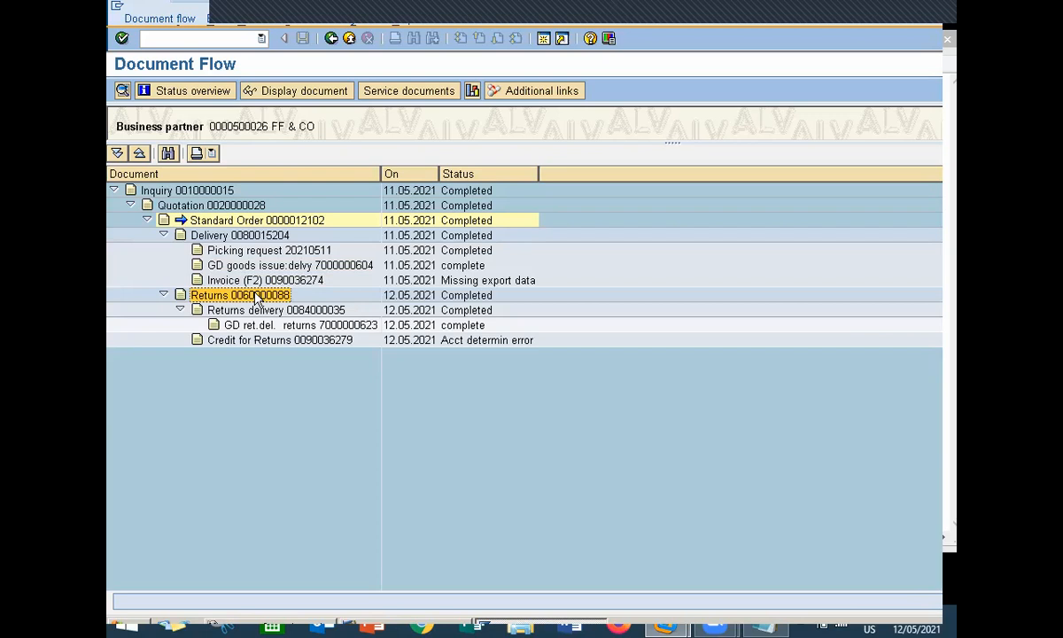
{"action": "left_click", "coordinate": [277, 314]}
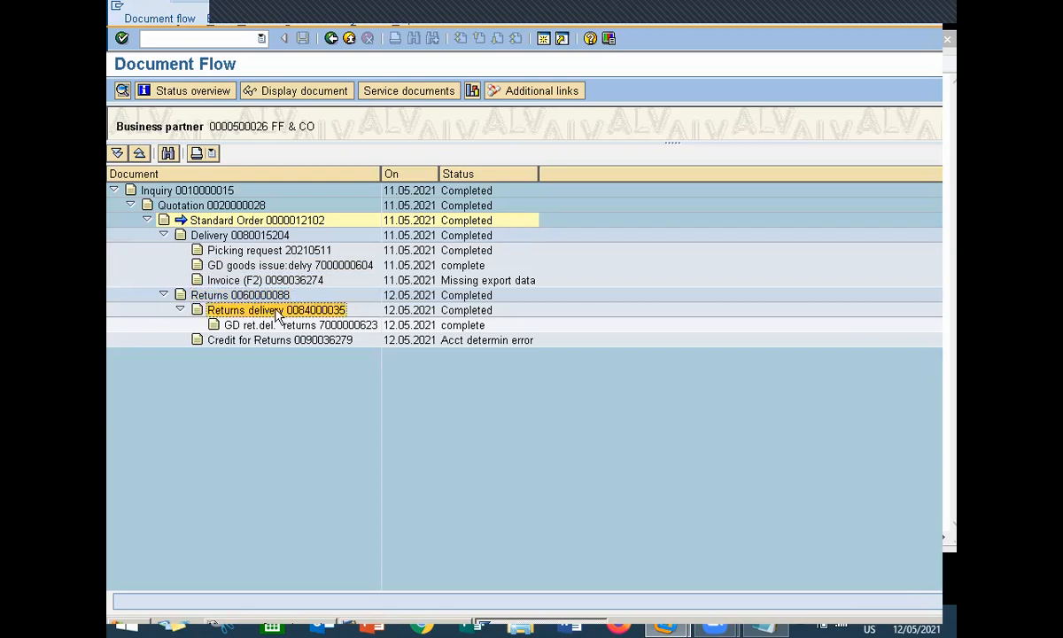
{"action": "left_click", "coordinate": [269, 298]}
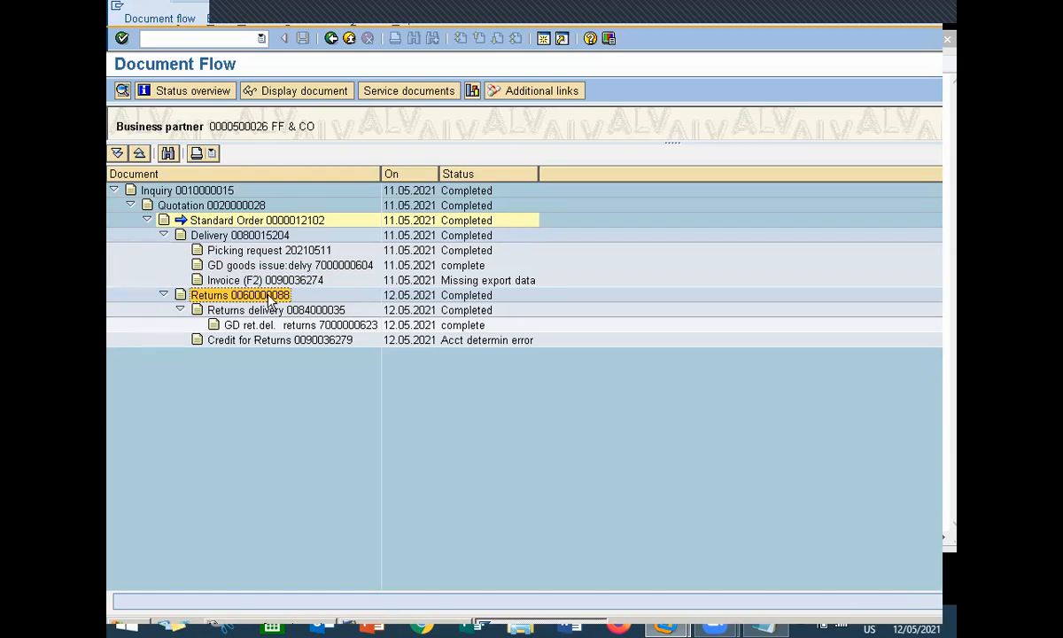
{"action": "left_click", "coordinate": [268, 314]}
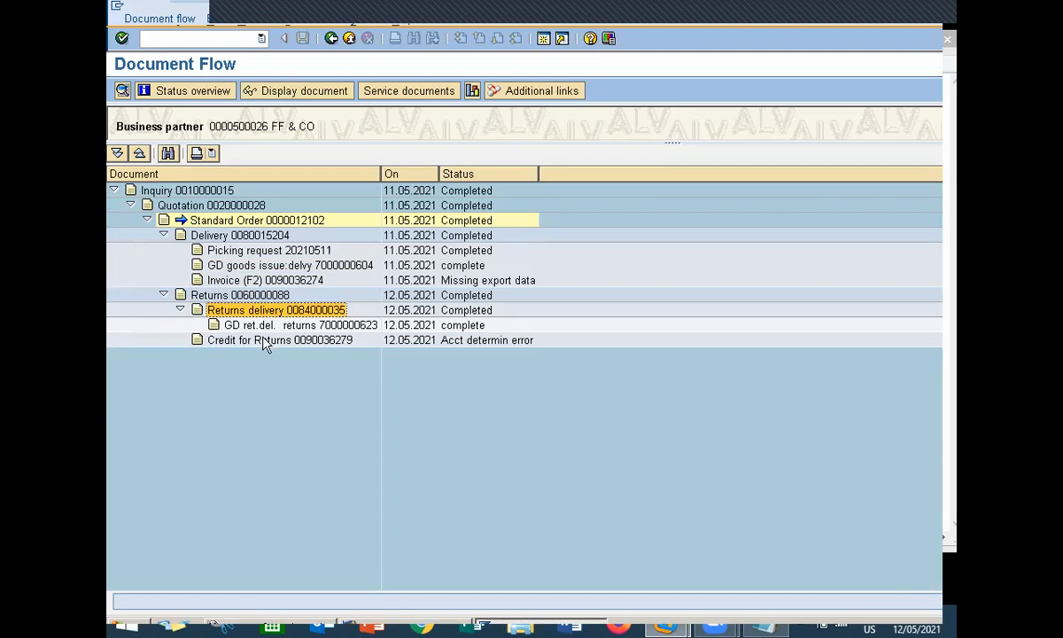
{"action": "left_click", "coordinate": [264, 341]}
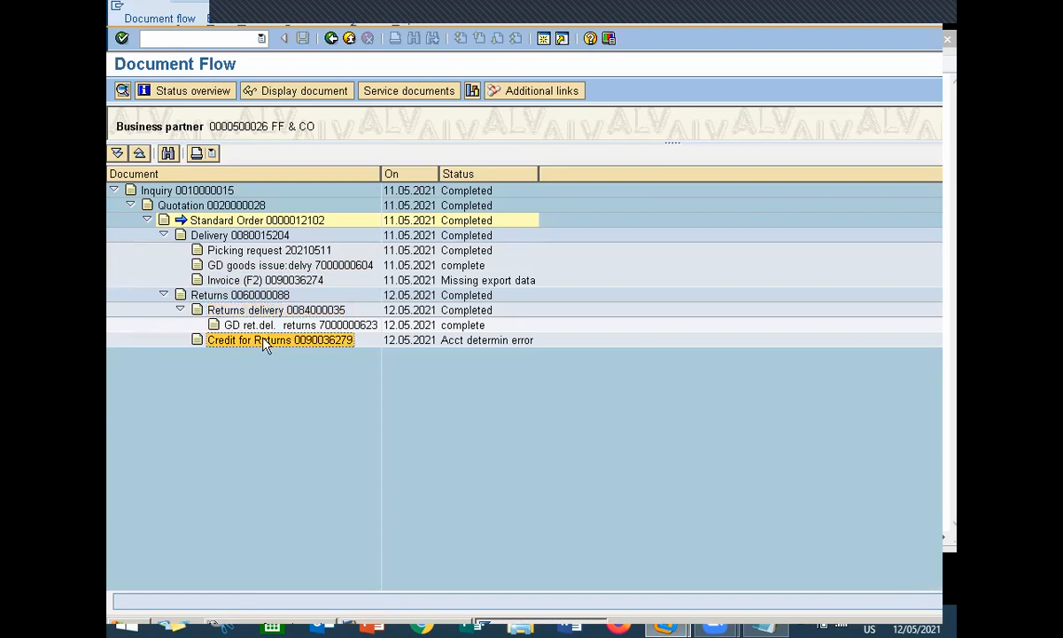
{"action": "left_click", "coordinate": [350, 39]}
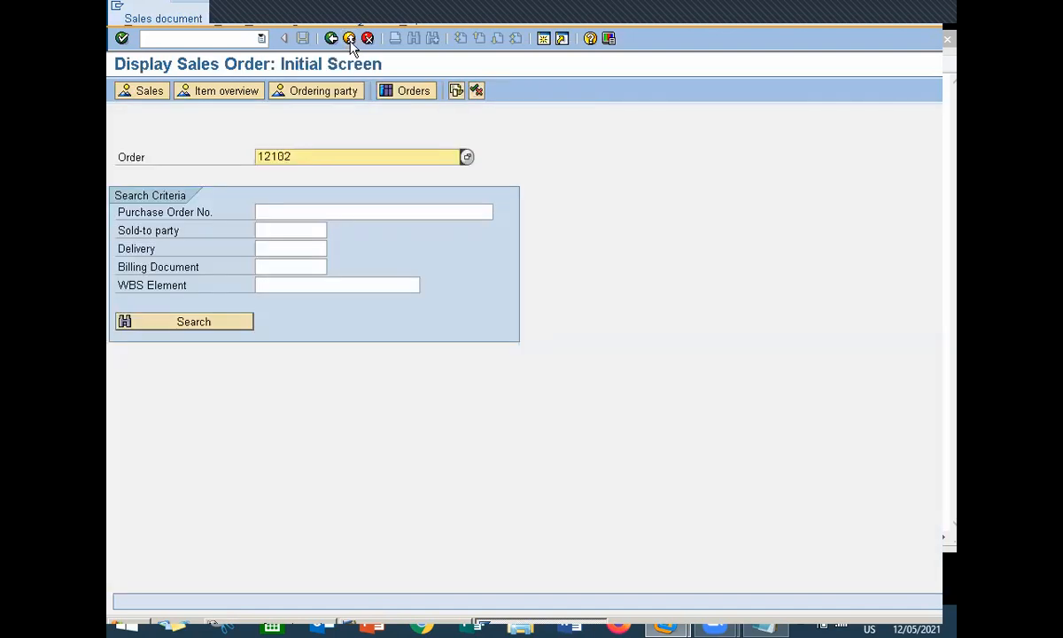
{"action": "left_click", "coordinate": [350, 39]}
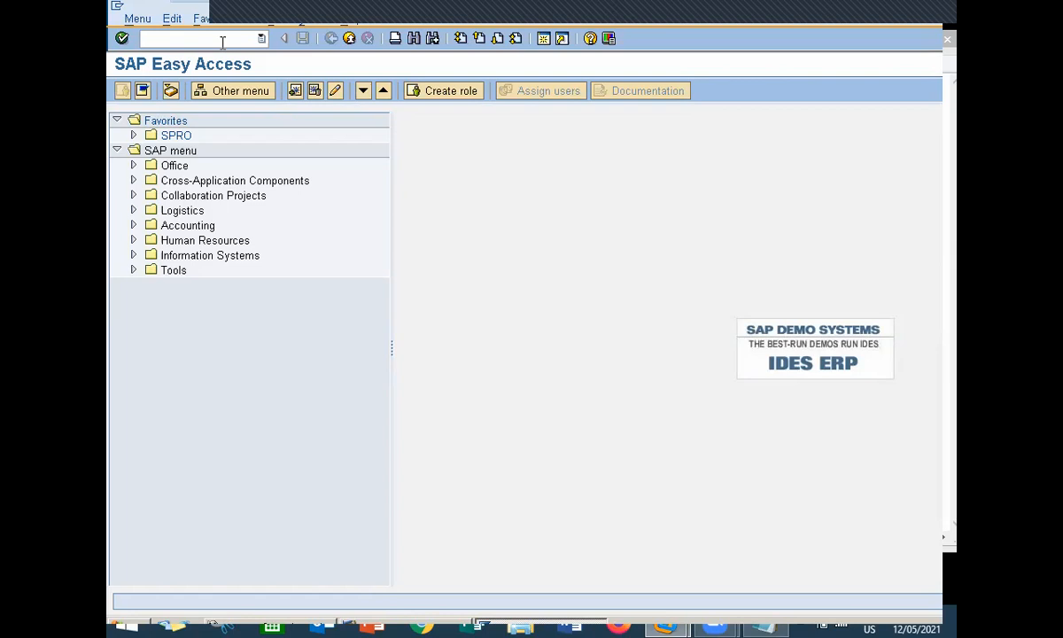
- Start a scheduling agreement of type DS in VA31 and enter the FF & CO customer number as sold-to party
{"action": "type", "text": "va31"}
{"action": "key", "text": "Return"}
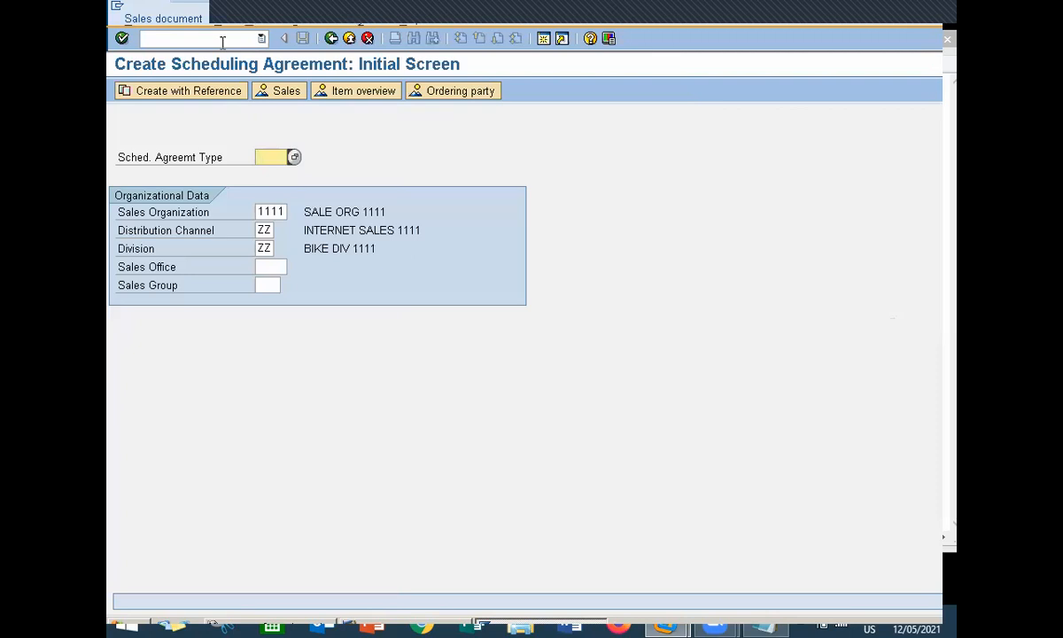
{"action": "type", "text": "ds"}
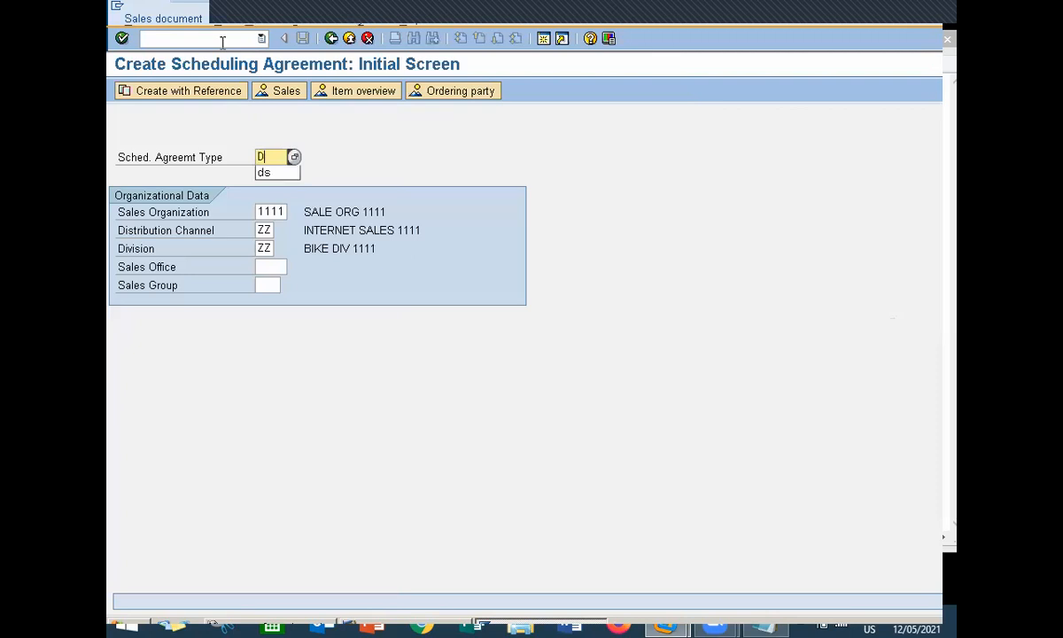
{"action": "key", "text": "Return"}
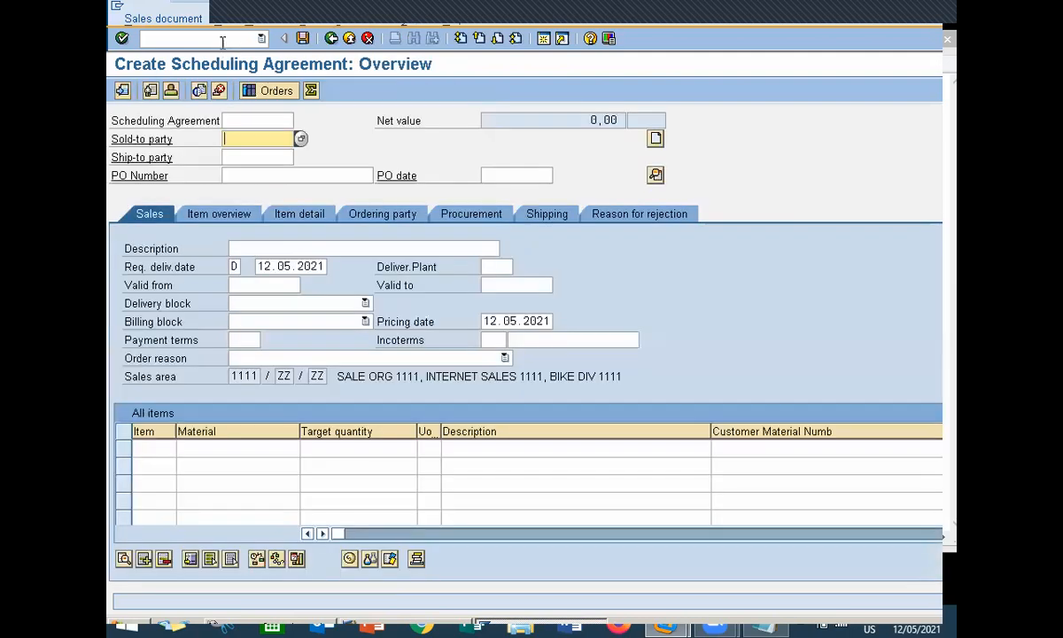
{"action": "key", "text": "space"}
{"action": "key", "text": "Down"}
{"action": "key", "text": "Return"}
{"action": "key", "text": "Return"}
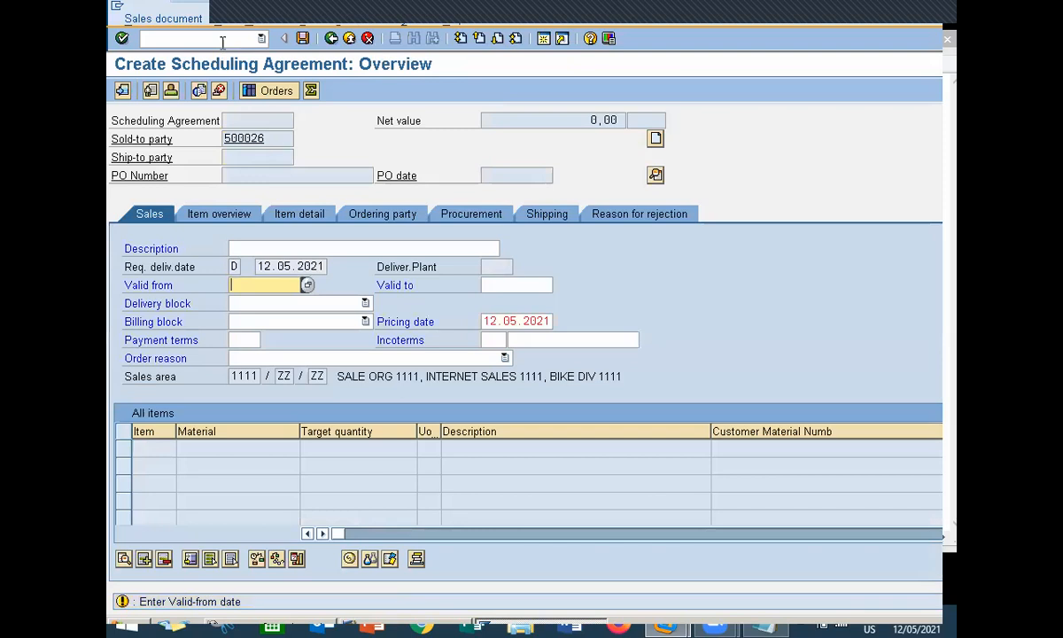
- Set the scheduling agreement's validity from 12.05.2021 to 31.05.2021
{"action": "left_click", "coordinate": [307, 288]}
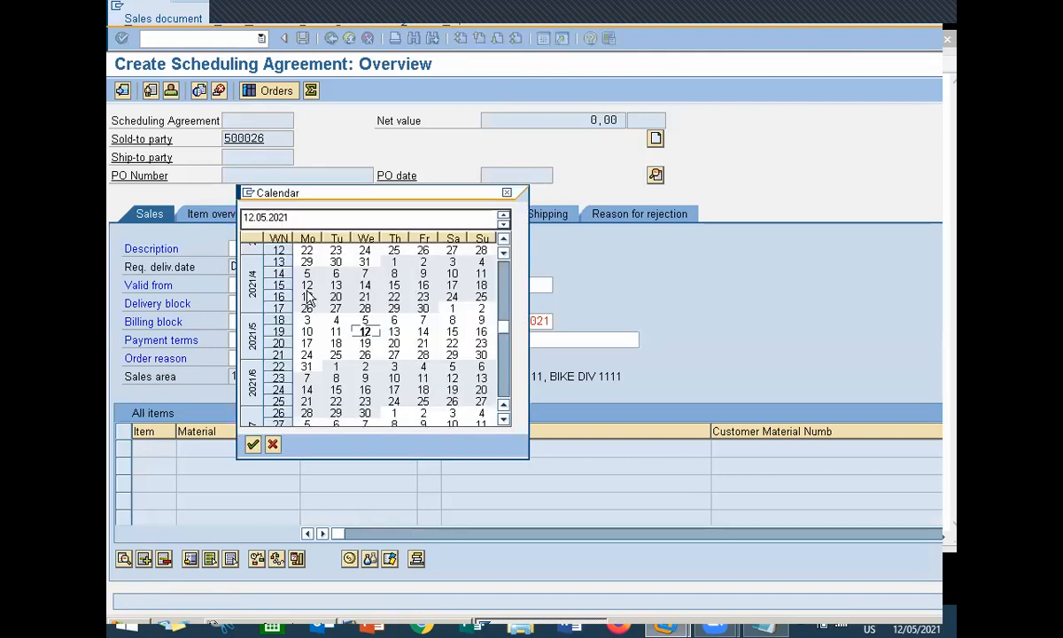
{"action": "double_click", "coordinate": [364, 334]}
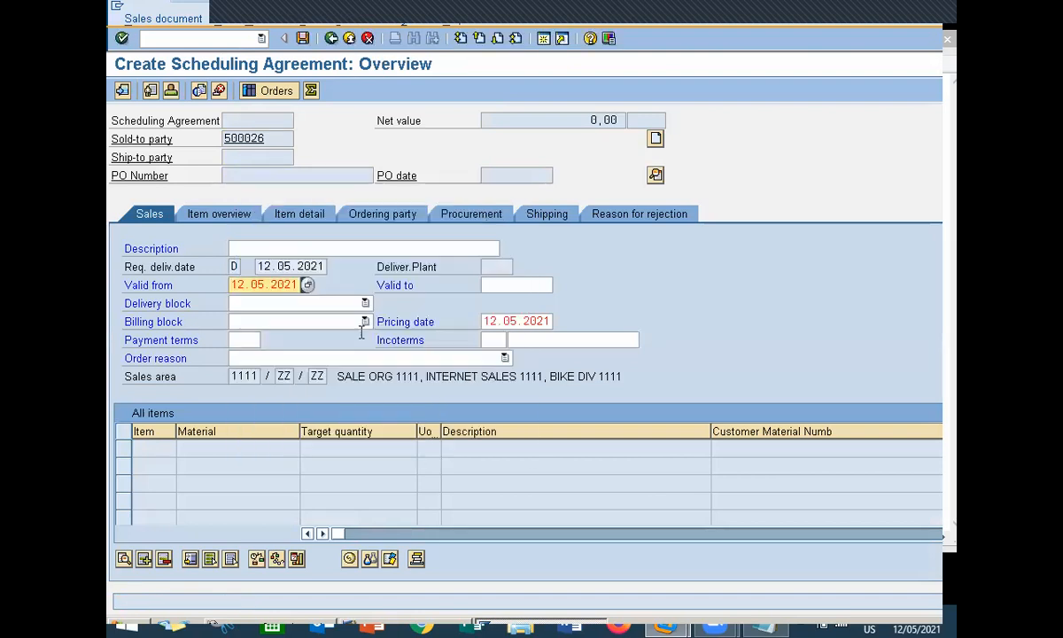
{"action": "left_click", "coordinate": [513, 284]}
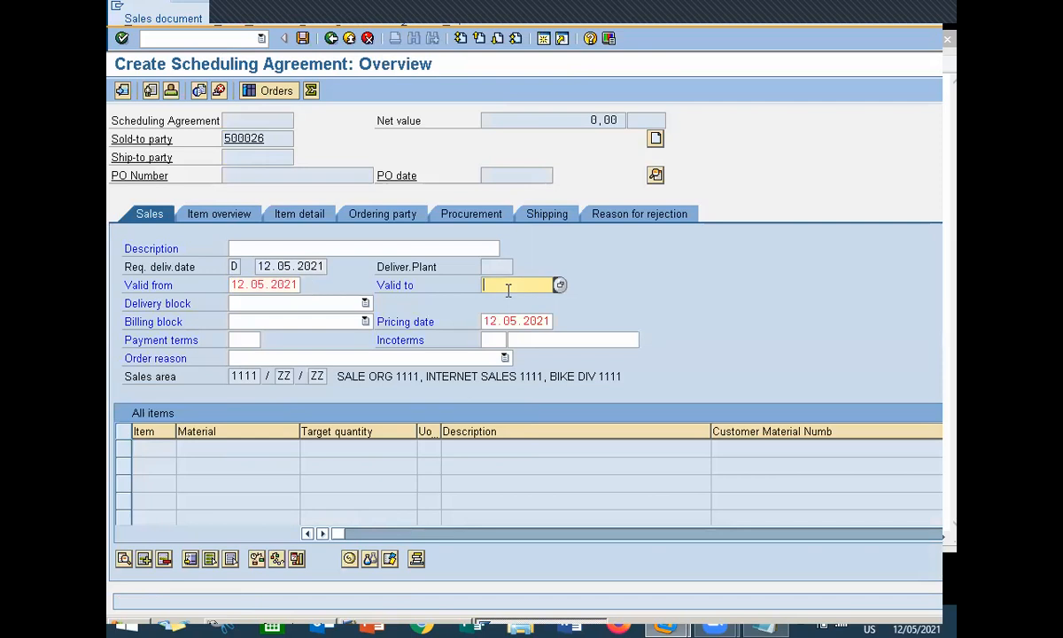
{"action": "left_click", "coordinate": [559, 285]}
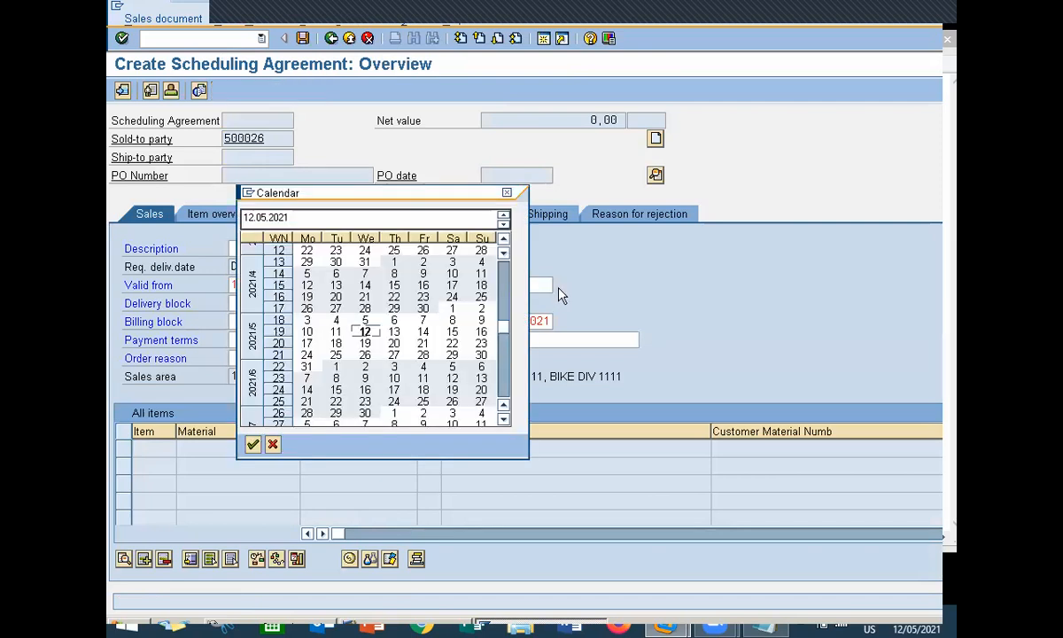
{"action": "double_click", "coordinate": [307, 368]}
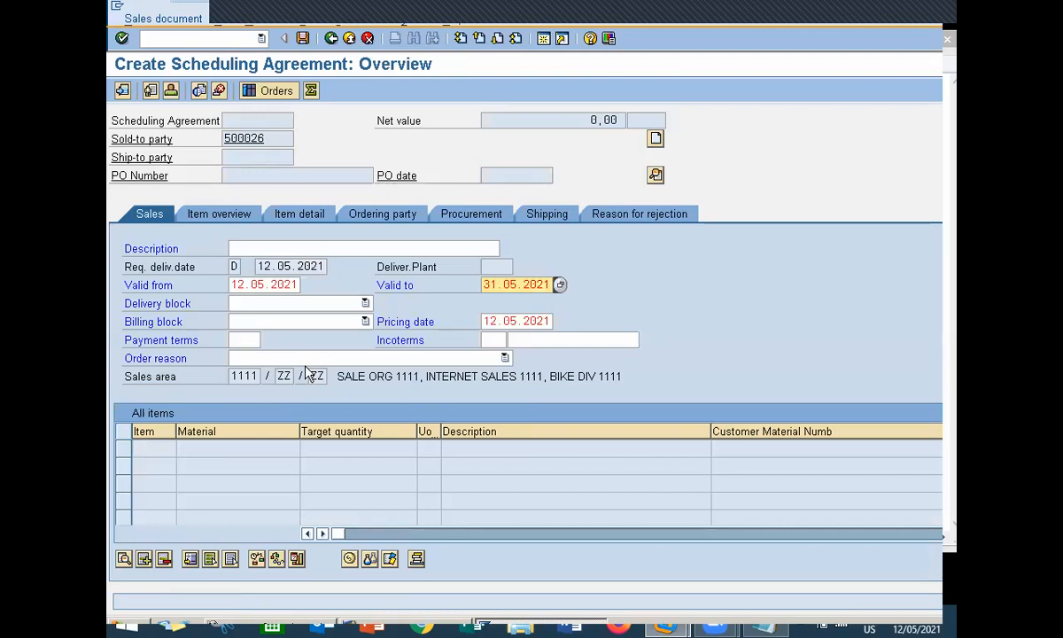
- Change the valid-from date to 01.05.2021 and accept the past-date warning
{"action": "left_click", "coordinate": [288, 284]}
{"action": "left_click", "coordinate": [308, 284]}
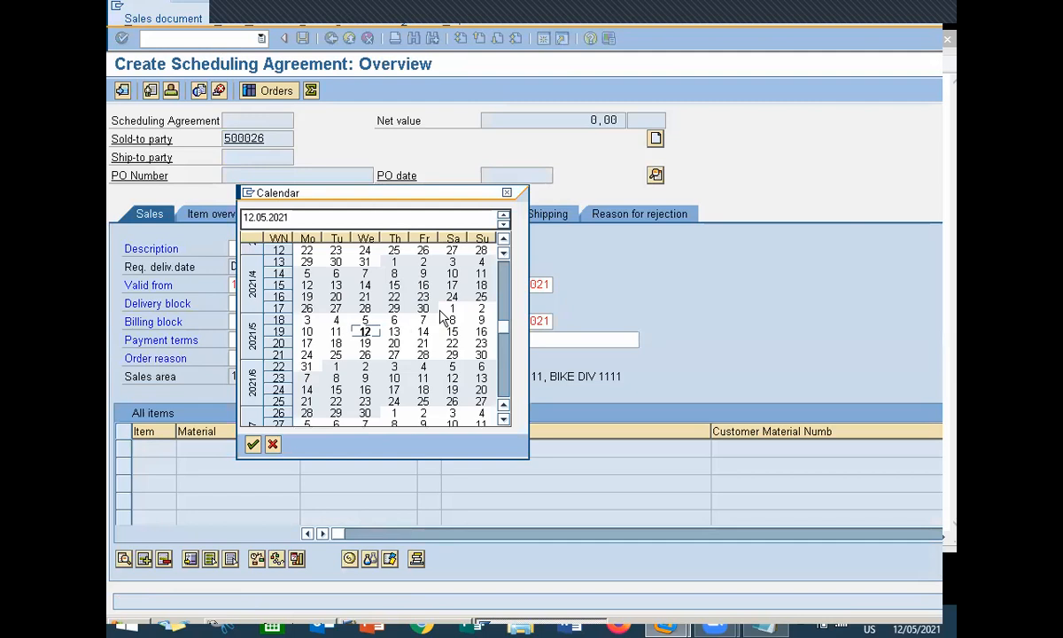
{"action": "double_click", "coordinate": [443, 310]}
{"action": "key", "text": "Return"}
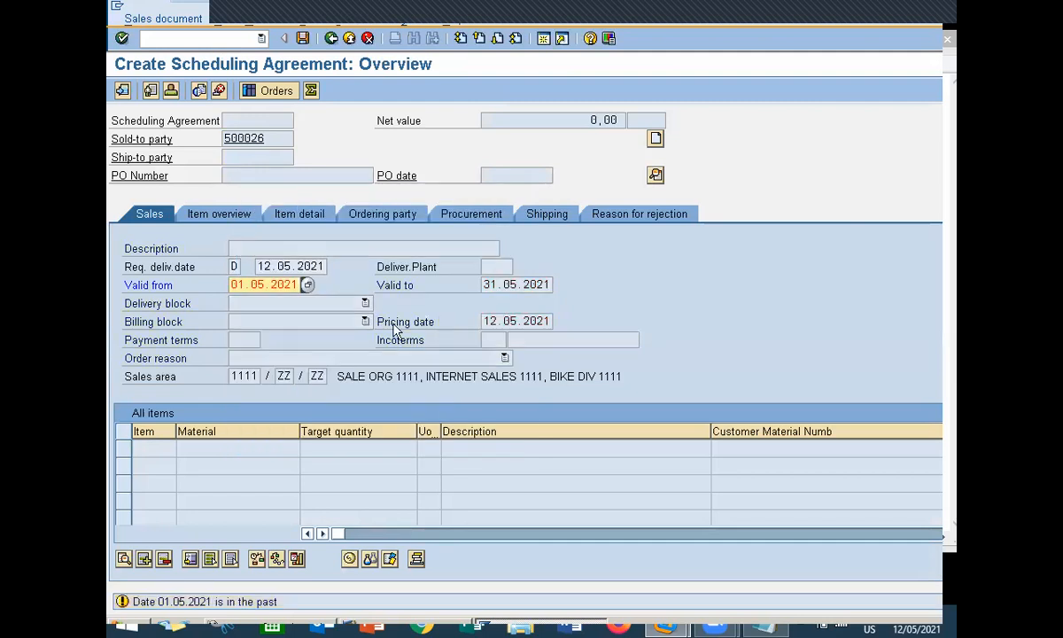
{"action": "key", "text": "Return"}
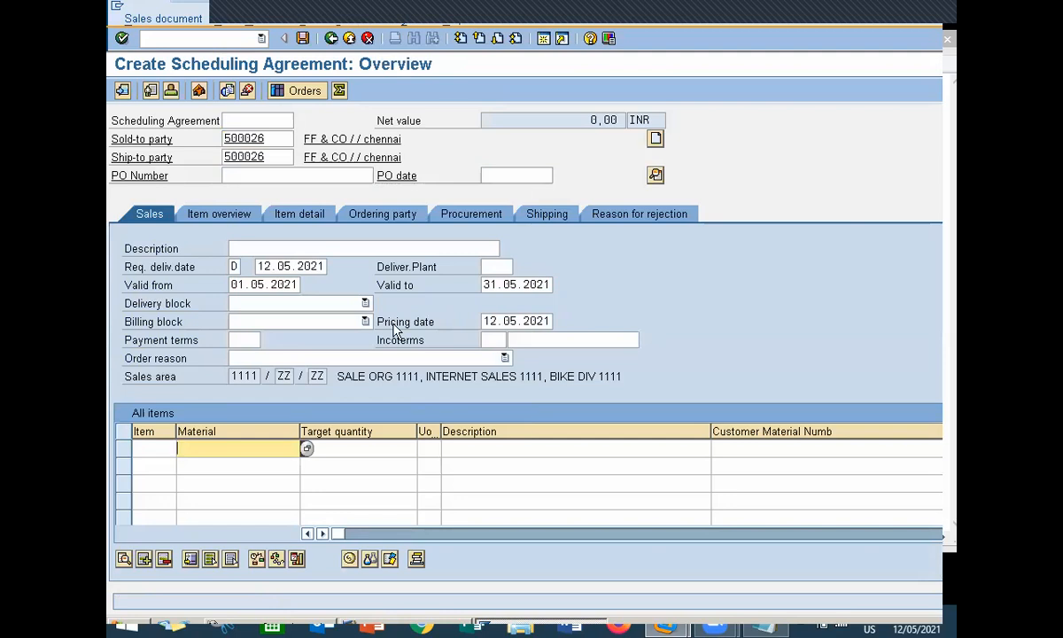
- Add material 1547 to the scheduling agreement's item list with a target quantity of 10
{"action": "key", "text": "Down"}
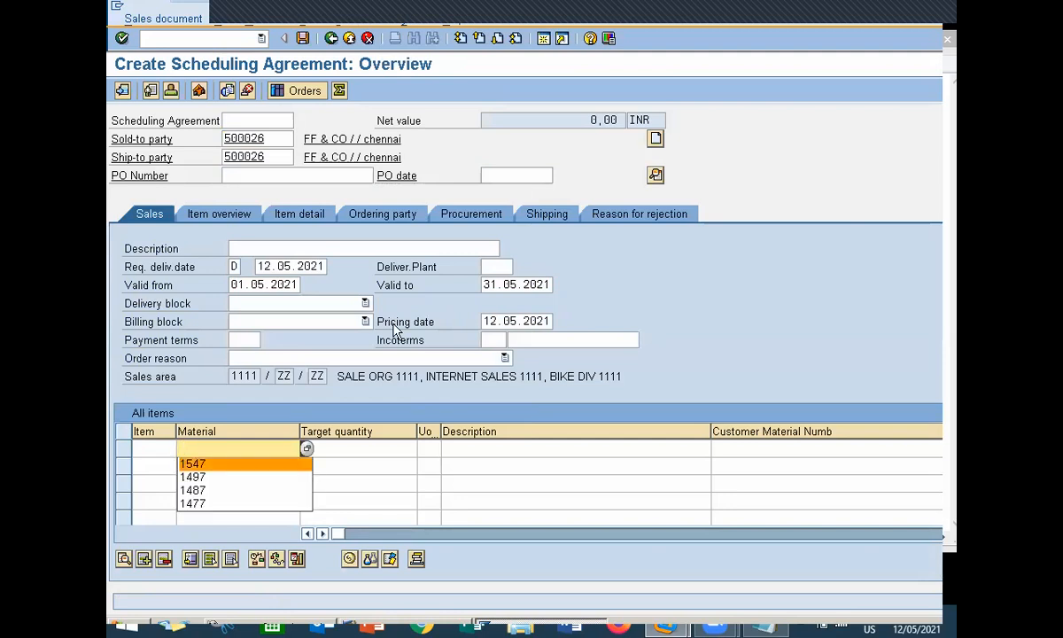
{"action": "key", "text": "Return"}
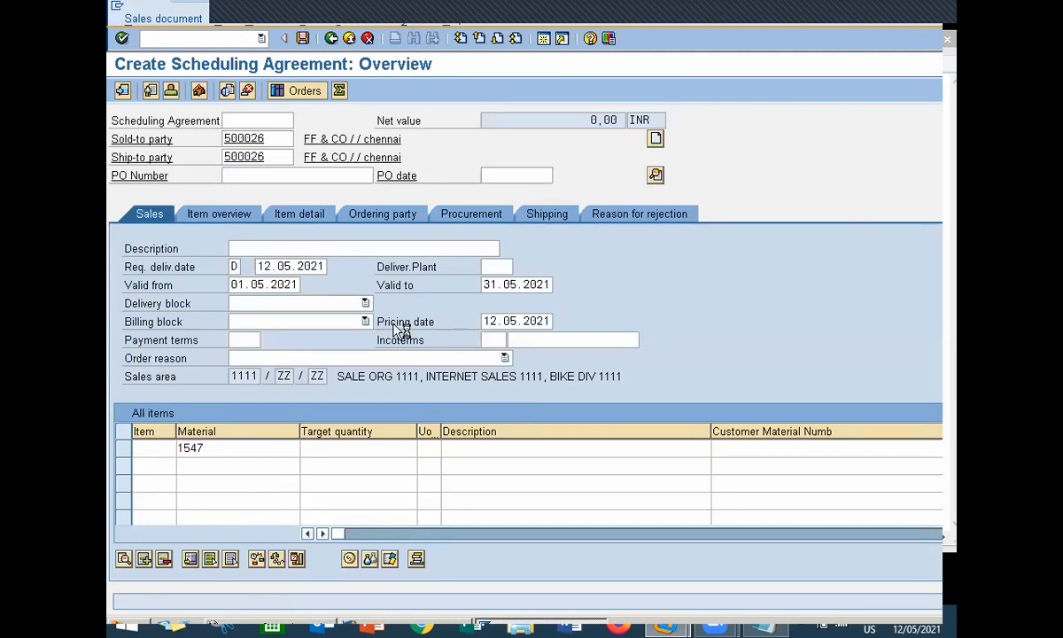
{"action": "key", "text": "Return"}
{"action": "type", "text": "1"}
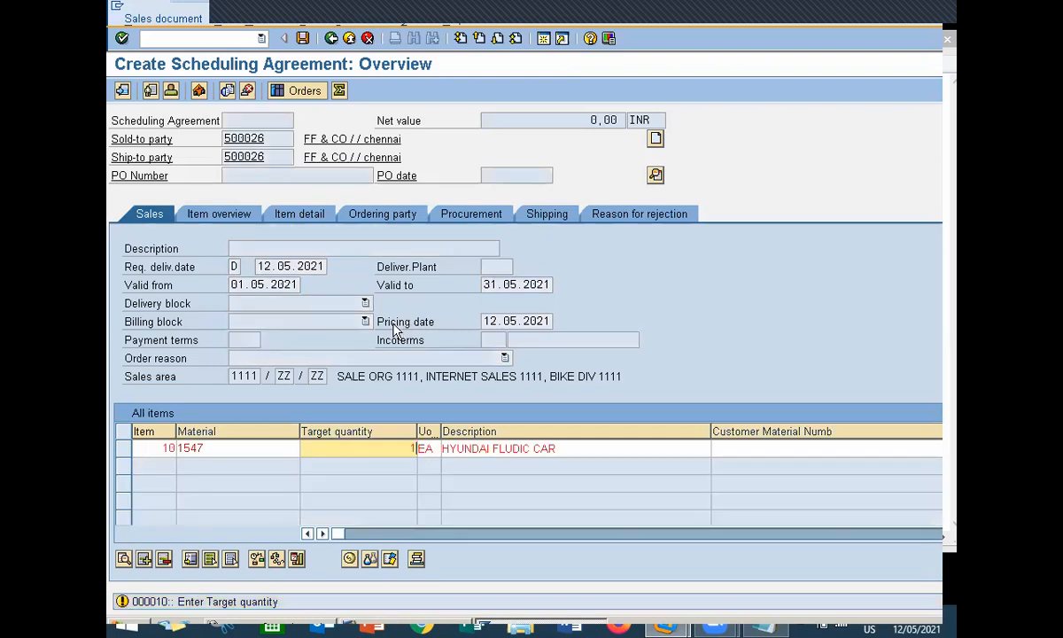
{"action": "type", "text": "0"}
{"action": "key", "text": "Return"}
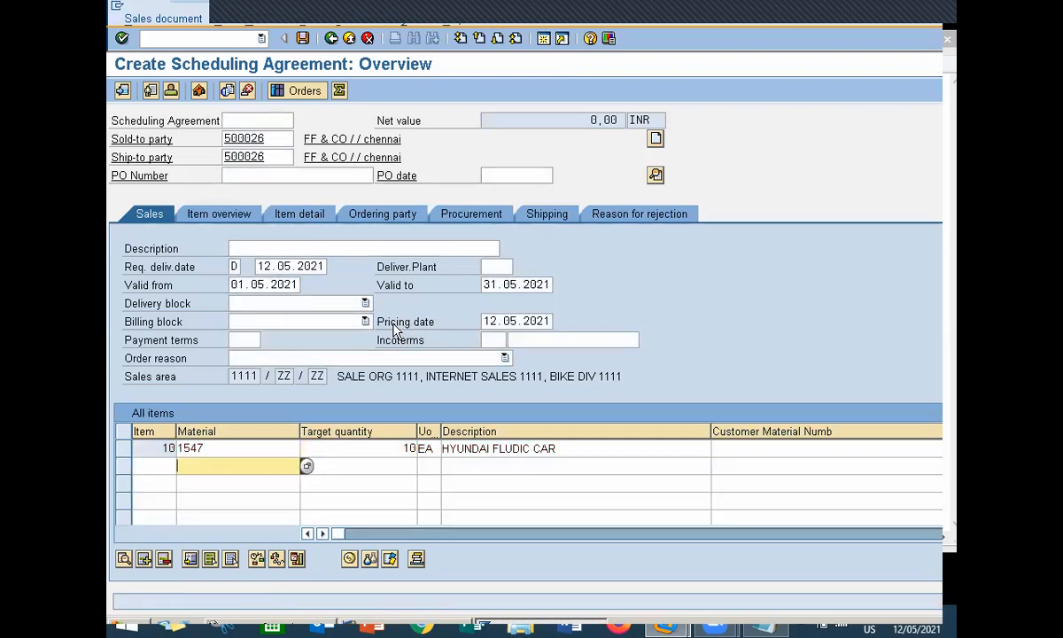
- Set plant 1111 and storage location 1111 in the shipping data of item 10
{"action": "double_click", "coordinate": [366, 449]}
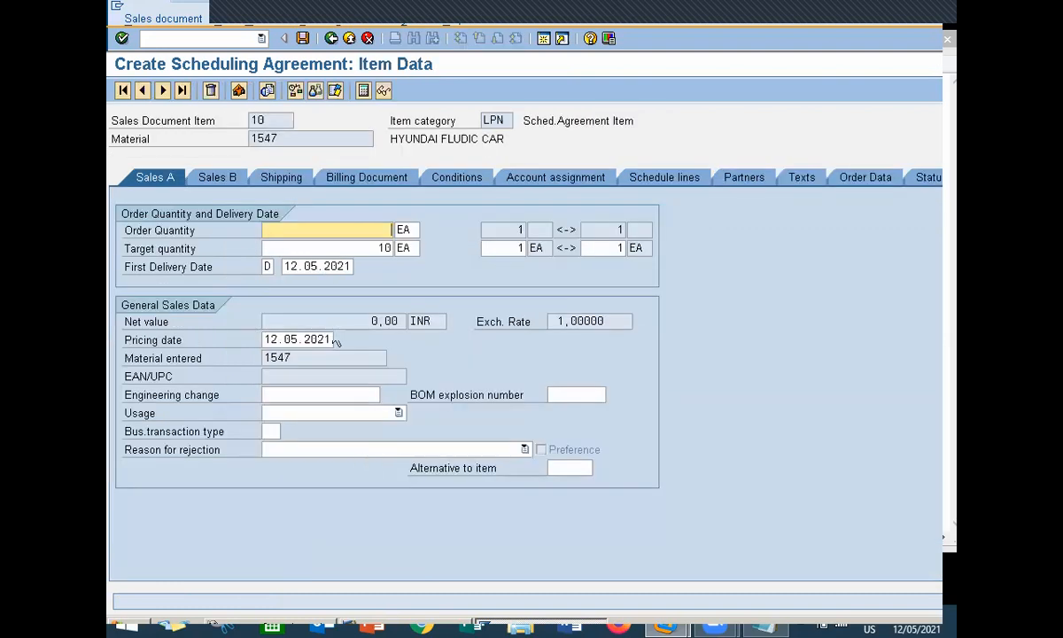
{"action": "left_click", "coordinate": [280, 178]}
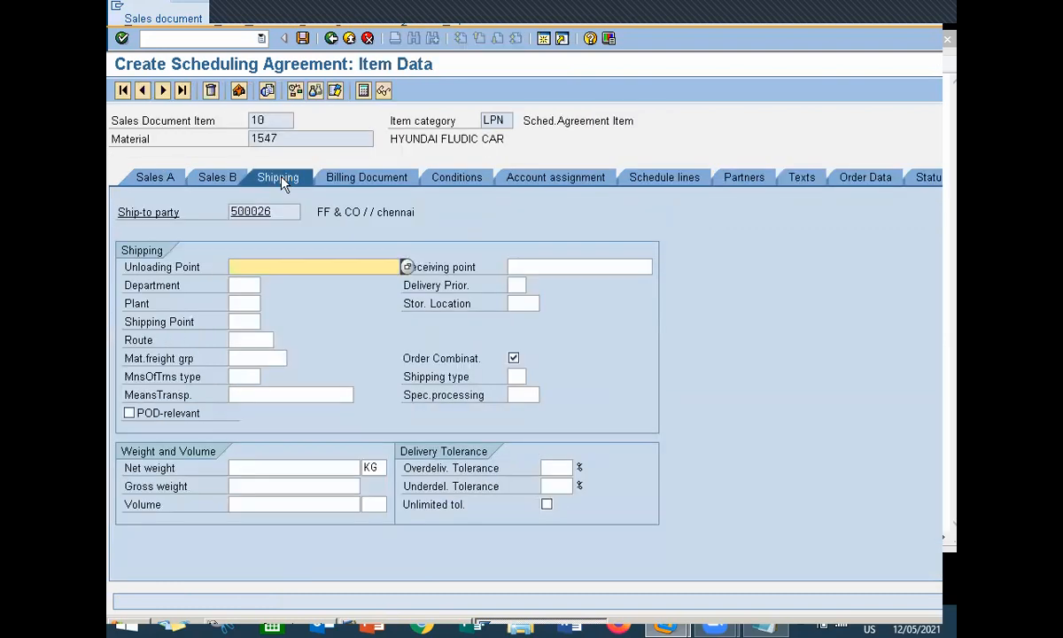
{"action": "left_click", "coordinate": [249, 304]}
{"action": "type", "text": "1111"}
{"action": "key", "text": "Return"}
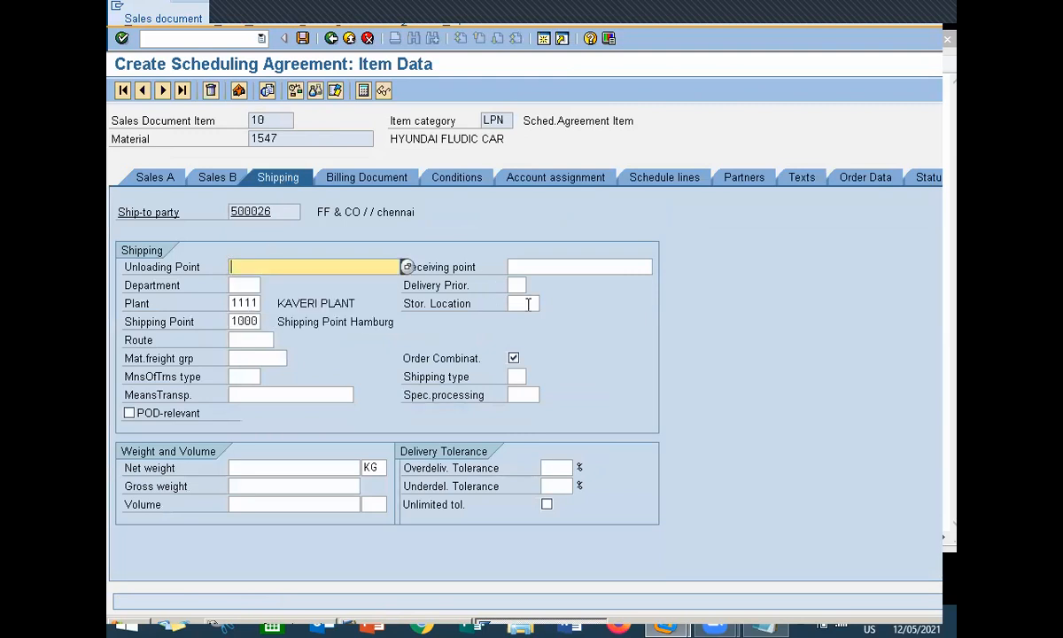
{"action": "left_click", "coordinate": [528, 304]}
{"action": "key", "text": "Down"}
{"action": "key", "text": "Return"}
- Enter a net weight of 100 KG and a gross weight of 100 for item 10
{"action": "left_click", "coordinate": [315, 472]}
{"action": "type", "text": "10"}
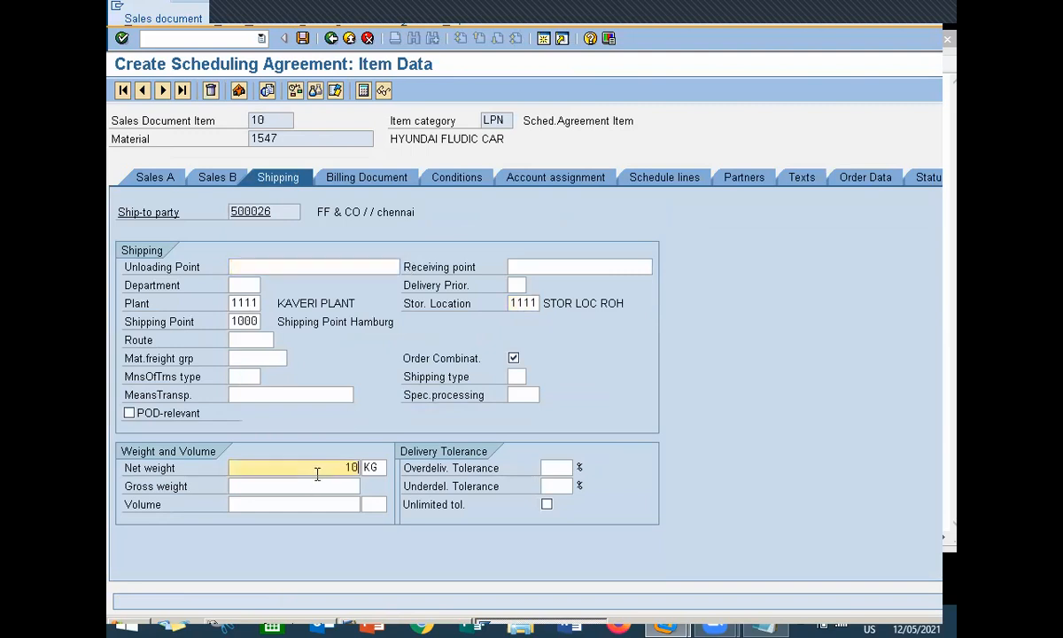
{"action": "type", "text": "0"}
{"action": "key", "text": "Tab"}
{"action": "type", "text": "1200"}
{"action": "key", "text": "BackSpace"}
{"action": "key", "text": "BackSpace"}
{"action": "key", "text": "BackSpace"}
{"action": "type", "text": "00"}
{"action": "key", "text": "Return"}
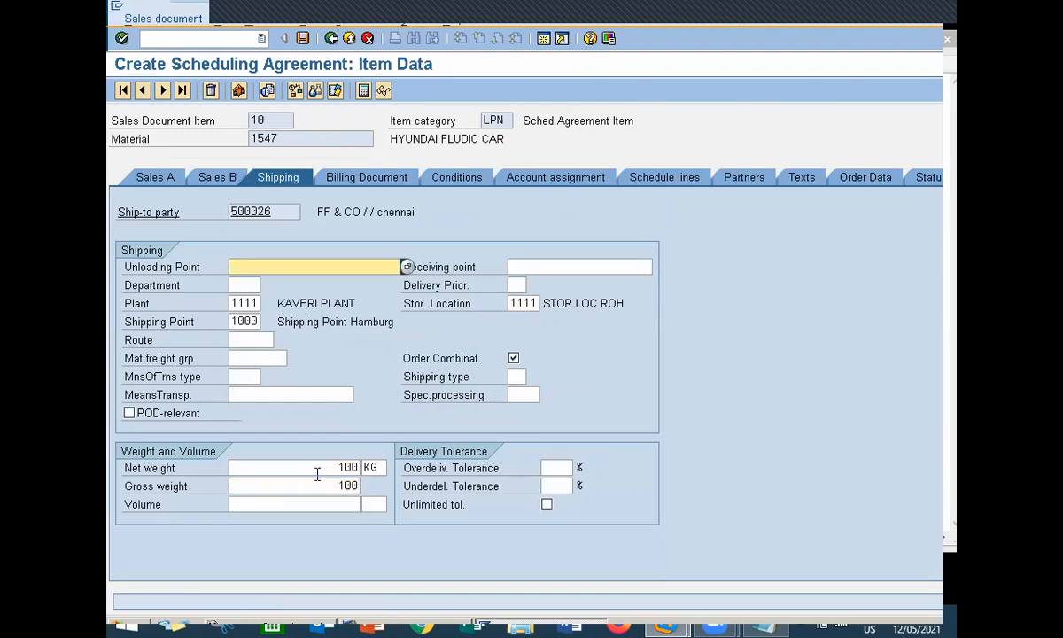
- Add a schedule line for item 10 dated 12.05.2021 with order, rounded and confirmed quantities of 5
{"action": "left_click", "coordinate": [660, 181]}
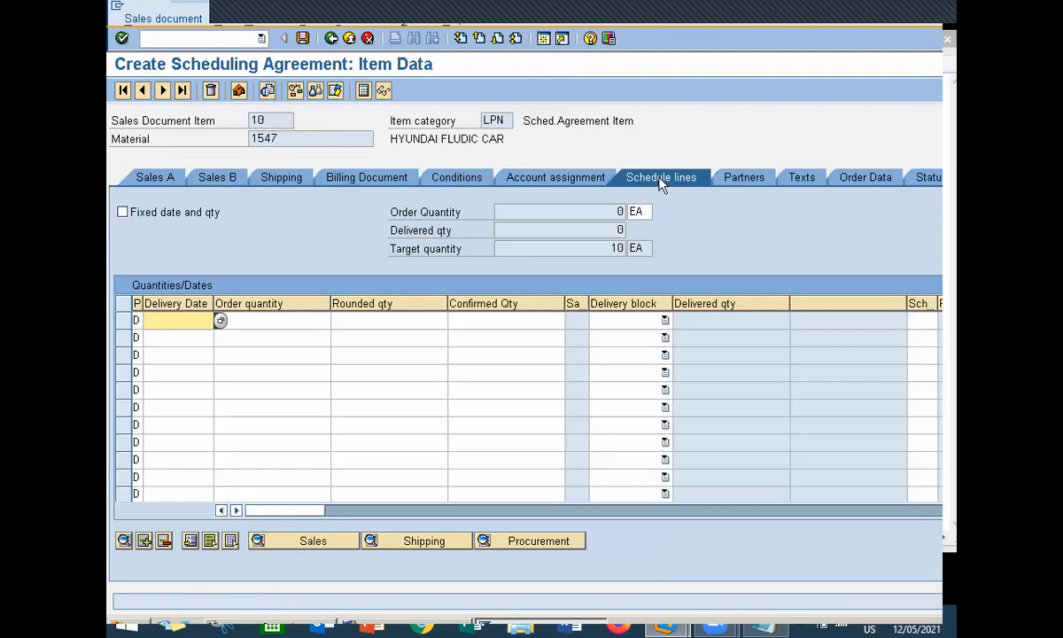
{"action": "left_click", "coordinate": [220, 321]}
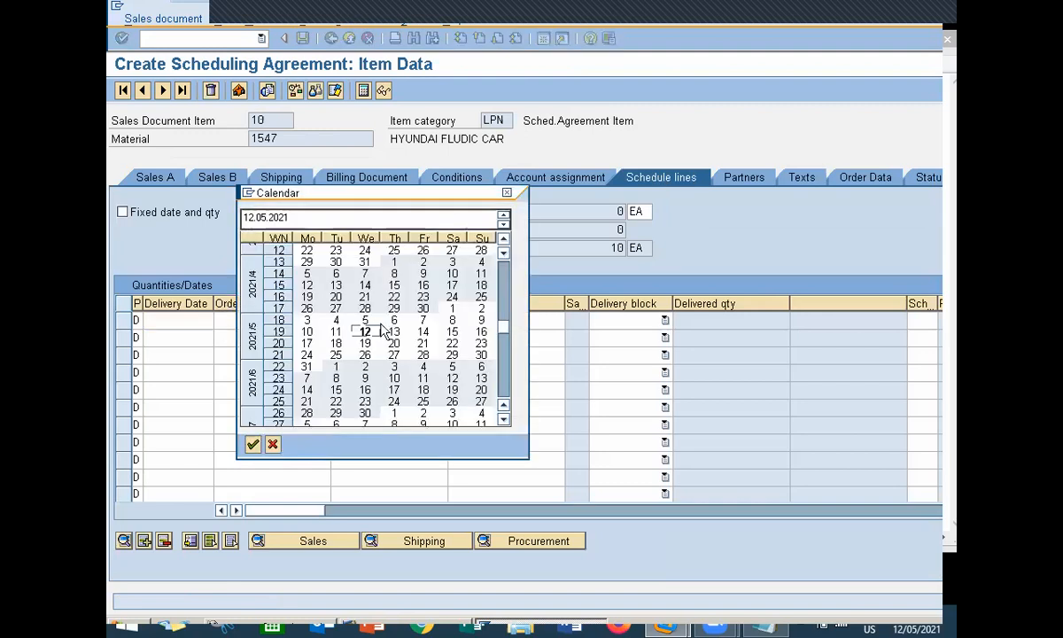
{"action": "double_click", "coordinate": [362, 331]}
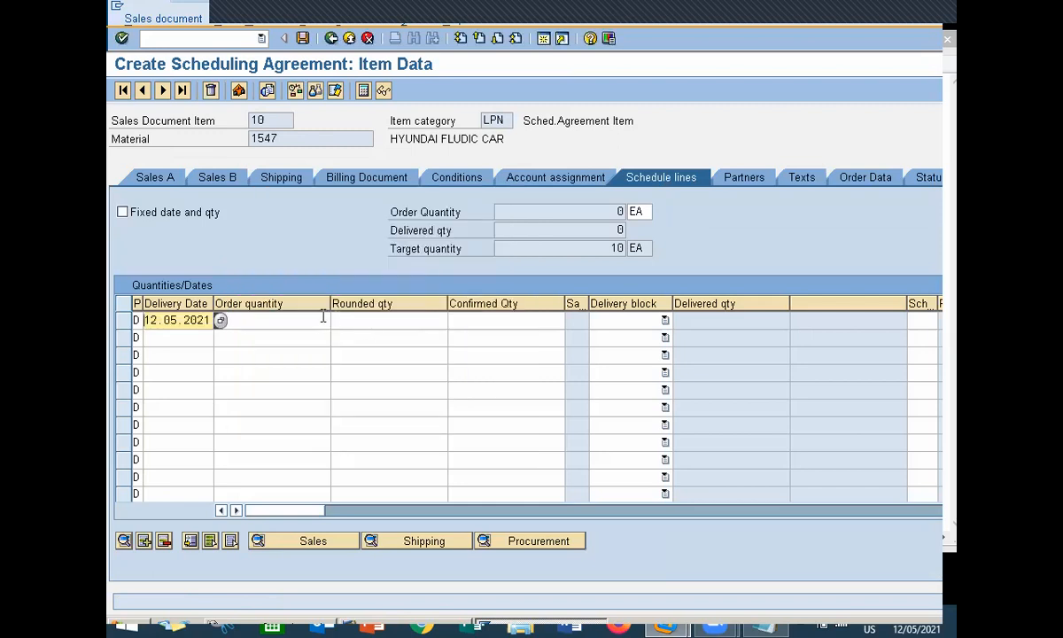
{"action": "left_click", "coordinate": [317, 320]}
{"action": "type", "text": "5"}
{"action": "key", "text": "Tab"}
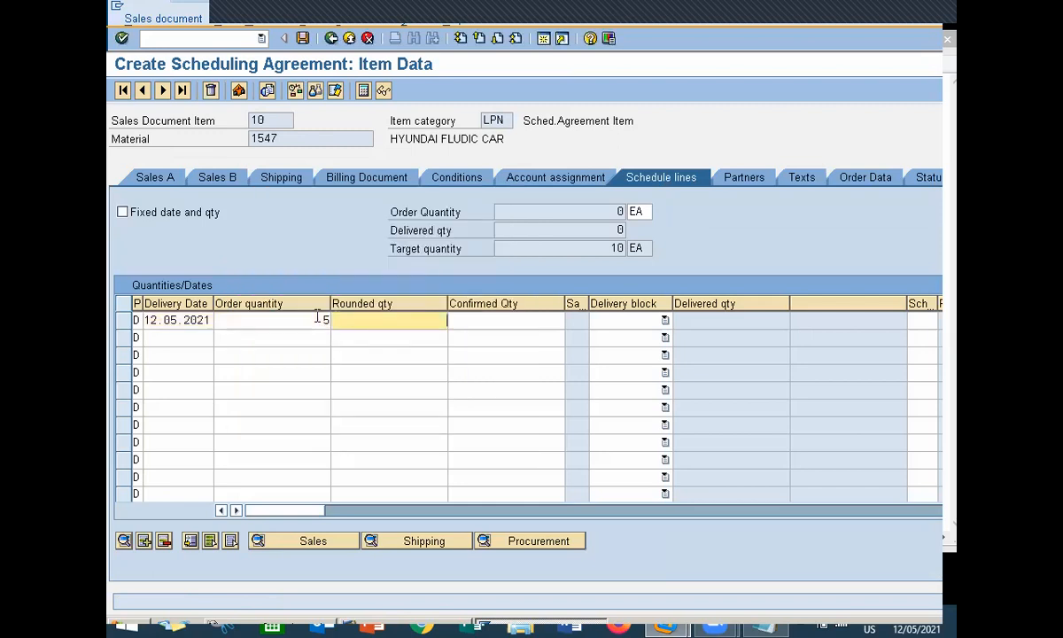
{"action": "type", "text": "5"}
{"action": "key", "text": "Tab"}
{"action": "type", "text": "5"}
{"action": "key", "text": "Return"}
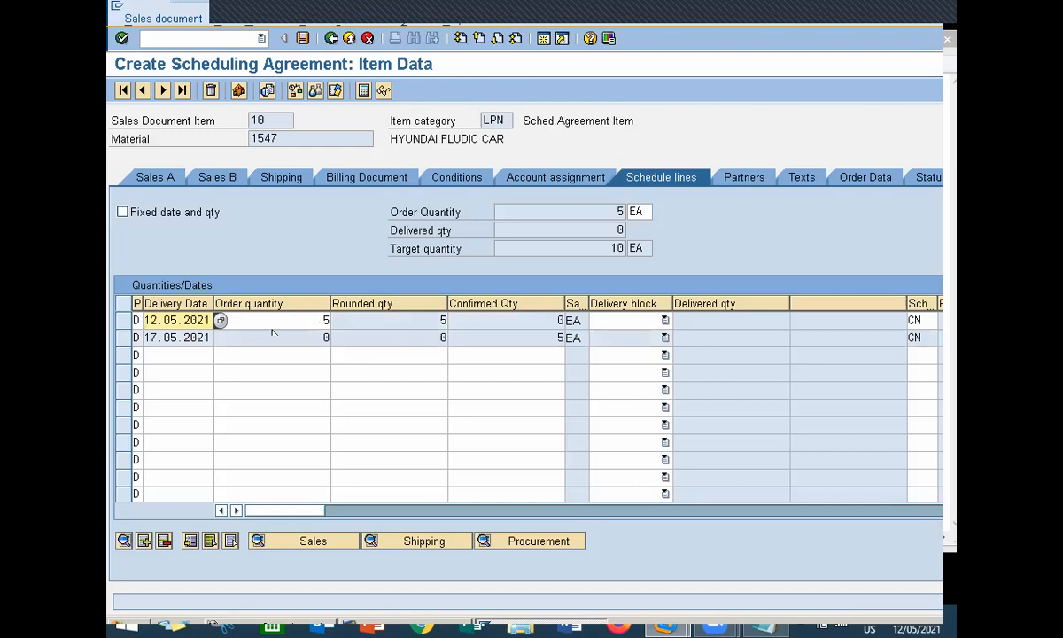
- Add another schedule line dated 17.05.2021 with order and rounded quantities of 5
{"action": "left_click", "coordinate": [182, 353]}
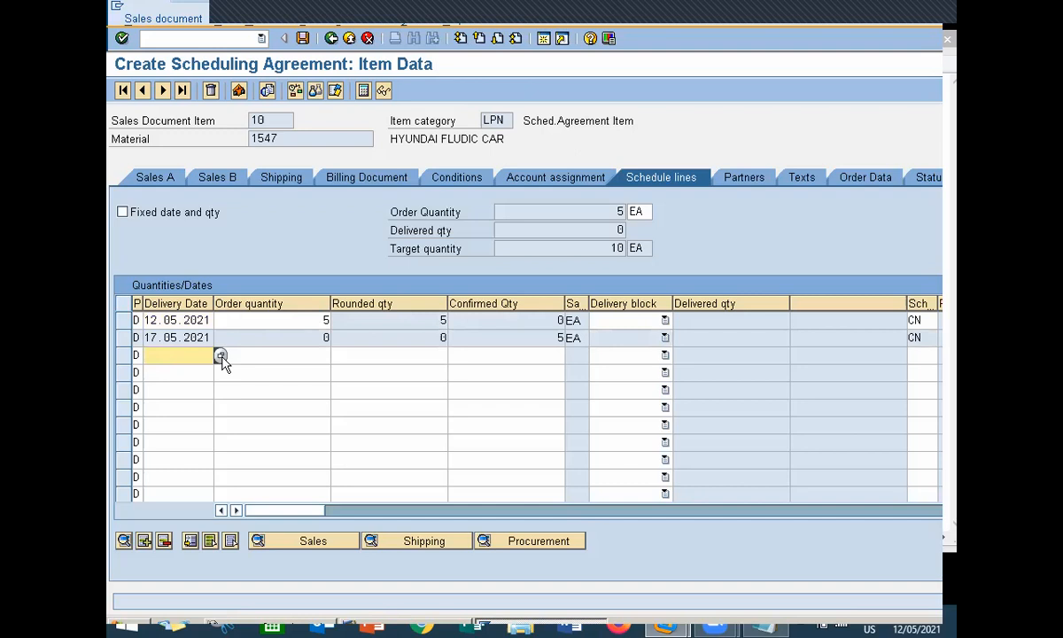
{"action": "left_click", "coordinate": [221, 355]}
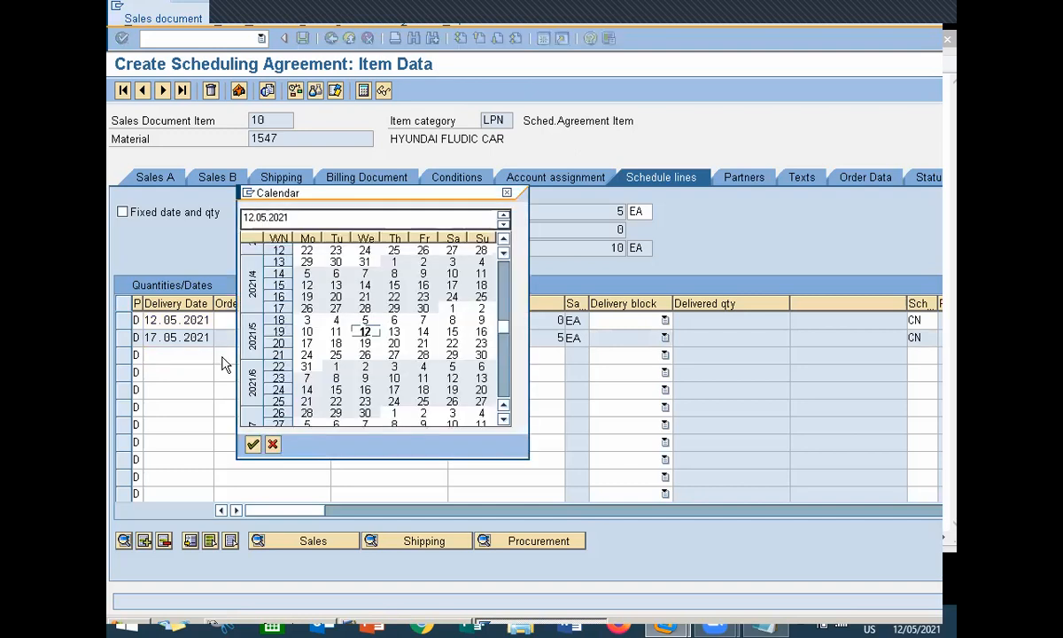
{"action": "double_click", "coordinate": [306, 343]}
{"action": "left_click", "coordinate": [306, 361]}
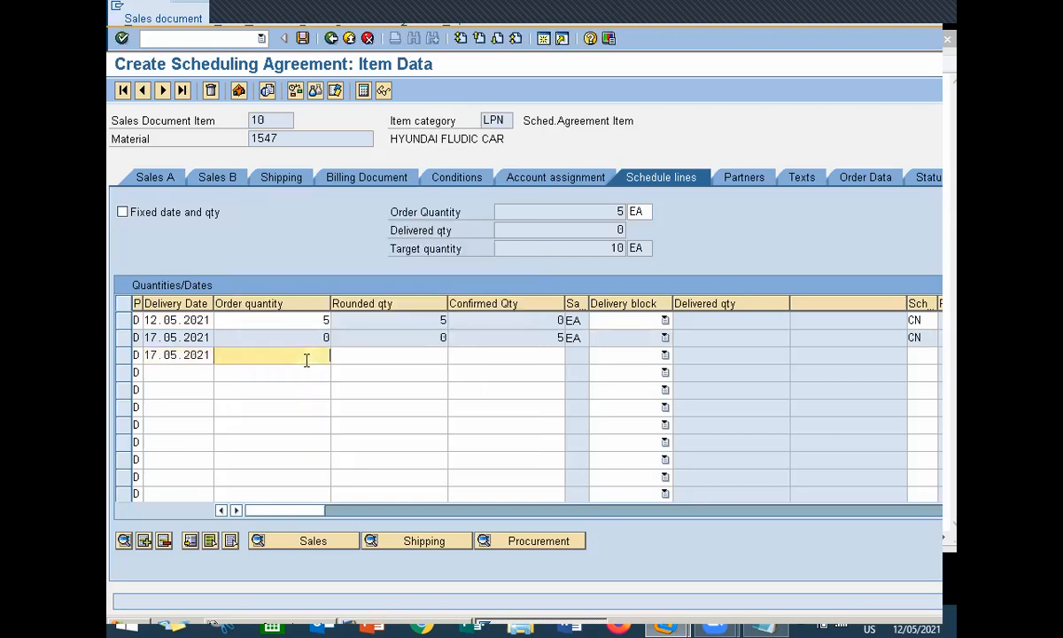
{"action": "type", "text": "5"}
{"action": "key", "text": "Tab"}
{"action": "type", "text": "5"}
{"action": "key", "text": "Tab"}
{"action": "key", "text": "Return"}
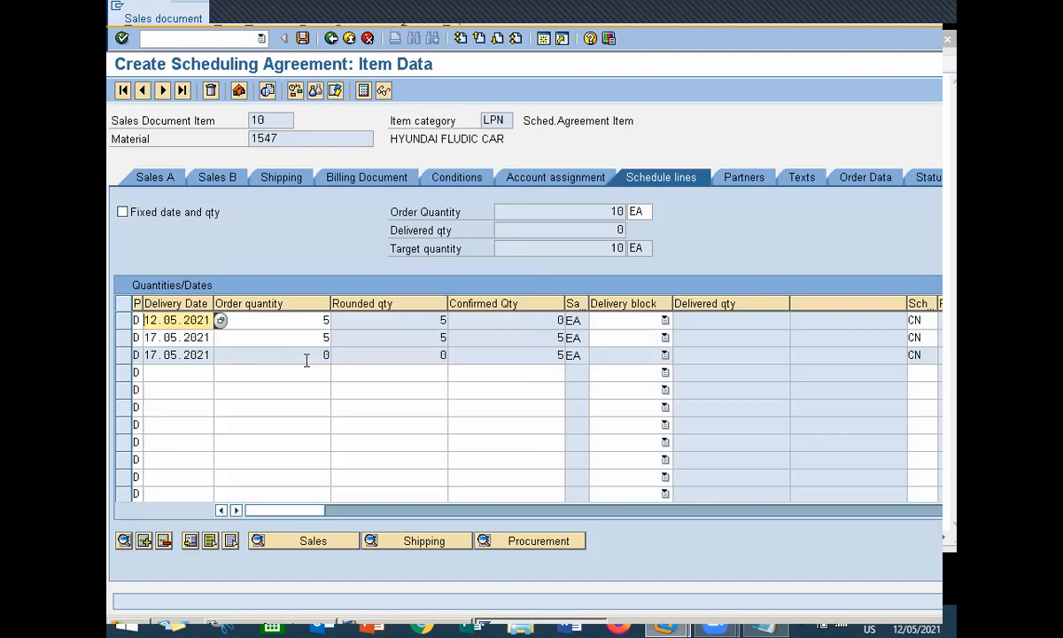
- Delete the 12.05.2021 schedule line and add one dated 19.05.2021 with order, rounded and confirmed quantities of 5
{"action": "left_click", "coordinate": [119, 320]}
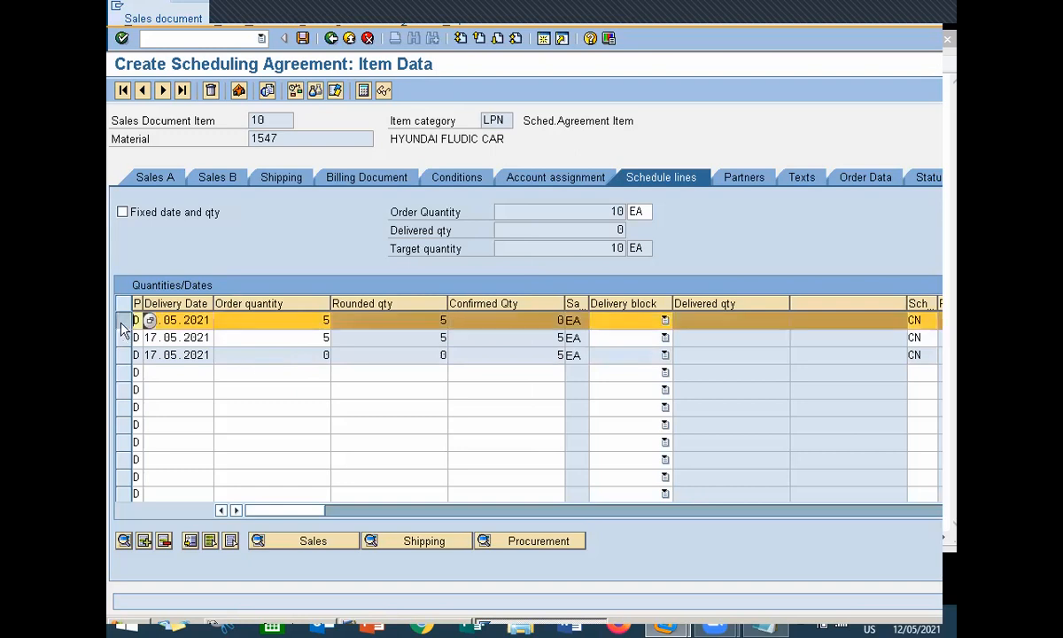
{"action": "left_click", "coordinate": [164, 541]}
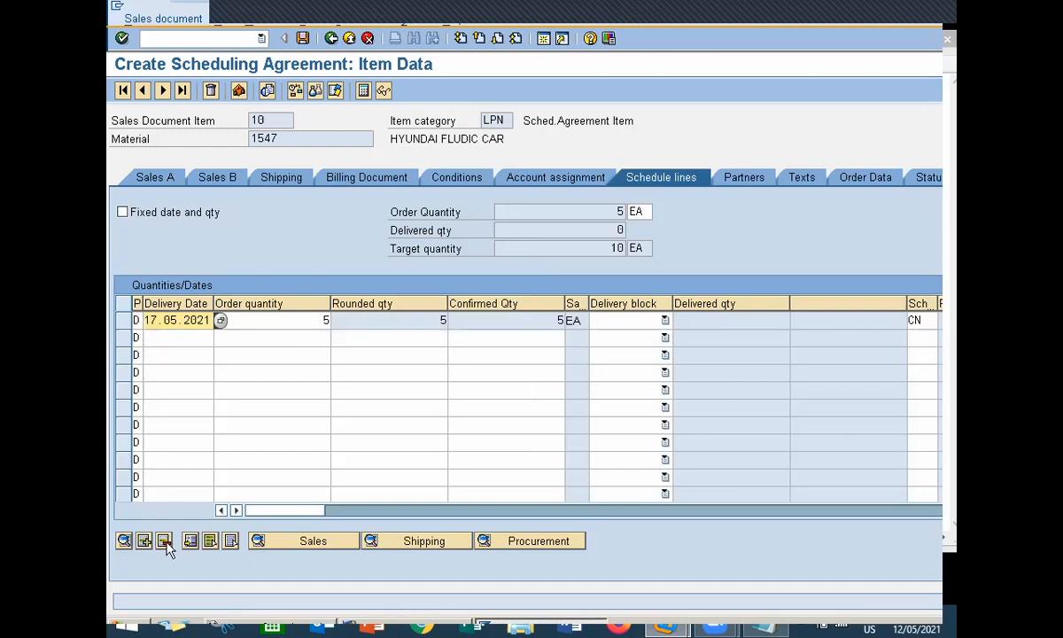
{"action": "left_click", "coordinate": [186, 337]}
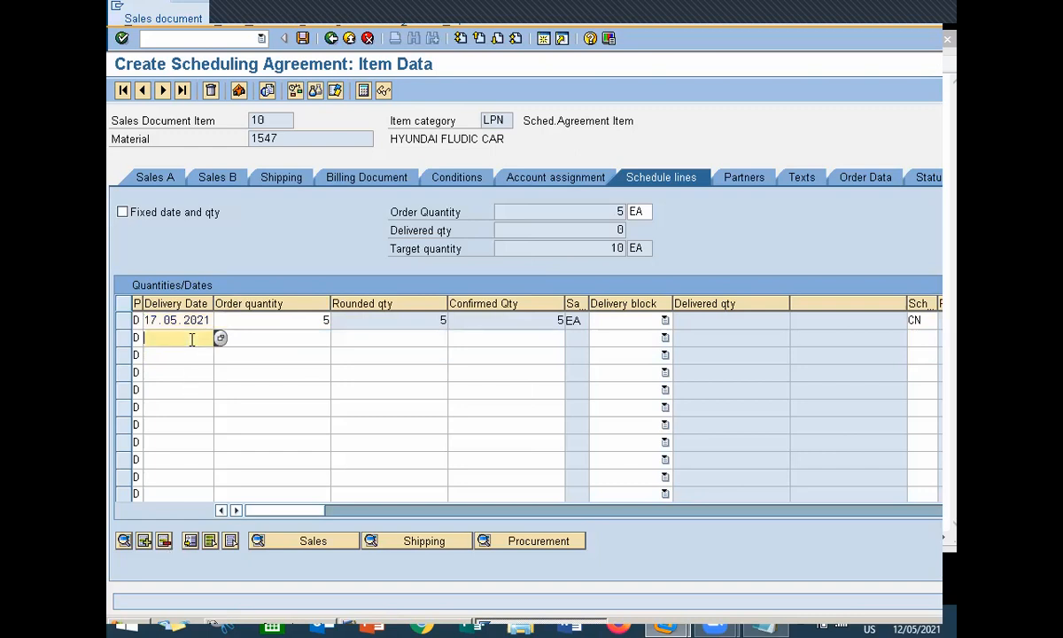
{"action": "left_click", "coordinate": [220, 337]}
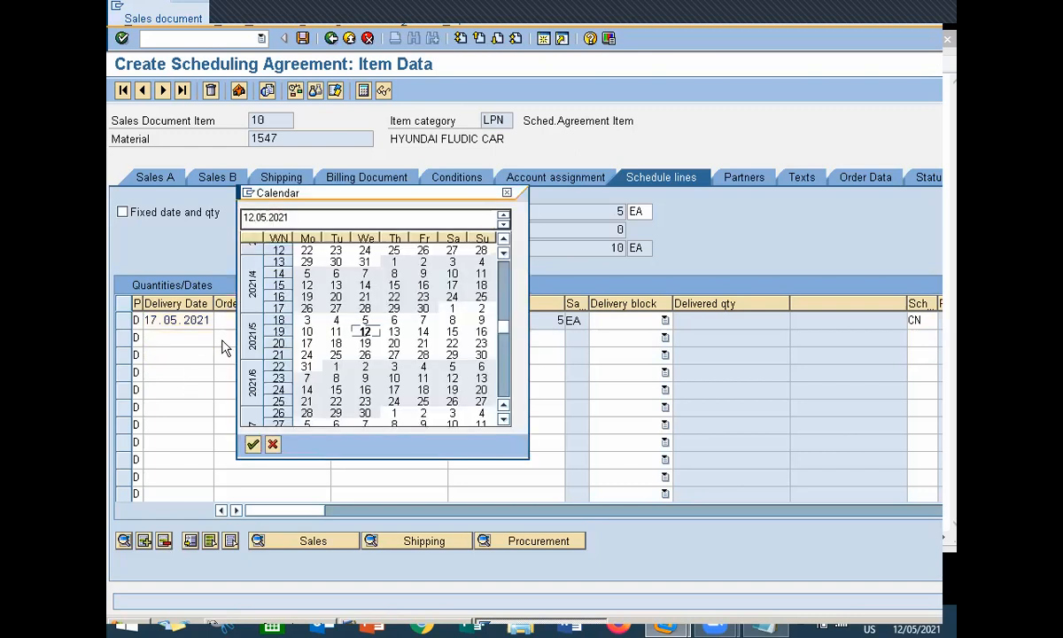
{"action": "double_click", "coordinate": [365, 343]}
{"action": "left_click", "coordinate": [312, 339]}
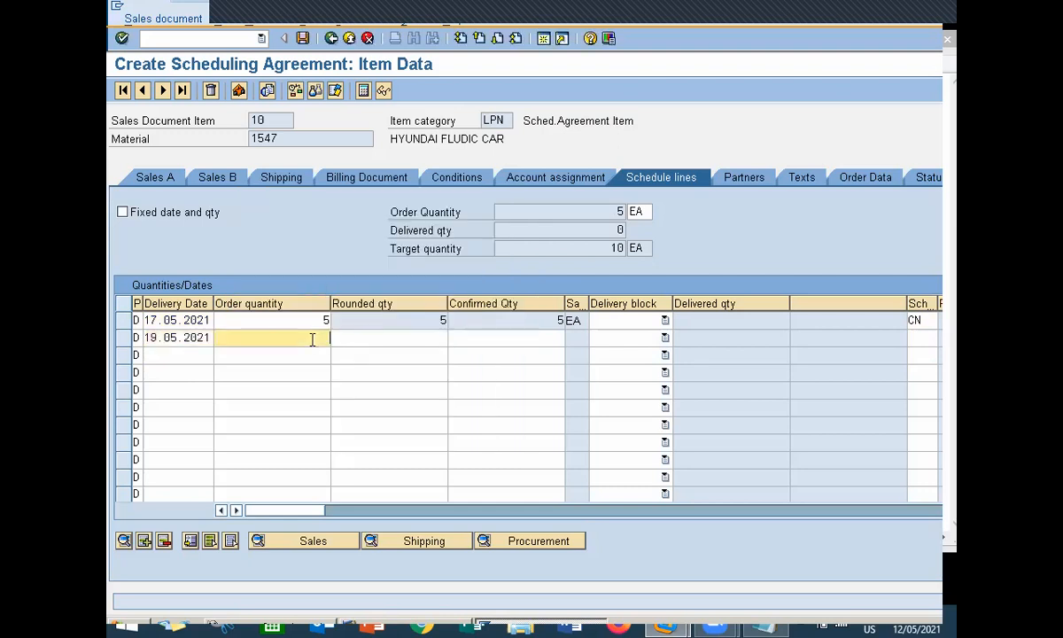
{"action": "type", "text": "5"}
{"action": "key", "text": "Tab"}
{"action": "type", "text": "5"}
{"action": "key", "text": "Tab"}
{"action": "type", "text": "5"}
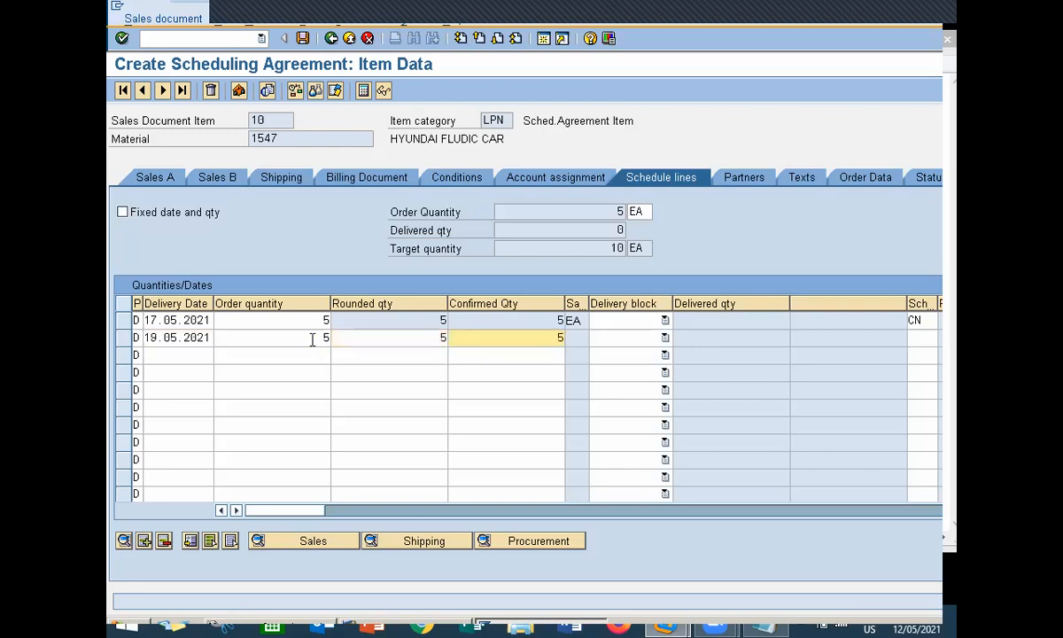
{"action": "key", "text": "Return"}
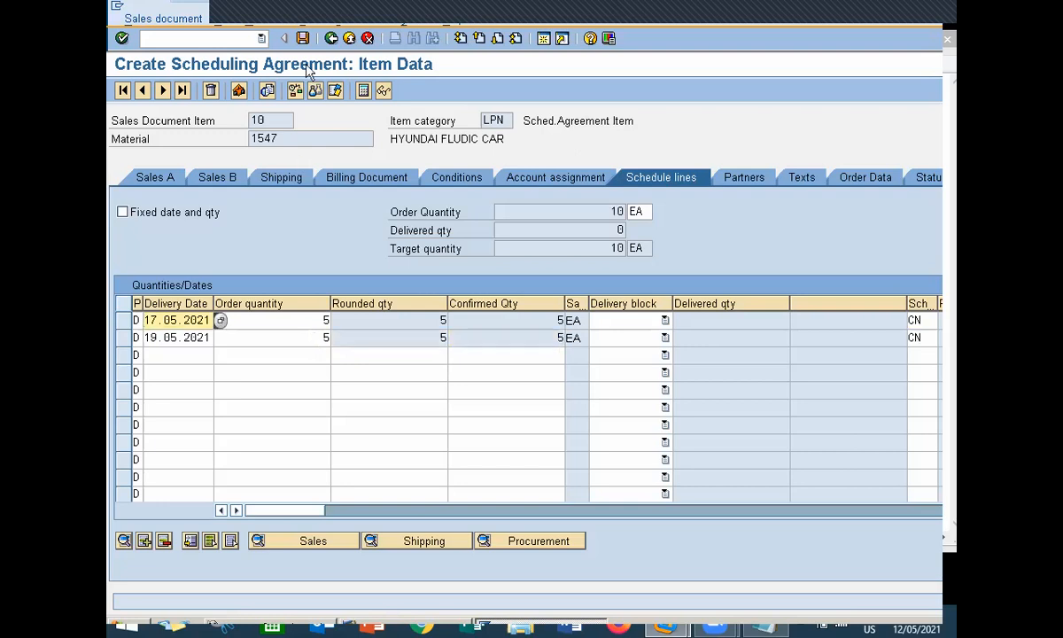
- Try to save the agreement, cancel the incomplete-document prompt, and set item 10's net and gross weights back to 100 KG
{"action": "left_click", "coordinate": [302, 38]}
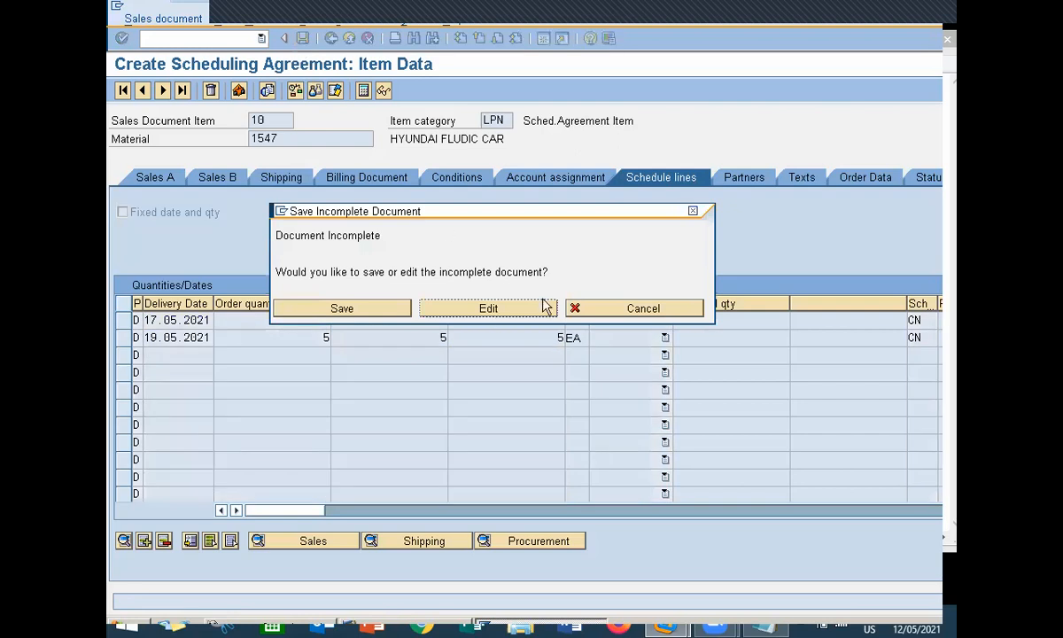
{"action": "left_click", "coordinate": [602, 315]}
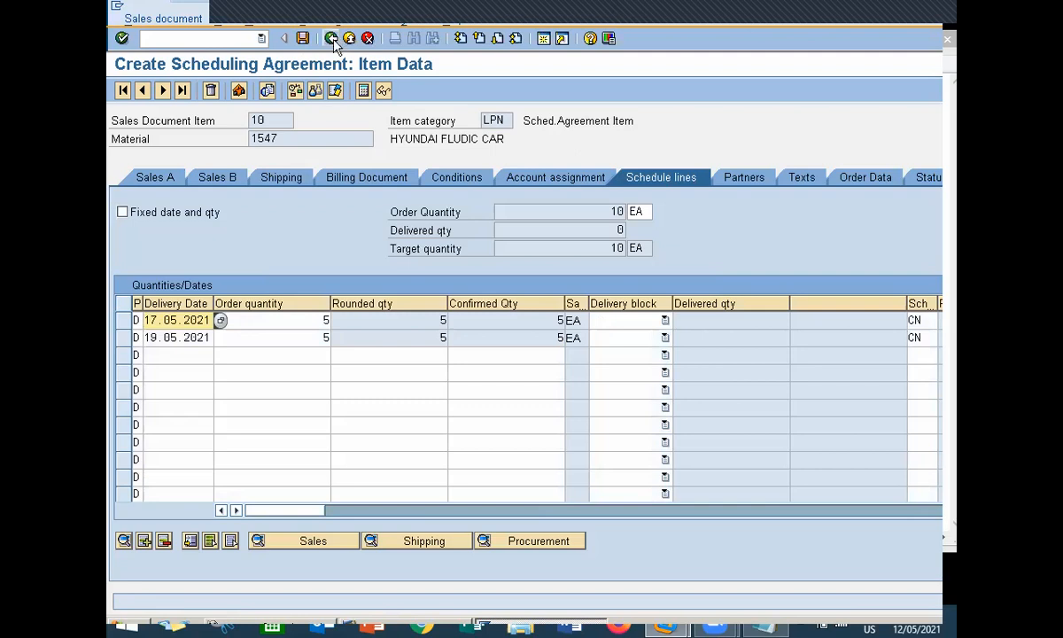
{"action": "left_click", "coordinate": [295, 177]}
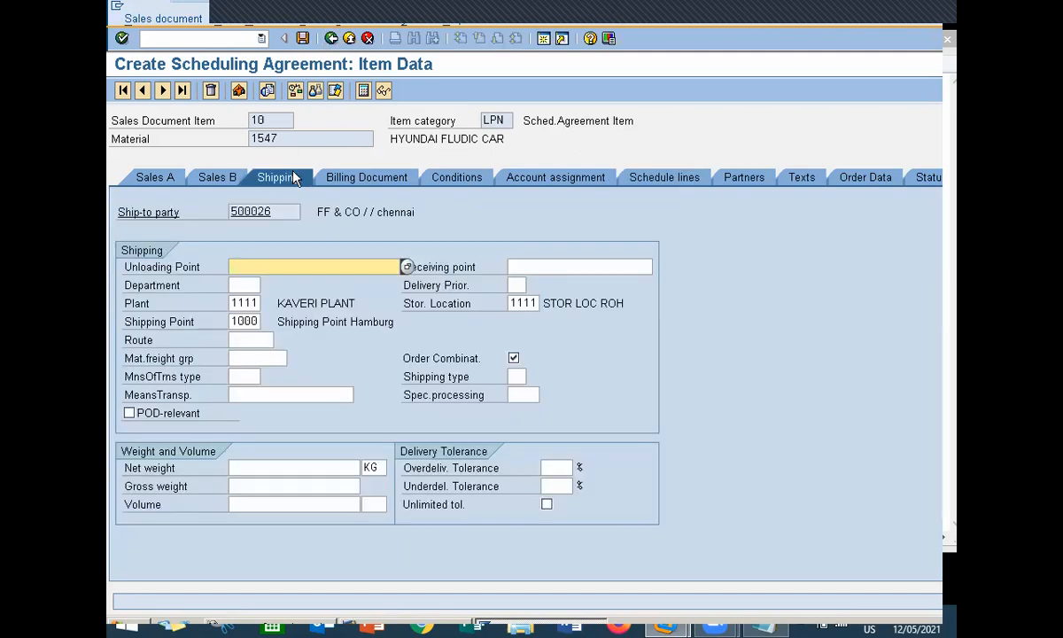
{"action": "left_click", "coordinate": [322, 467]}
{"action": "type", "text": "100"}
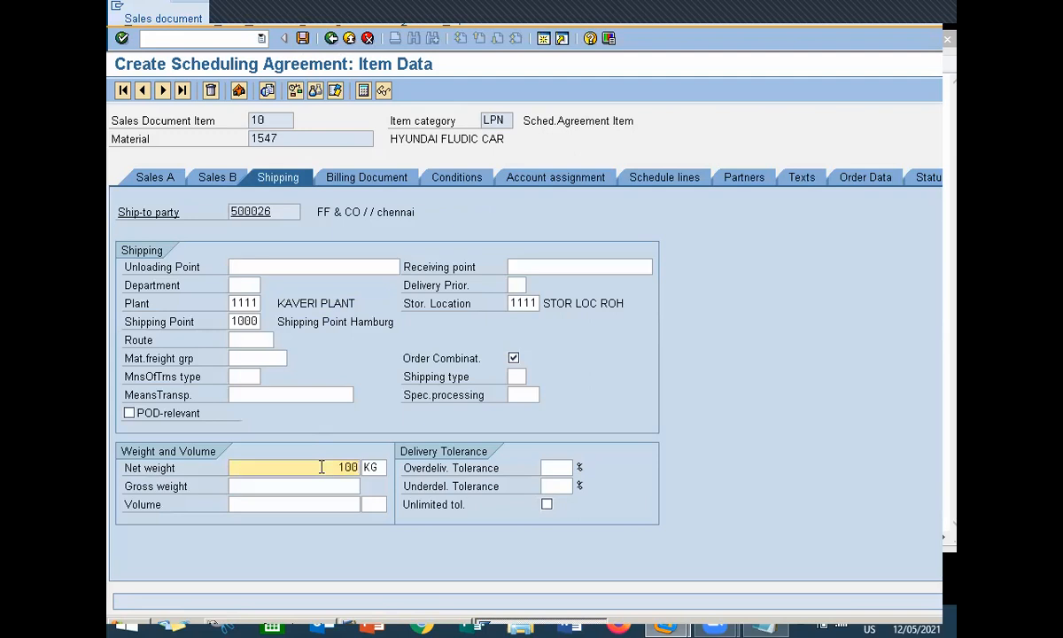
{"action": "key", "text": "Tab"}
{"action": "type", "text": "100"}
{"action": "key", "text": "Return"}
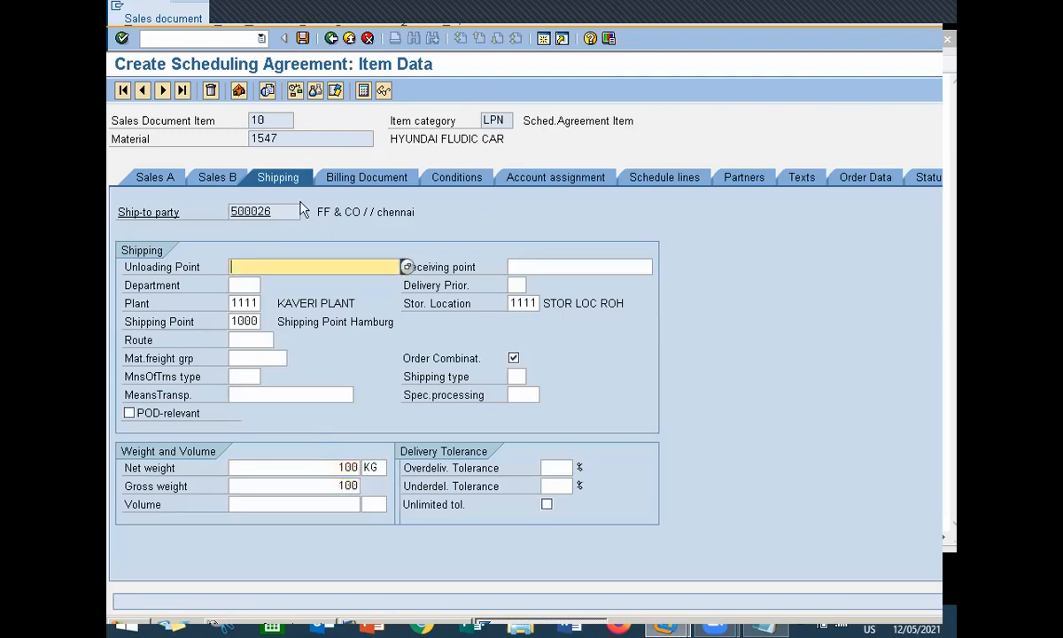
- Set the scheduling agreement's payment terms to 0001 and its incoterms to CFR with location CFR
{"action": "left_click", "coordinate": [331, 40]}
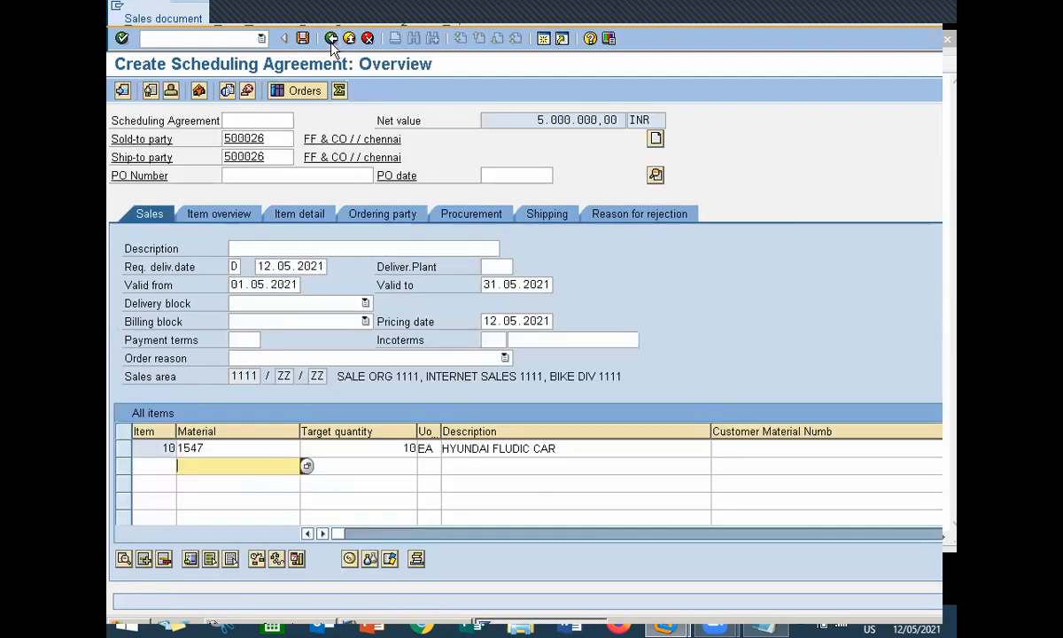
{"action": "left_click", "coordinate": [245, 340]}
{"action": "key", "text": "Tab"}
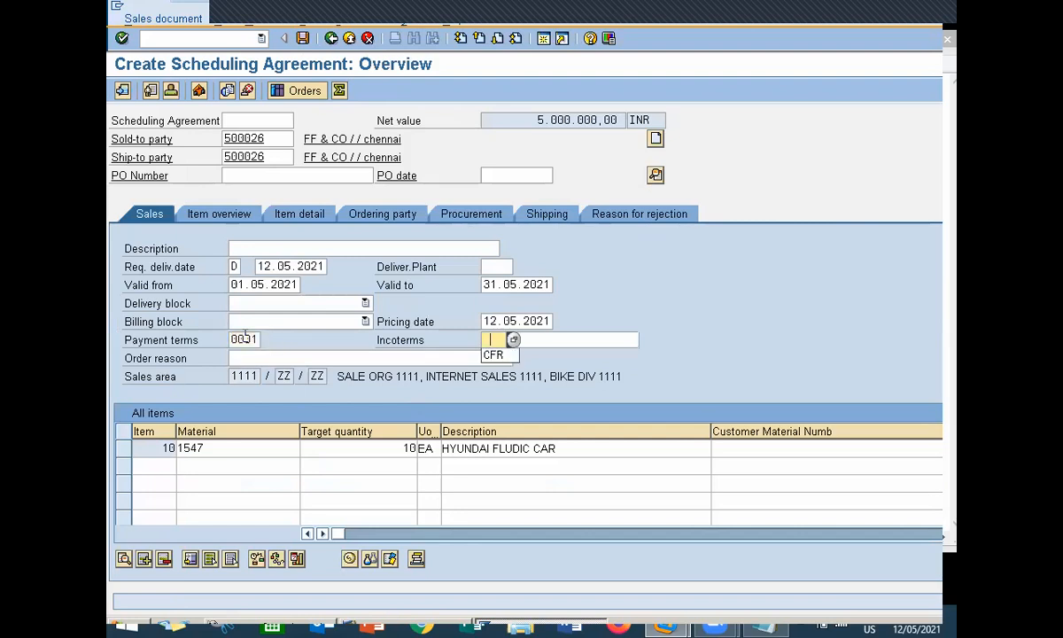
{"action": "key", "text": "Down"}
{"action": "key", "text": "Tab"}
{"action": "key", "text": "Down"}
{"action": "key", "text": "Return"}
{"action": "key", "text": "Return"}
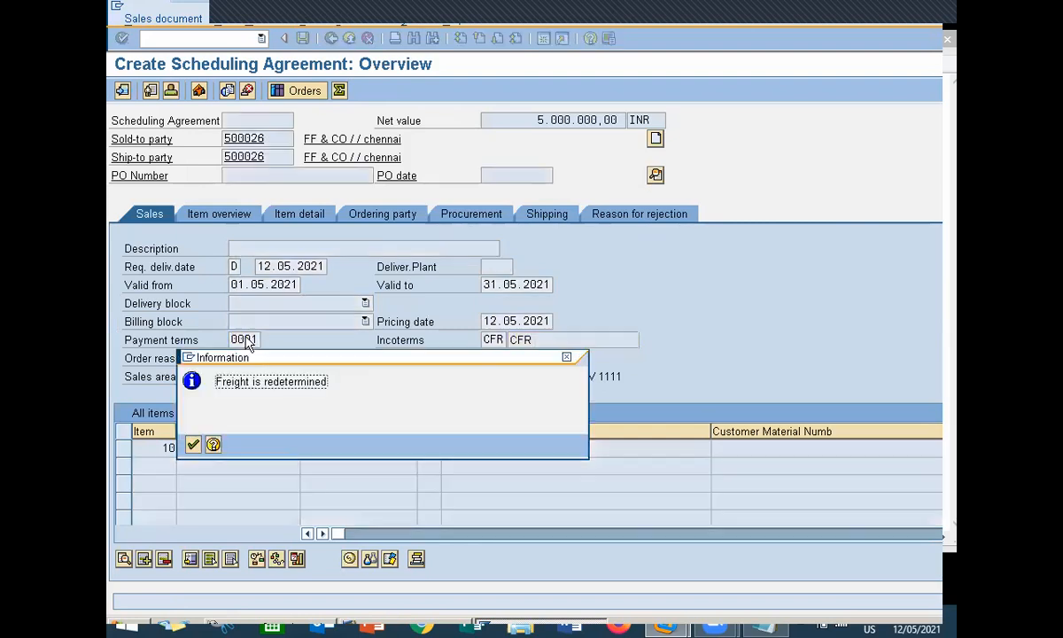
{"action": "key", "text": "Return"}
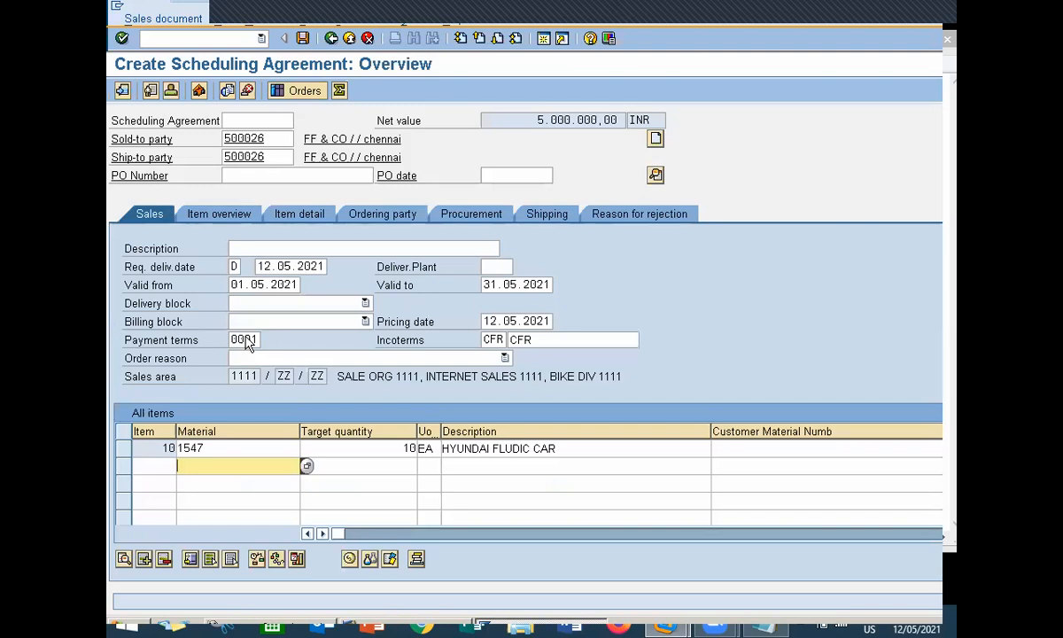
- Try to save the agreement, check the incompletion log for missing data, and return to the overview
{"action": "key", "text": "ctrl+s"}
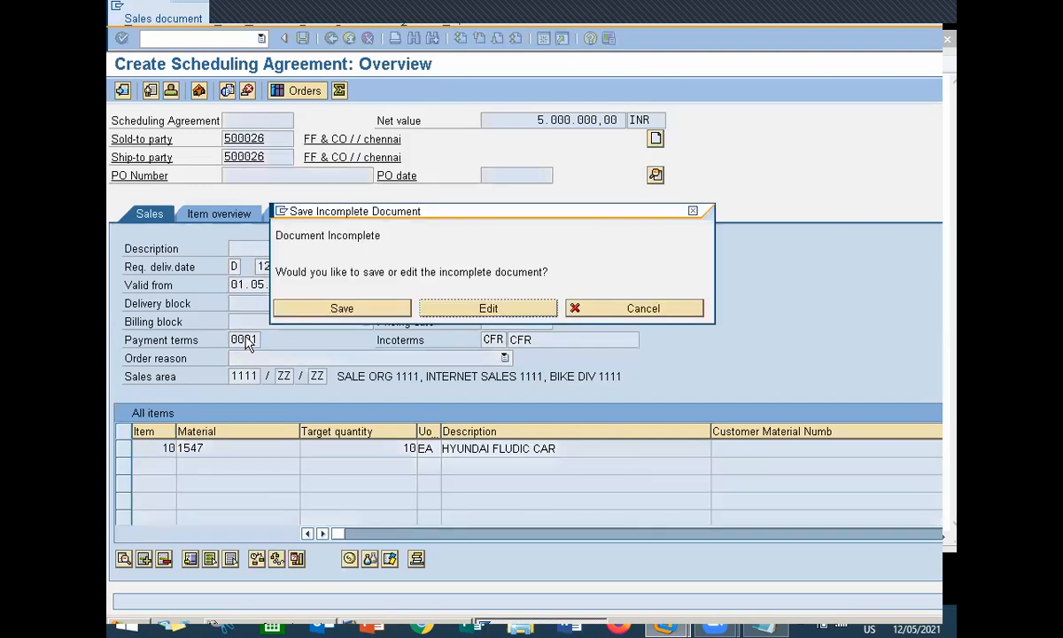
{"action": "left_click", "coordinate": [468, 316]}
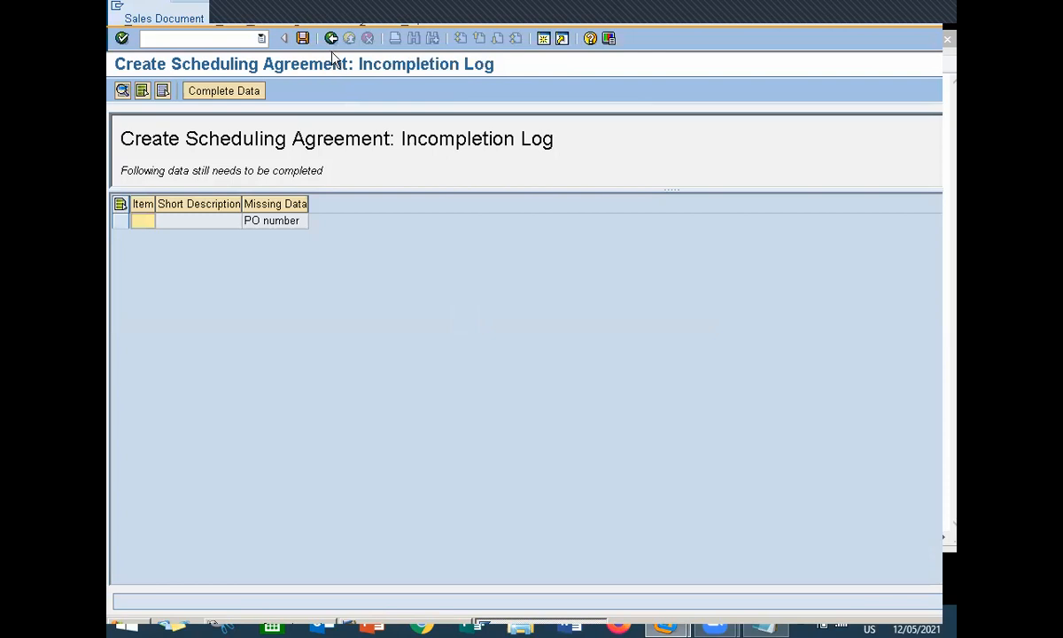
{"action": "left_click", "coordinate": [332, 38]}
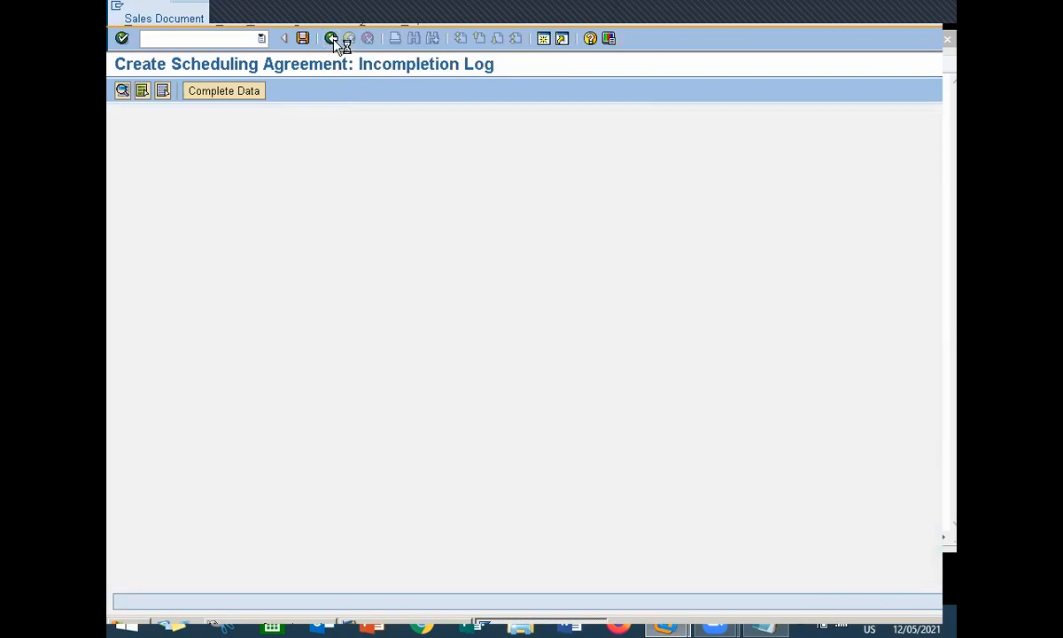
{"action": "left_click", "coordinate": [337, 39]}
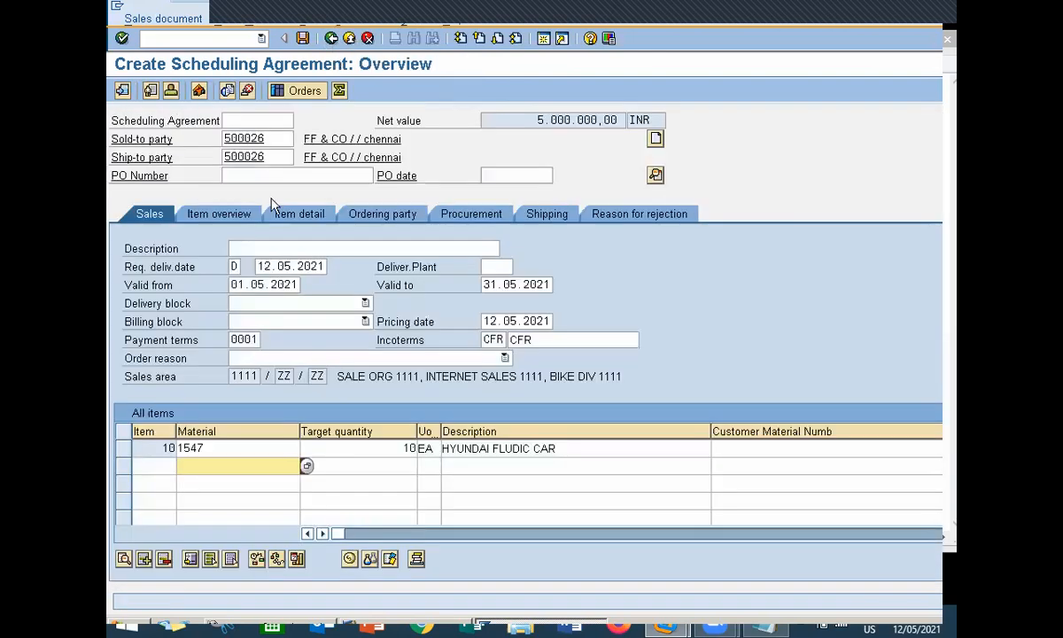
- Enter the purchase order number and a PO date of 01.05.2021, and save the scheduling agreement
{"action": "left_click", "coordinate": [295, 175]}
{"action": "type", "text": "2525"}
{"action": "key", "text": "Tab"}
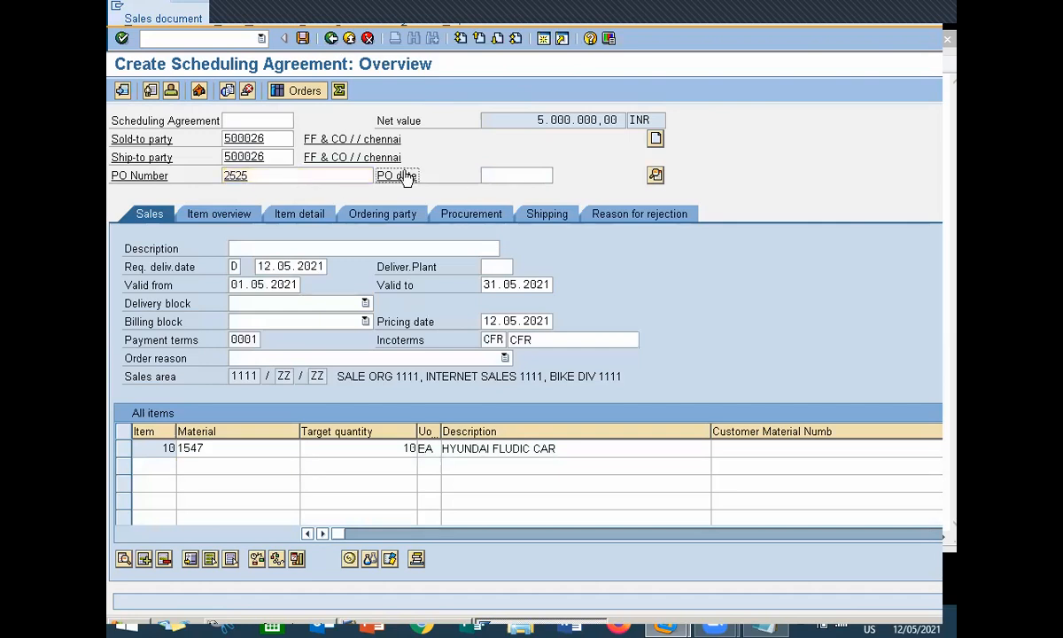
{"action": "left_click", "coordinate": [492, 174]}
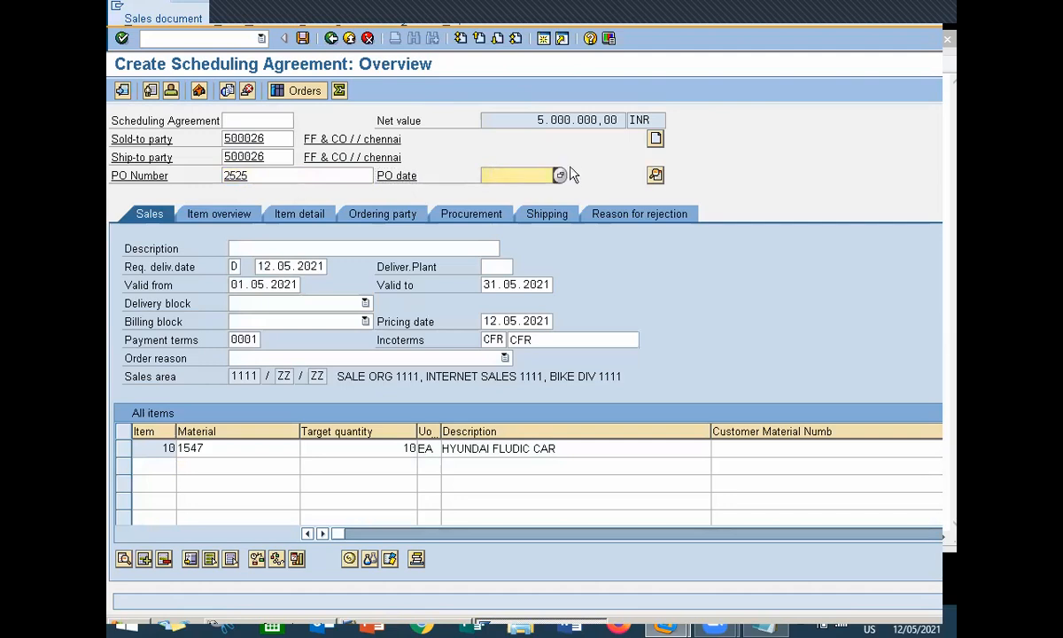
{"action": "left_click", "coordinate": [559, 175]}
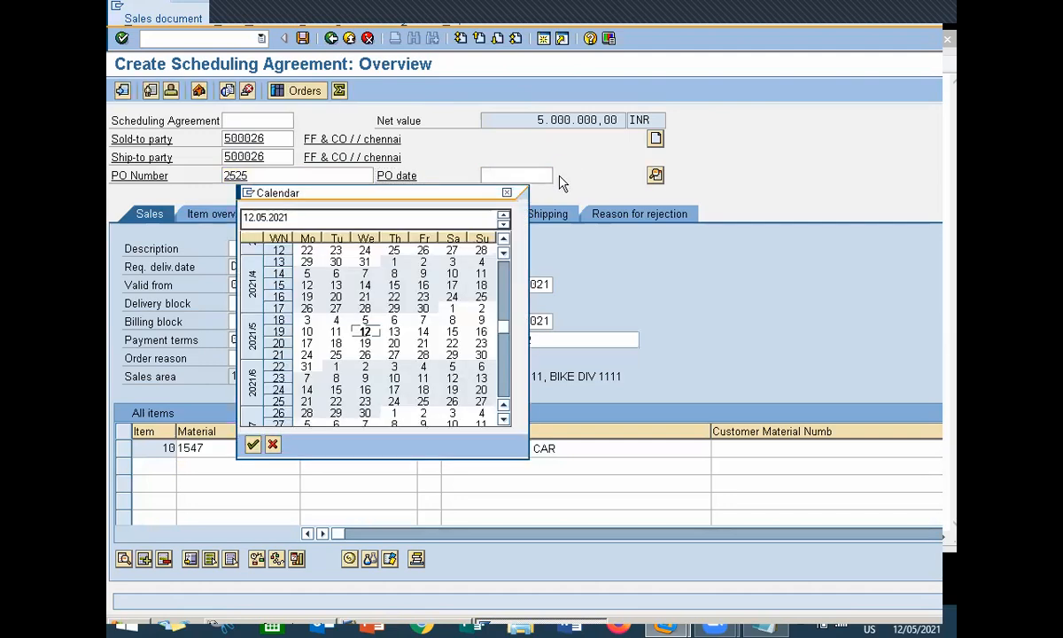
{"action": "double_click", "coordinate": [453, 310]}
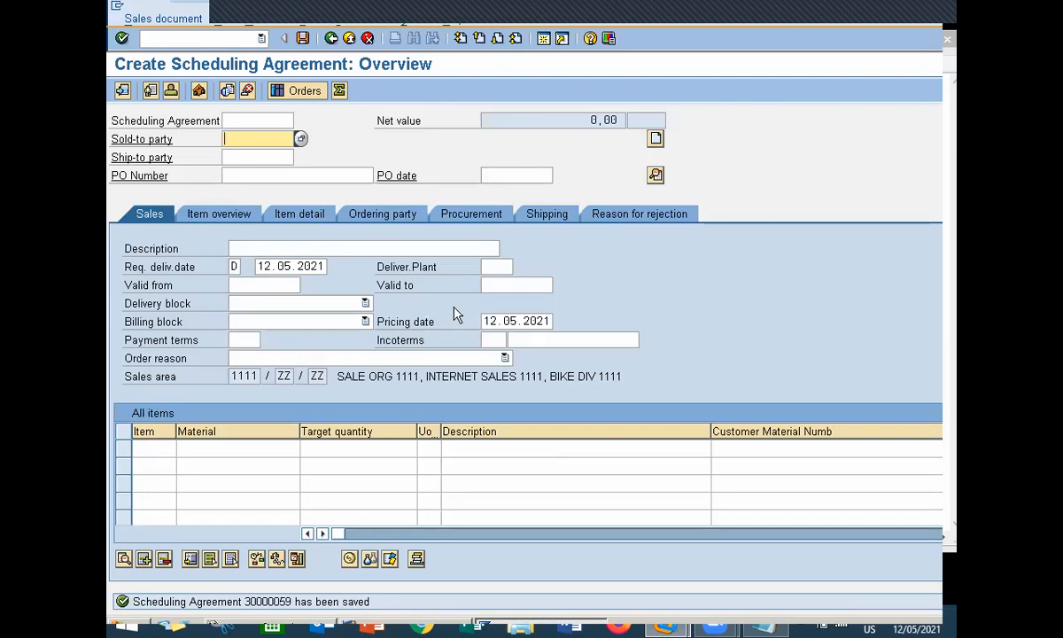
- Start an outbound delivery with VL01N for the saved scheduling agreement, using selection date 17.05.2021
{"action": "left_click", "coordinate": [349, 39]}
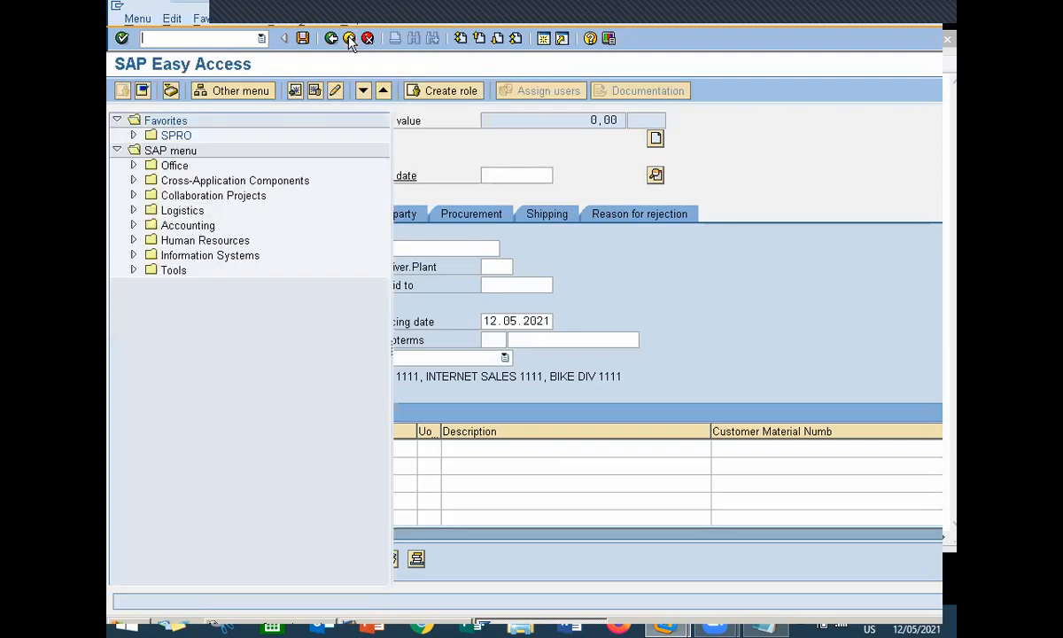
{"action": "type", "text": "VL01N"}
{"action": "key", "text": "Return"}
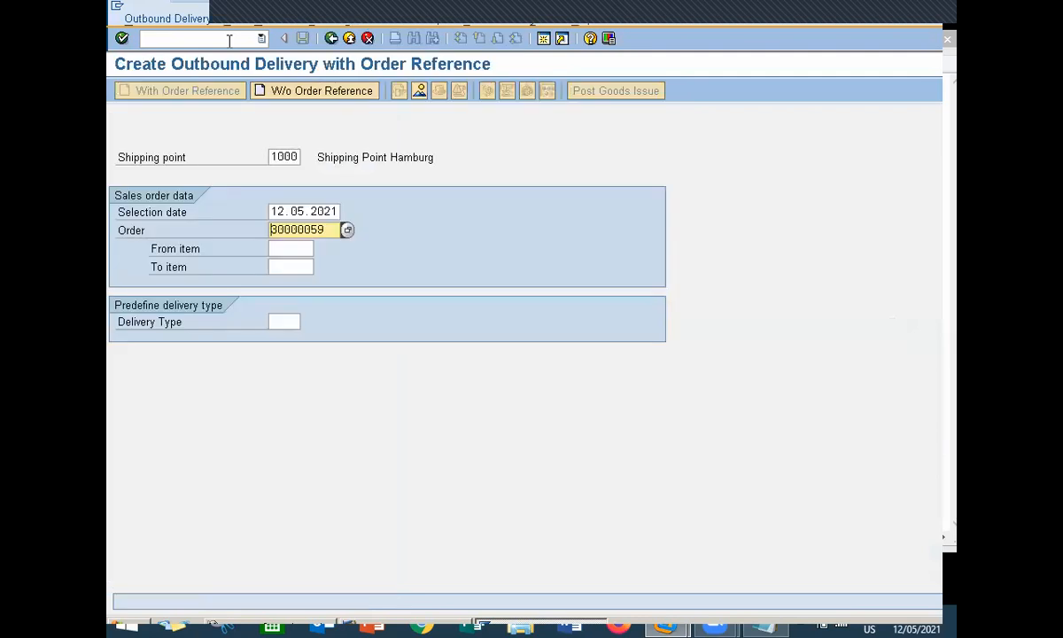
{"action": "key", "text": "Up"}
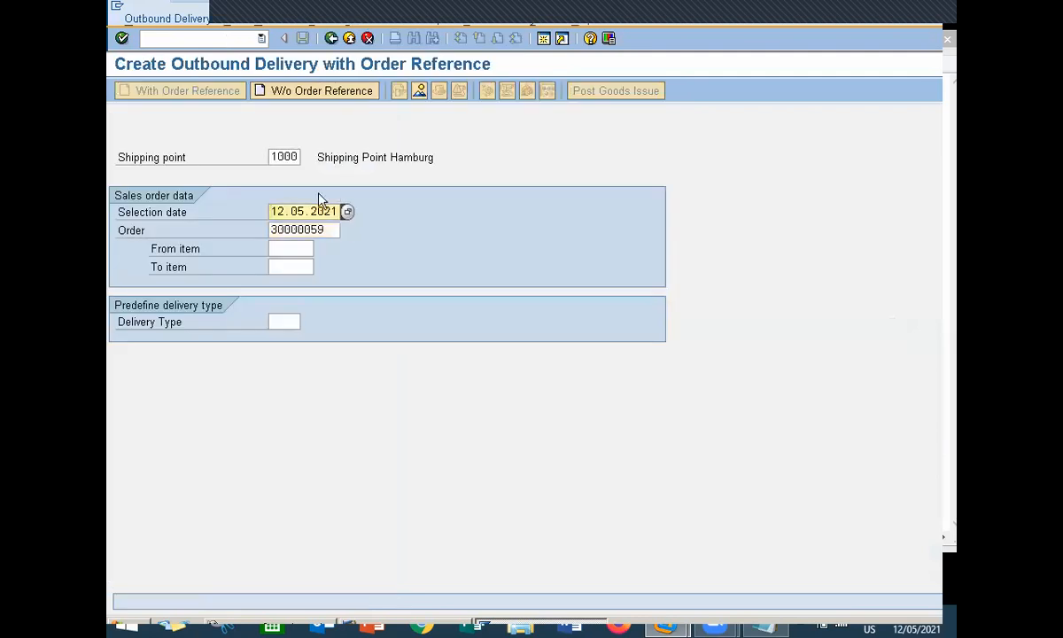
{"action": "left_click", "coordinate": [346, 214]}
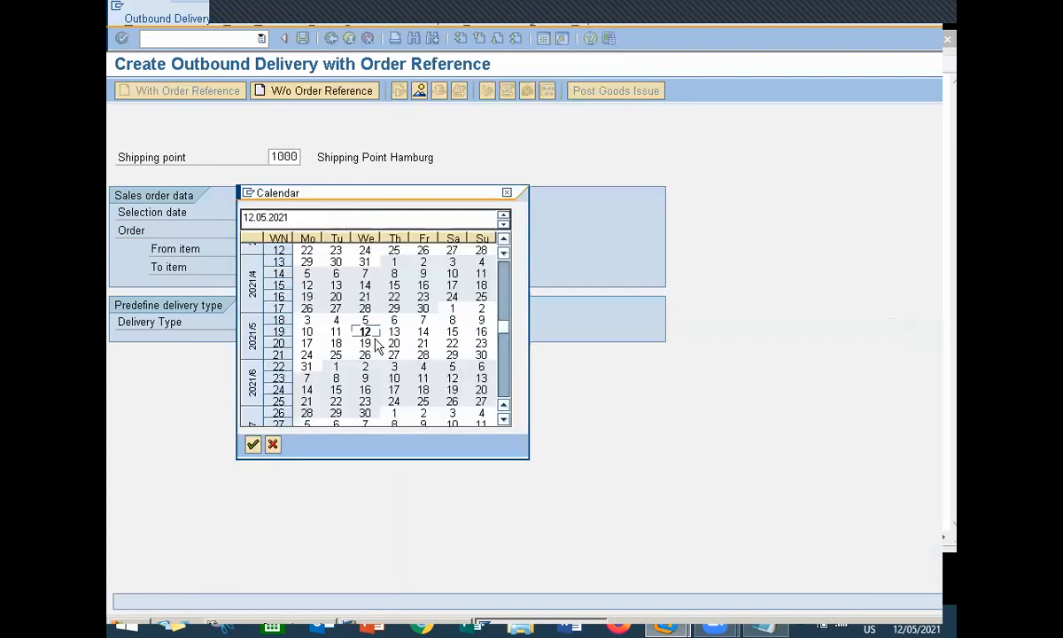
{"action": "double_click", "coordinate": [306, 343]}
{"action": "key", "text": "Return"}
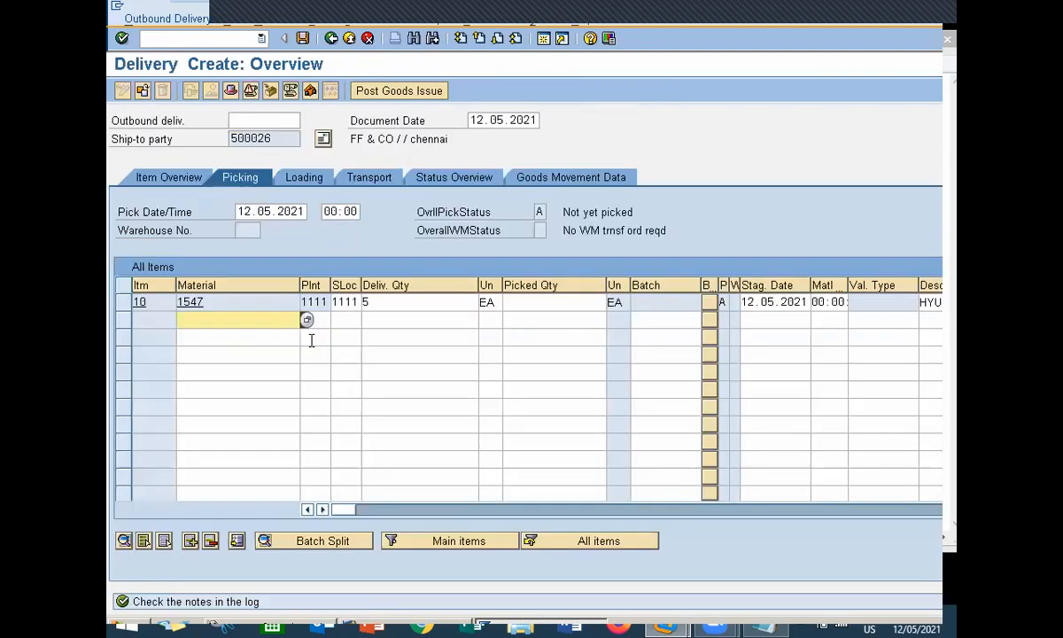
- Enter a picked quantity of 5 for delivery item 10 and post the goods issue
{"action": "left_click", "coordinate": [535, 302]}
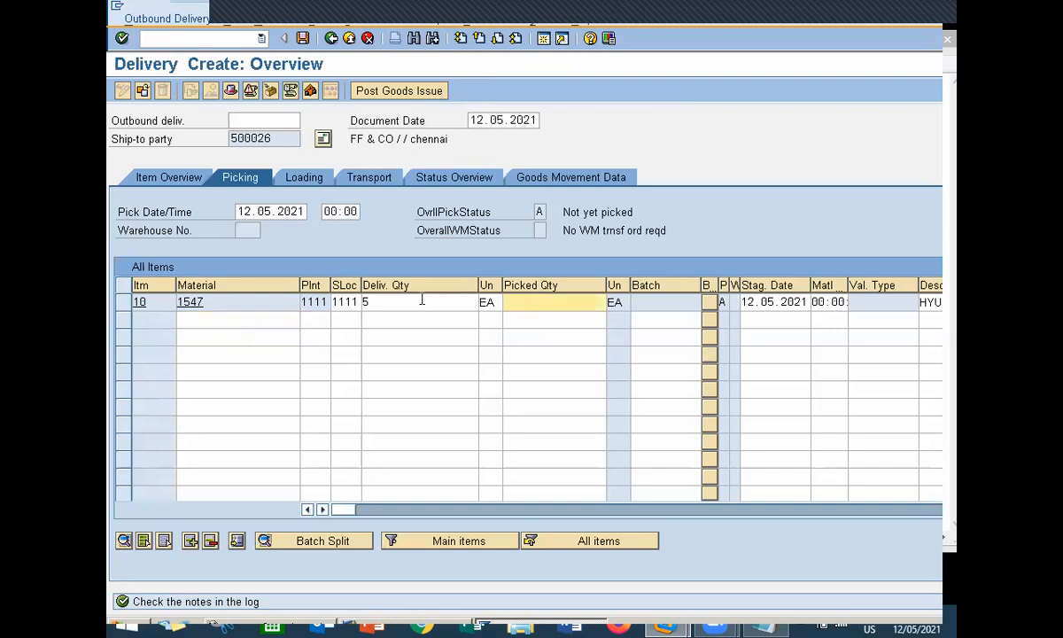
{"action": "left_click", "coordinate": [365, 302]}
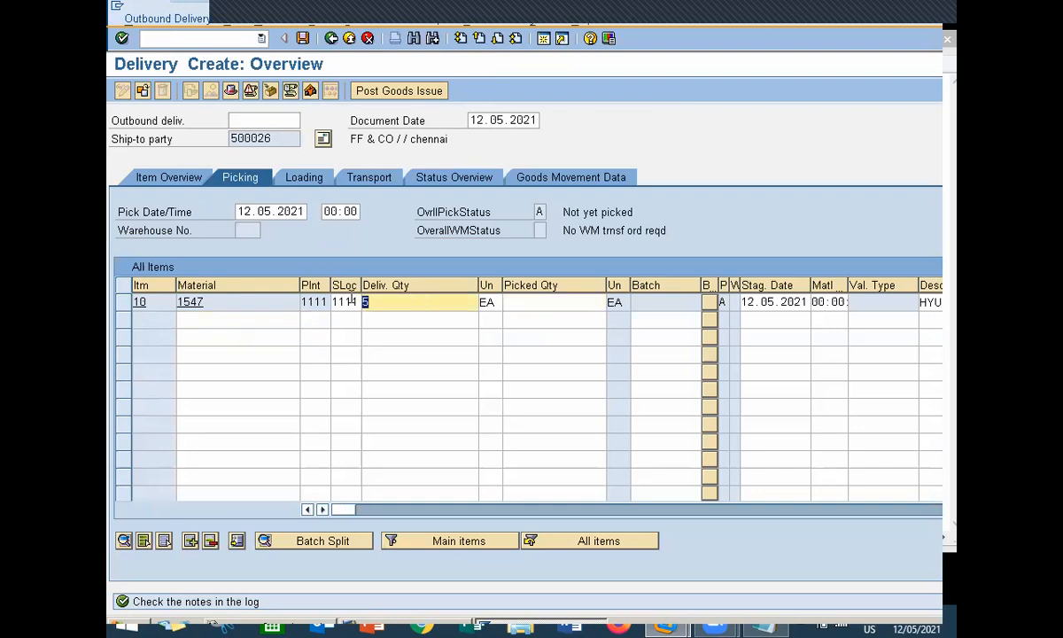
{"action": "left_click", "coordinate": [549, 304]}
{"action": "type", "text": "5"}
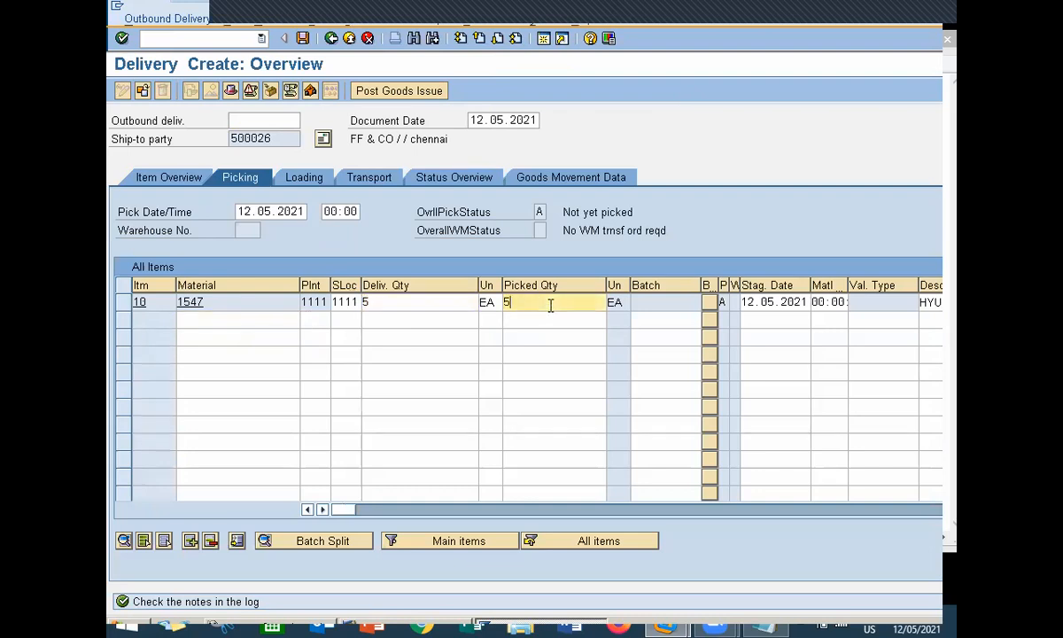
{"action": "key", "text": "Return"}
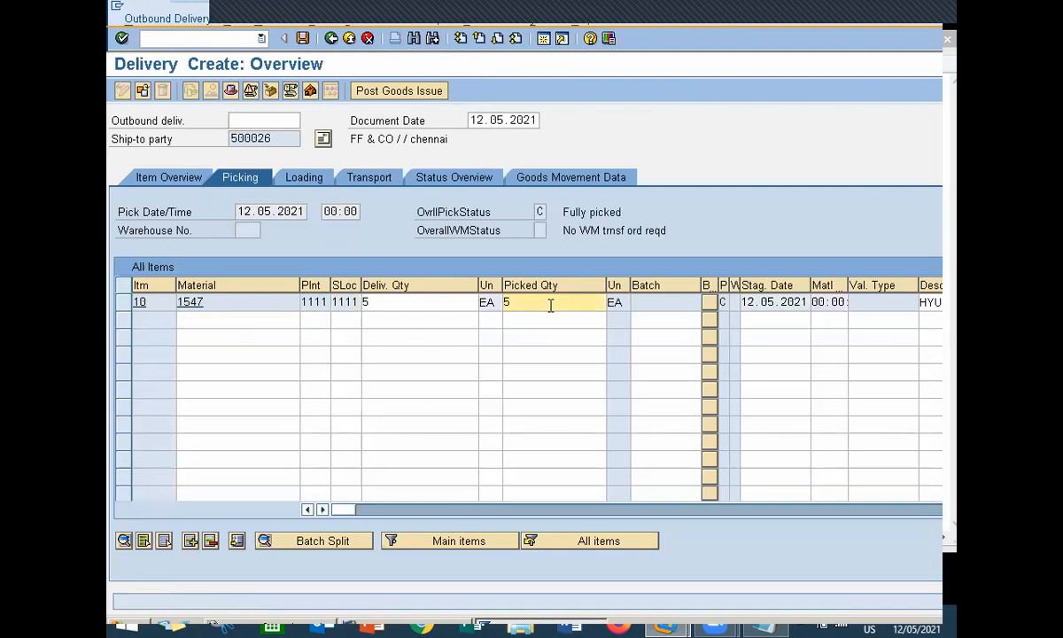
{"action": "left_click", "coordinate": [411, 92]}
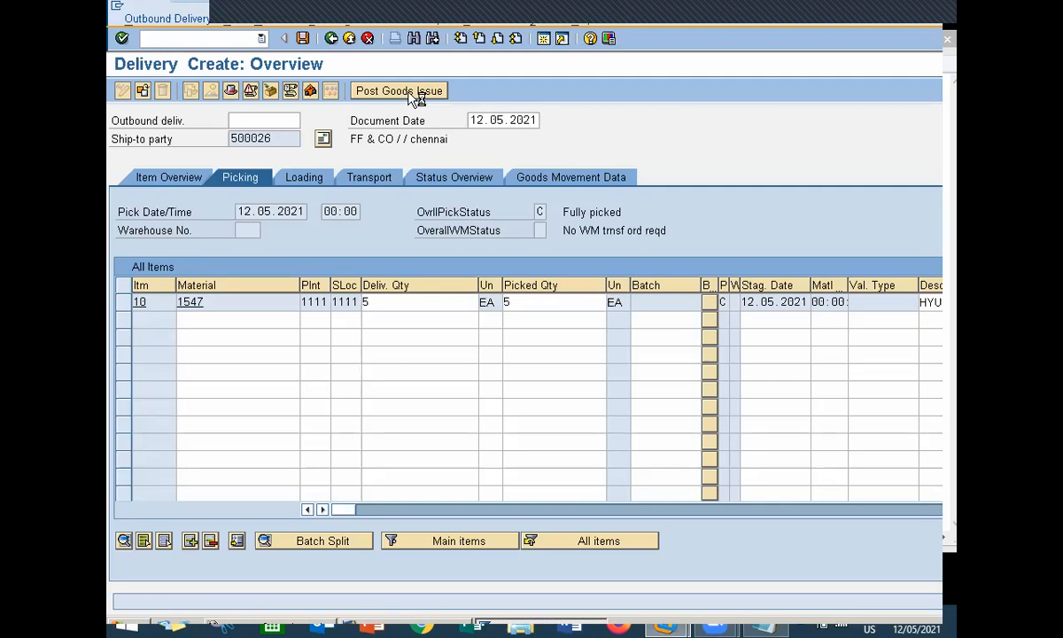
{"action": "left_click", "coordinate": [415, 92]}
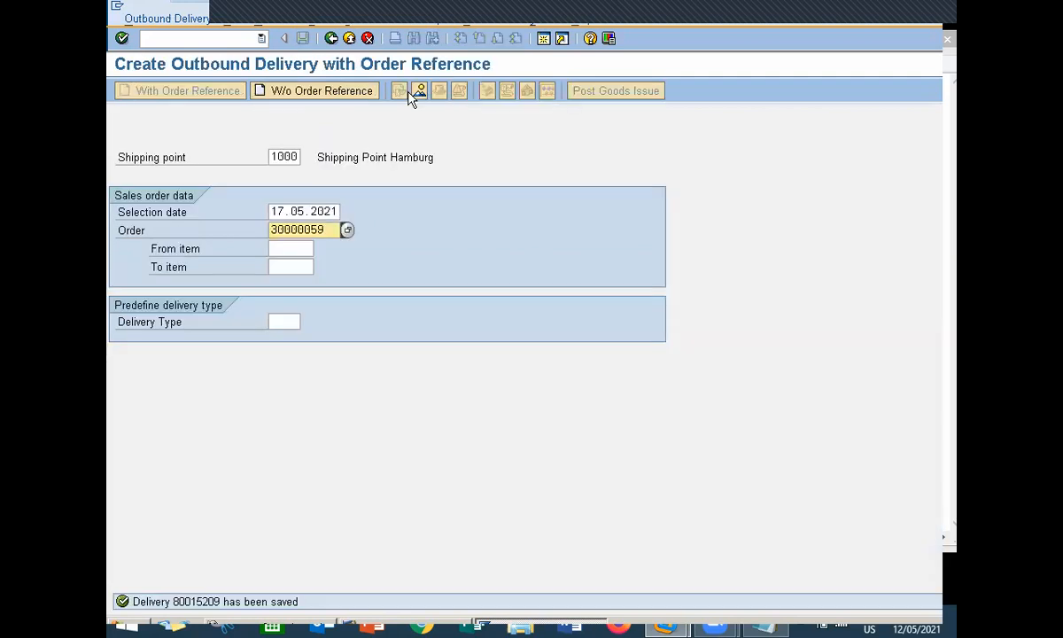
- Start a second outbound delivery for the same agreement and selection date 17.05.2021, retrying while the document is locked
{"action": "key", "text": "Return"}
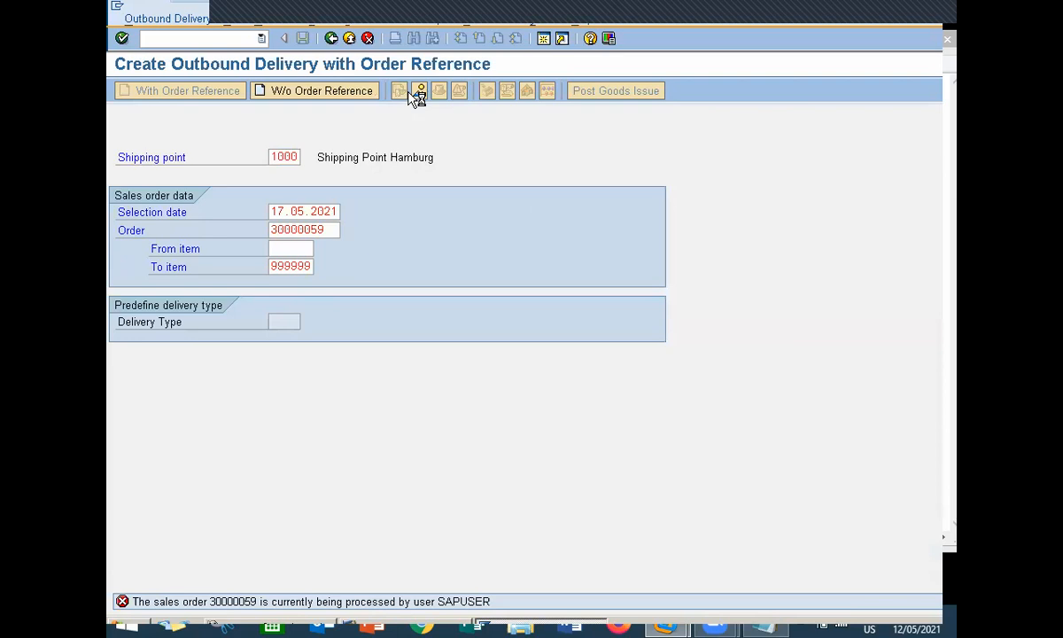
{"action": "key", "text": "Return"}
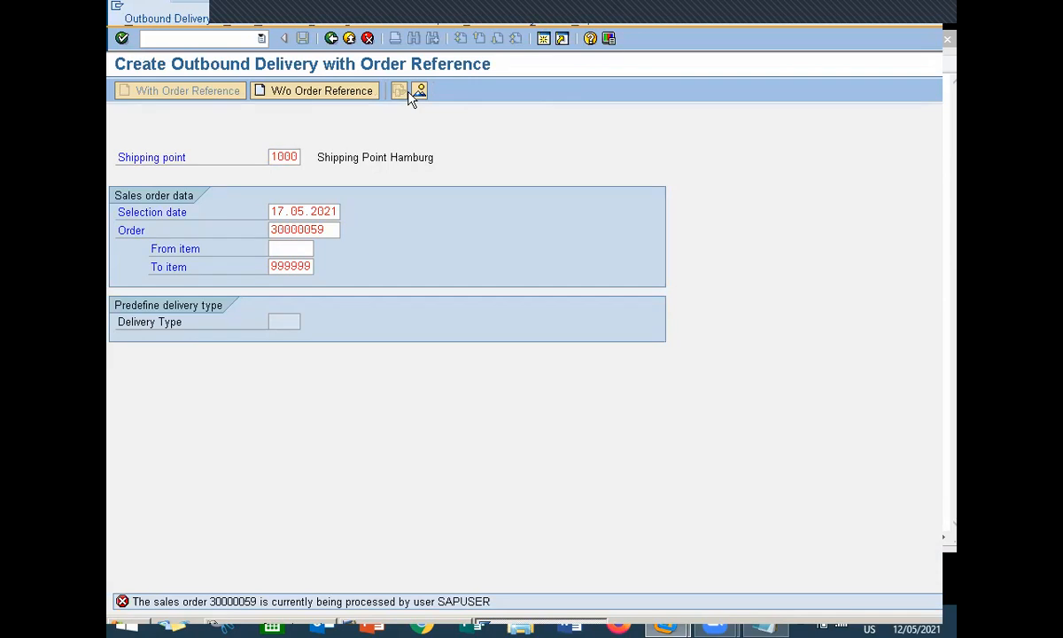
{"action": "key", "text": "Return"}
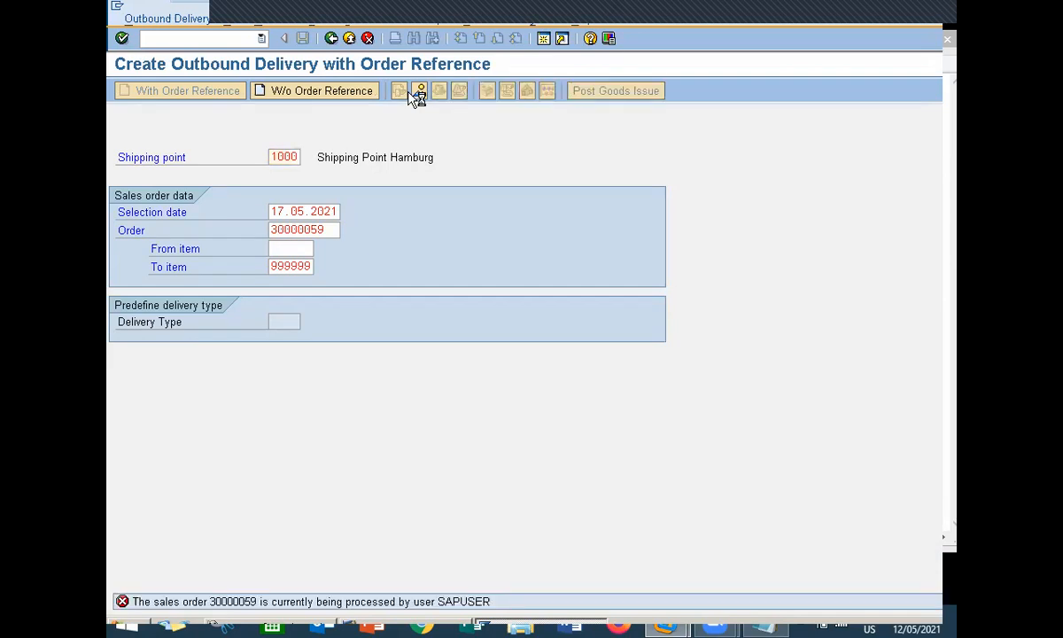
{"action": "key", "text": "Return"}
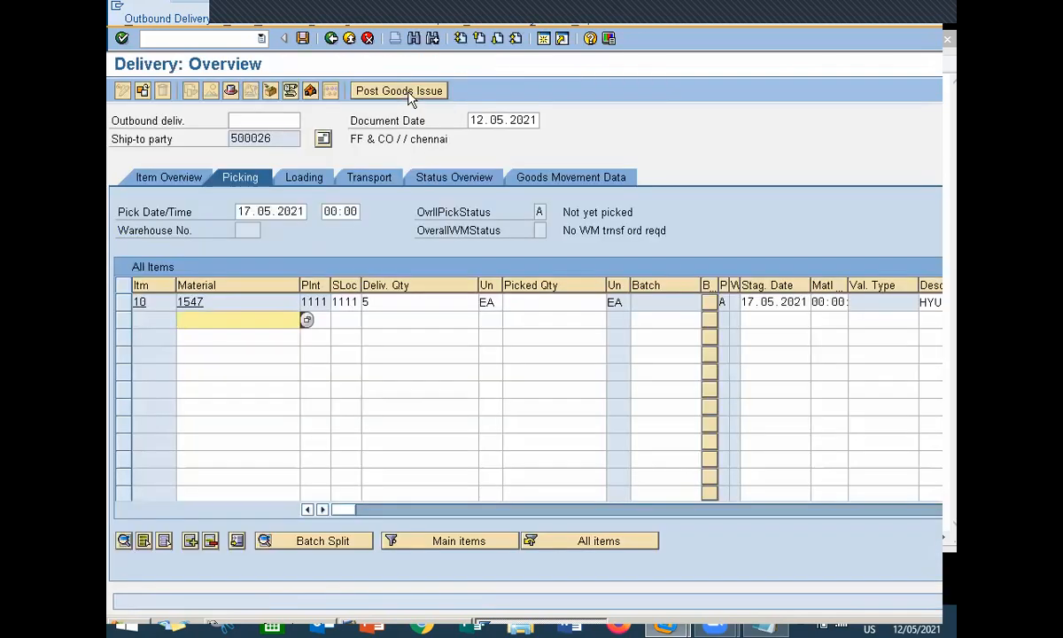
- Pick 5 pieces of material 1547 in the second delivery and post its goods issue
{"action": "left_click", "coordinate": [551, 301]}
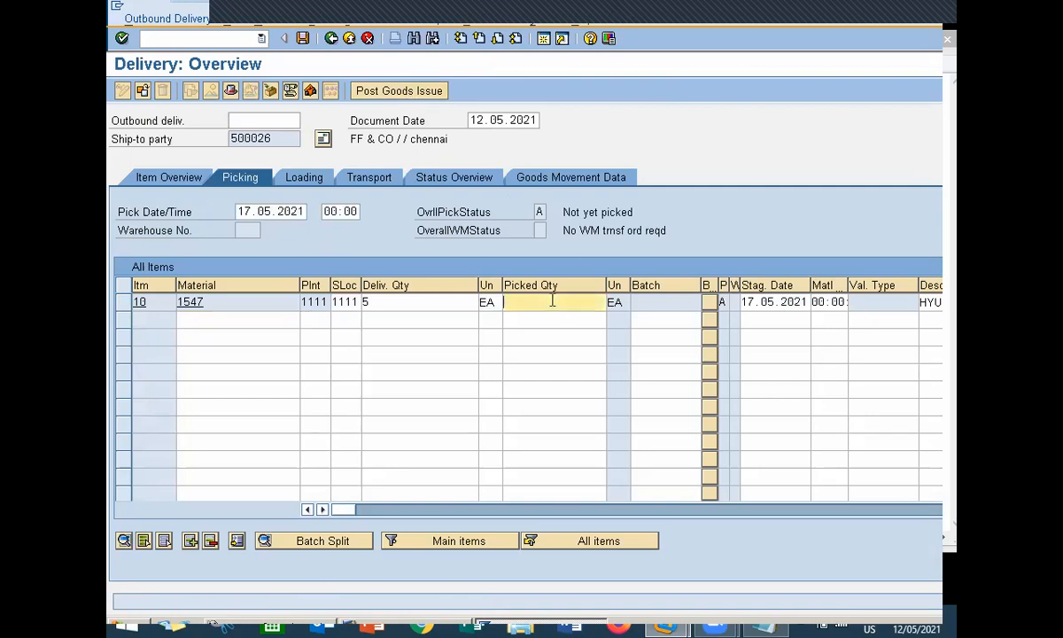
{"action": "type", "text": "5"}
{"action": "key", "text": "Return"}
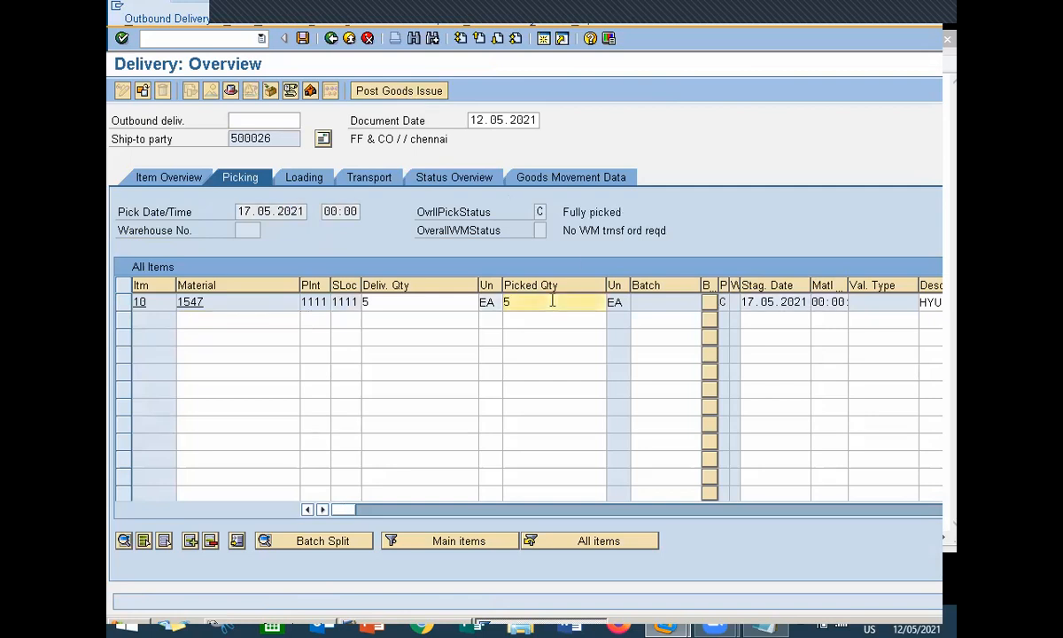
{"action": "left_click", "coordinate": [396, 93]}
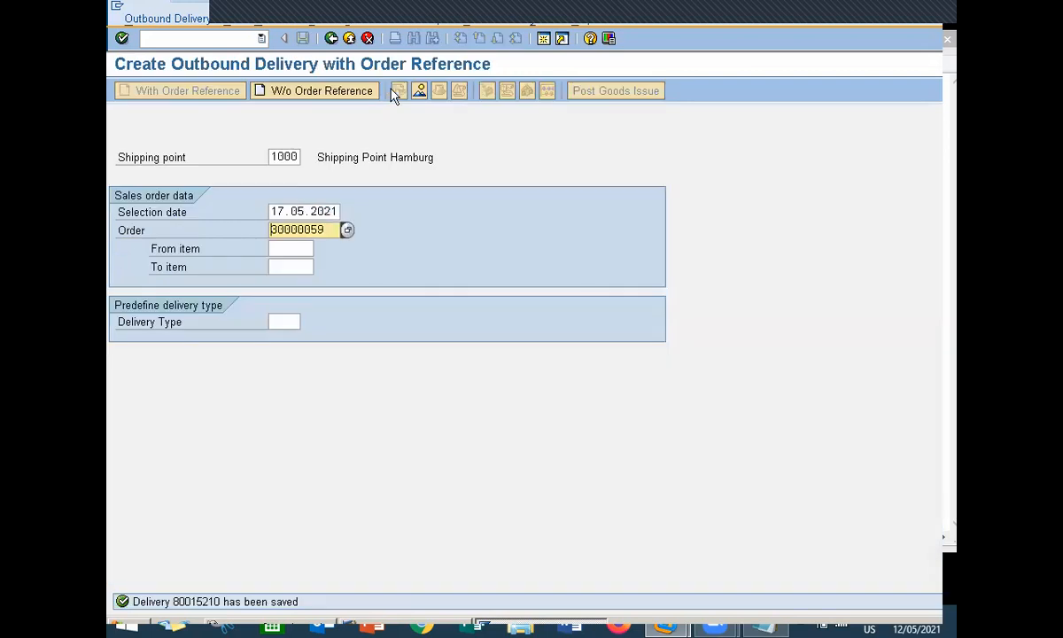
- Try to create a third outbound delivery for the scheduling agreement and leave the error log
{"action": "key", "text": "Return"}
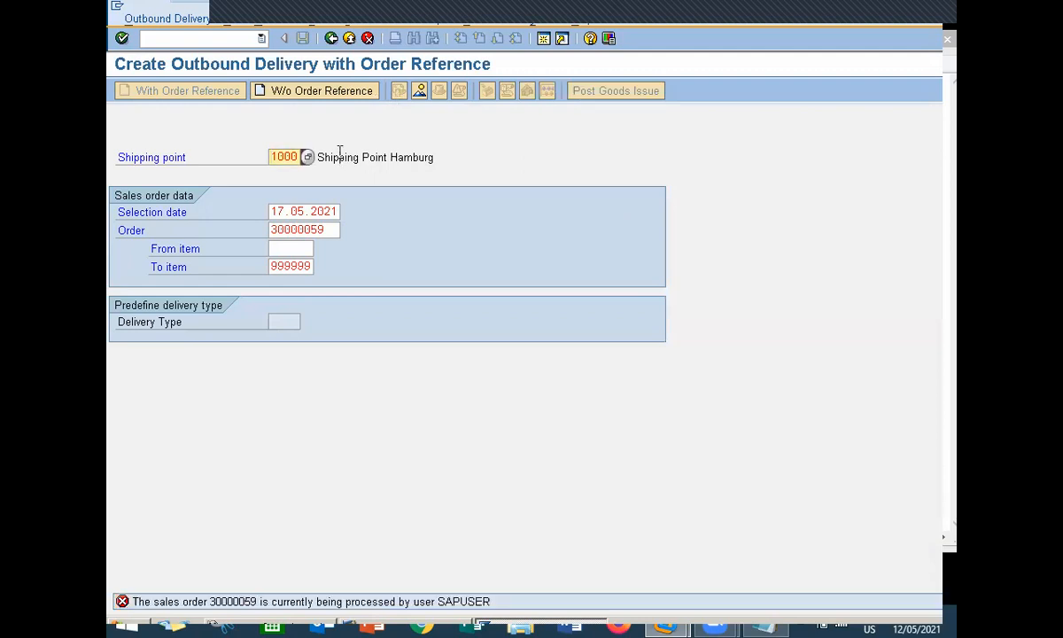
{"action": "key", "text": "Return"}
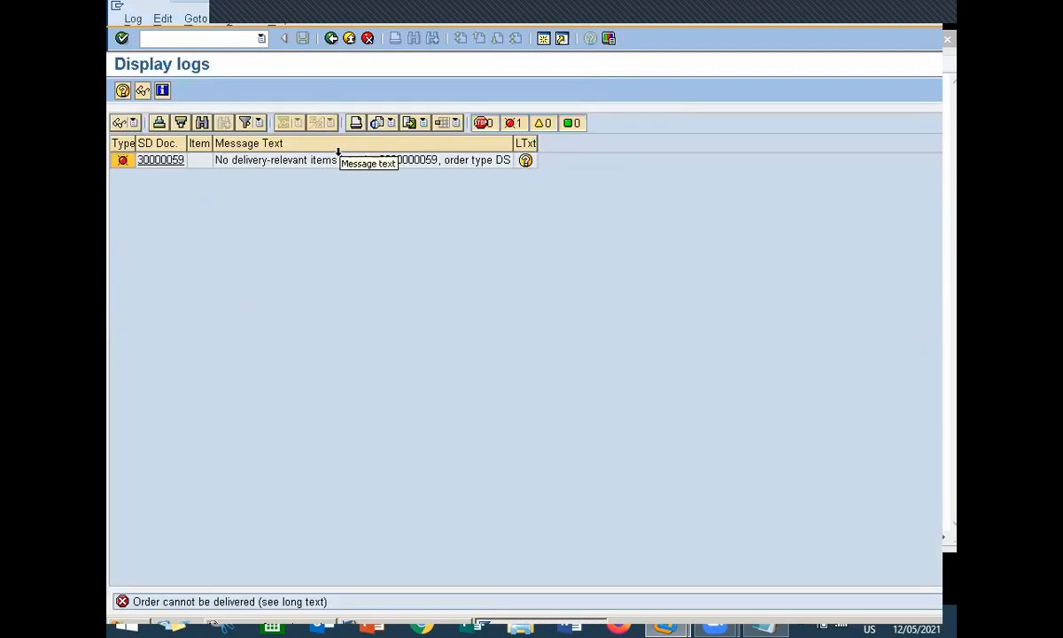
{"action": "key", "text": "F3"}
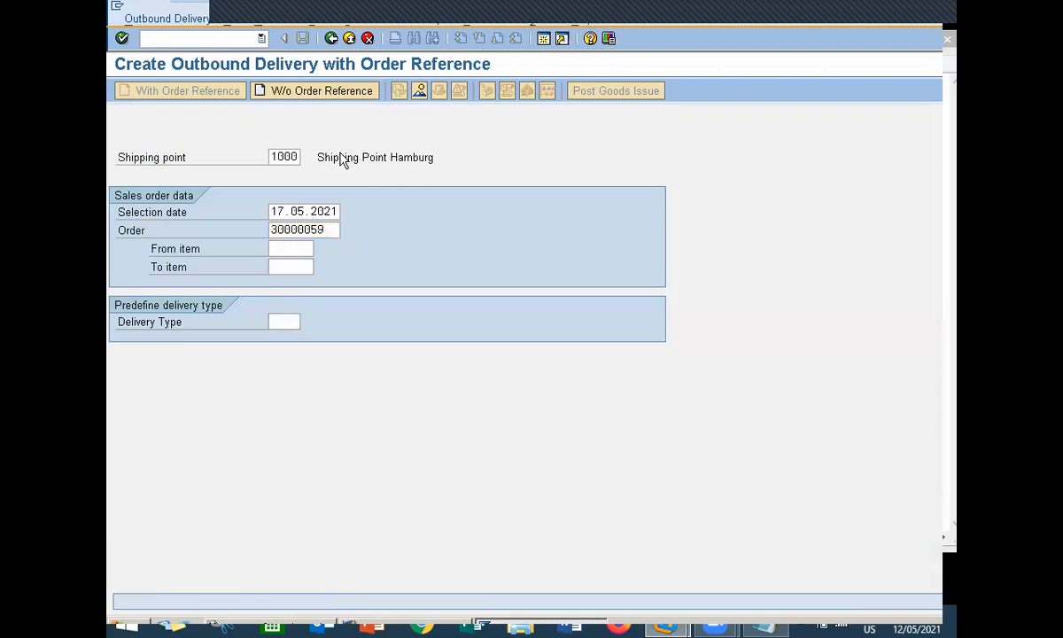
- Leave delivery creation and open a new F2 invoice for the latest delivery with transaction VF01
{"action": "key", "text": "F3"}
{"action": "type", "text": "VF01"}
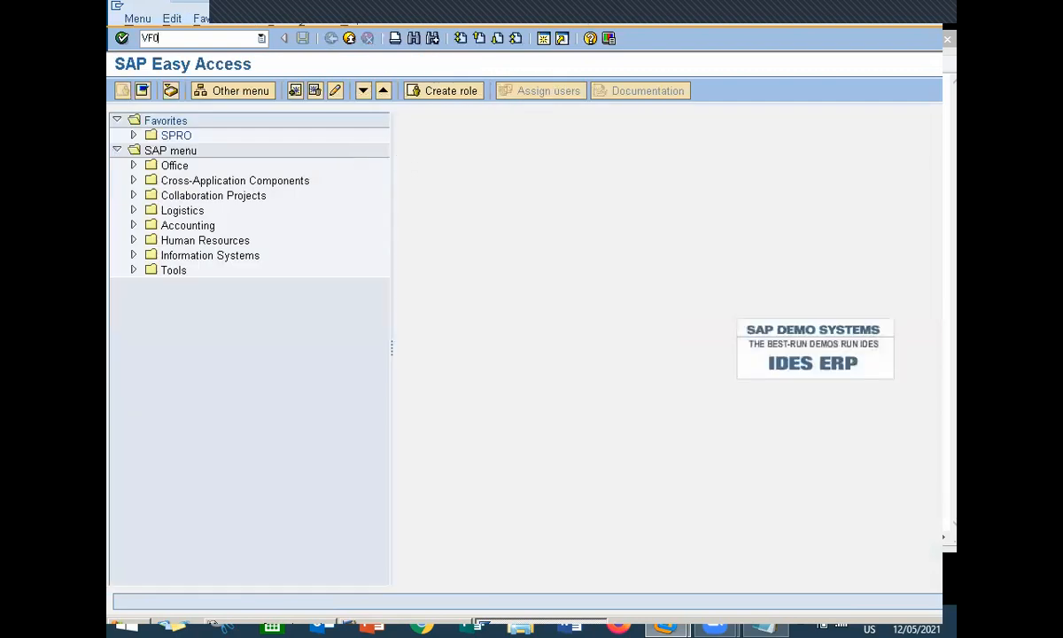
{"action": "key", "text": "Return"}
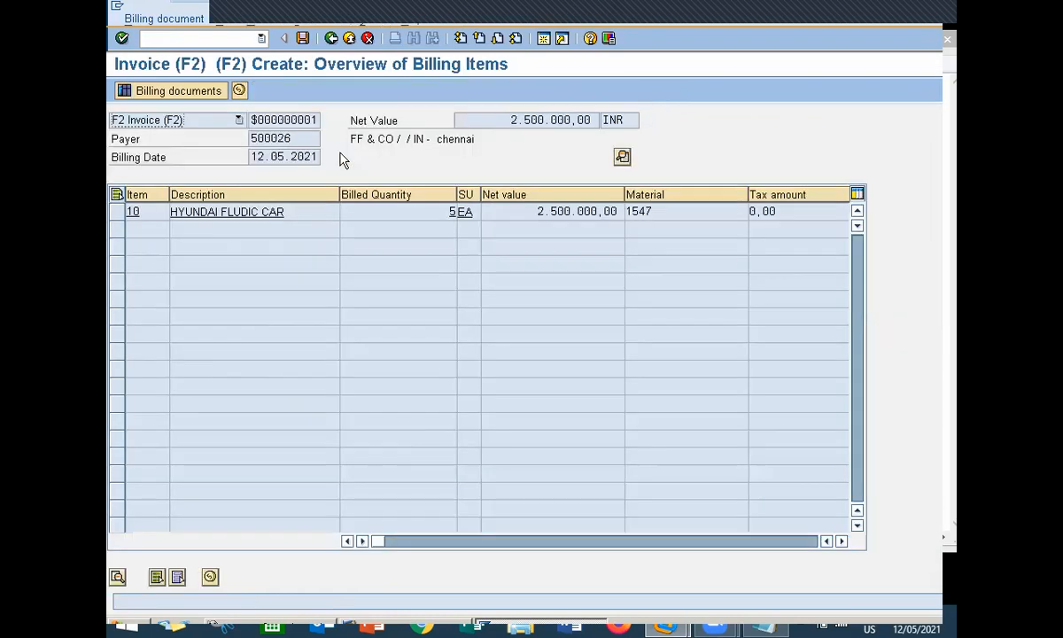
- Save the F2 invoice, leave billing creation and start sales order display with transaction VA03
{"action": "key", "text": "ctrl+s"}
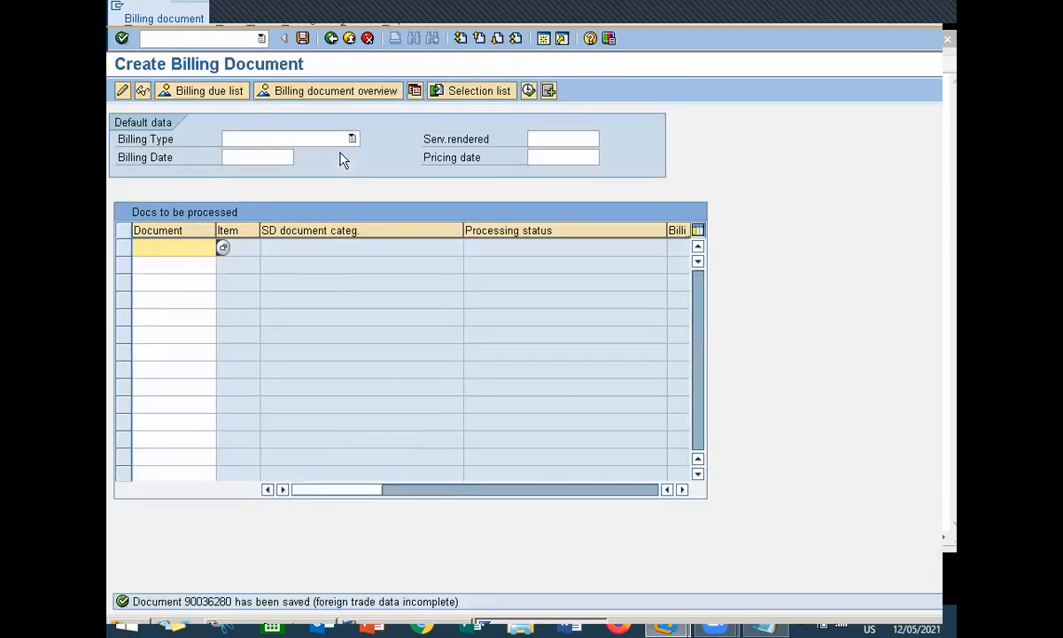
{"action": "key", "text": "F3"}
{"action": "type", "text": "VA03"}
{"action": "key", "text": "Return"}
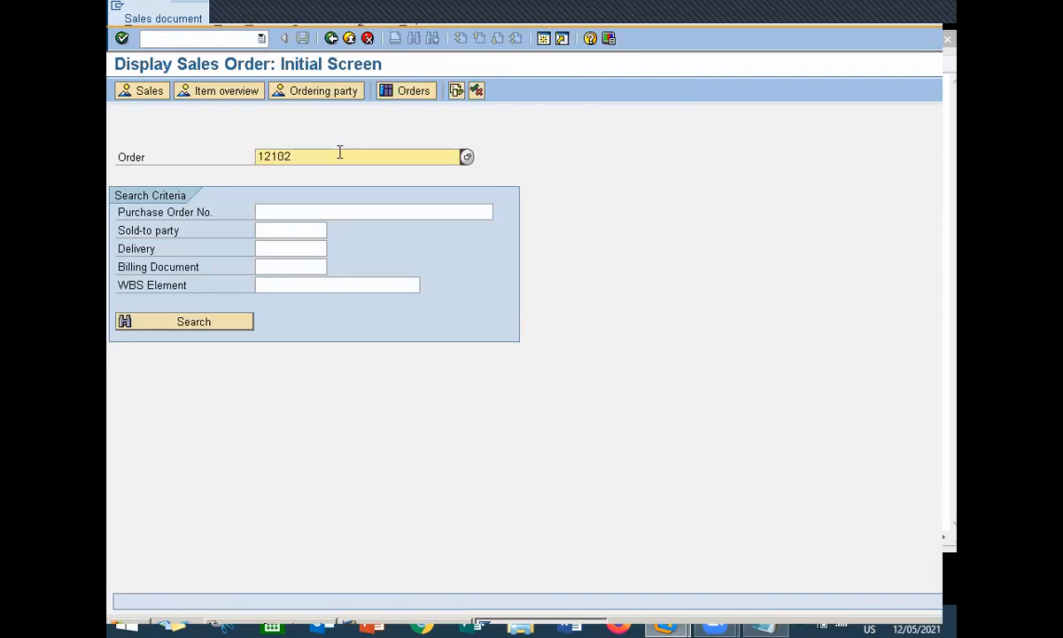
- View the document flow of the preset standard order and return to the order display's initial screen
{"action": "left_click", "coordinate": [455, 90]}
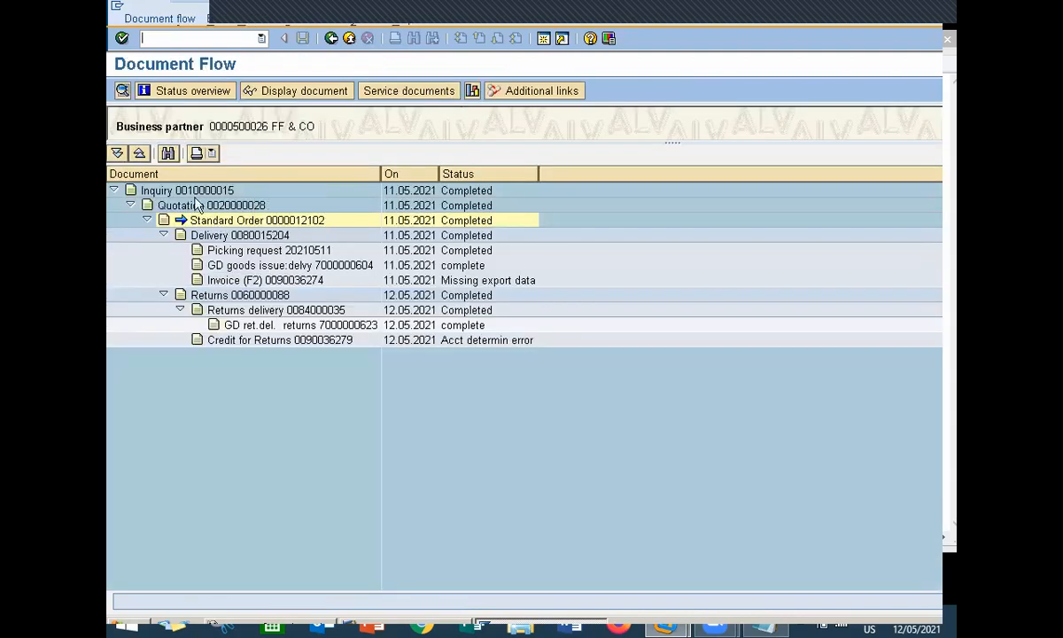
{"action": "key", "text": "Return"}
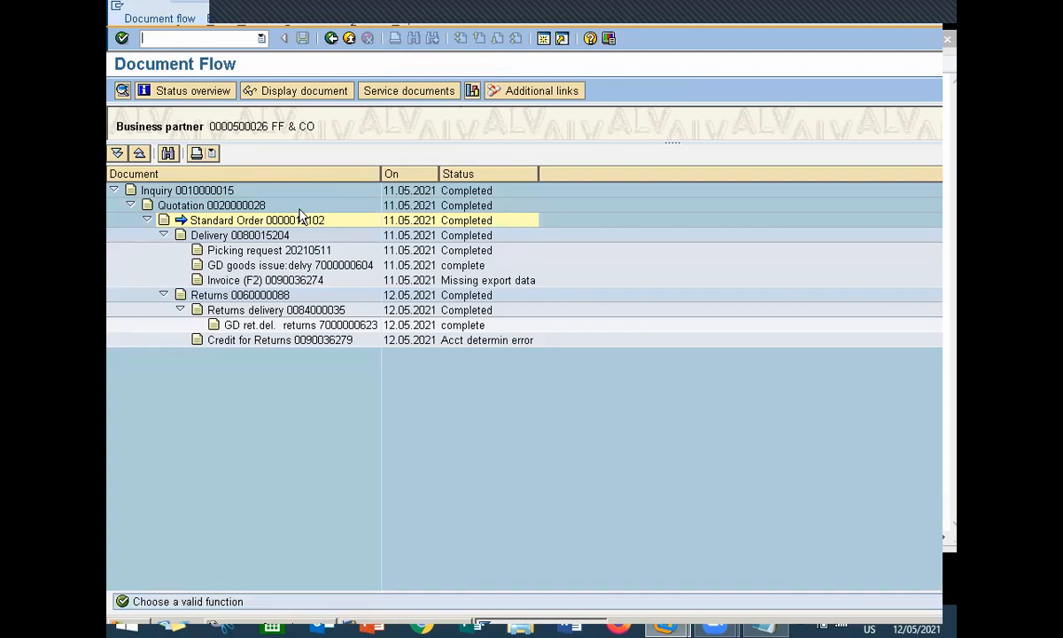
{"action": "left_click", "coordinate": [332, 39]}
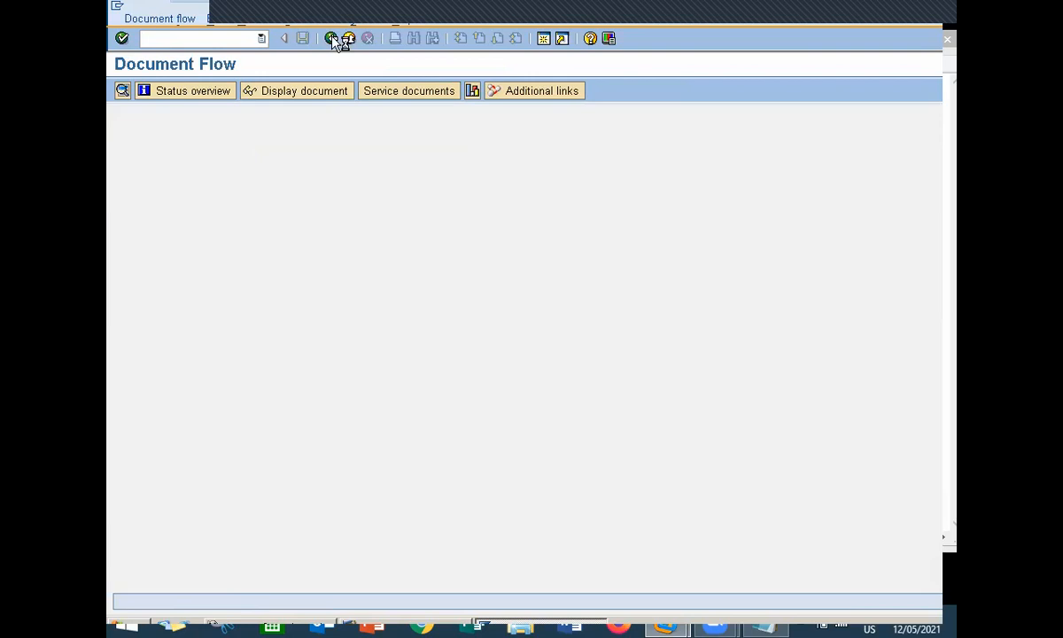
{"action": "left_click", "coordinate": [332, 39]}
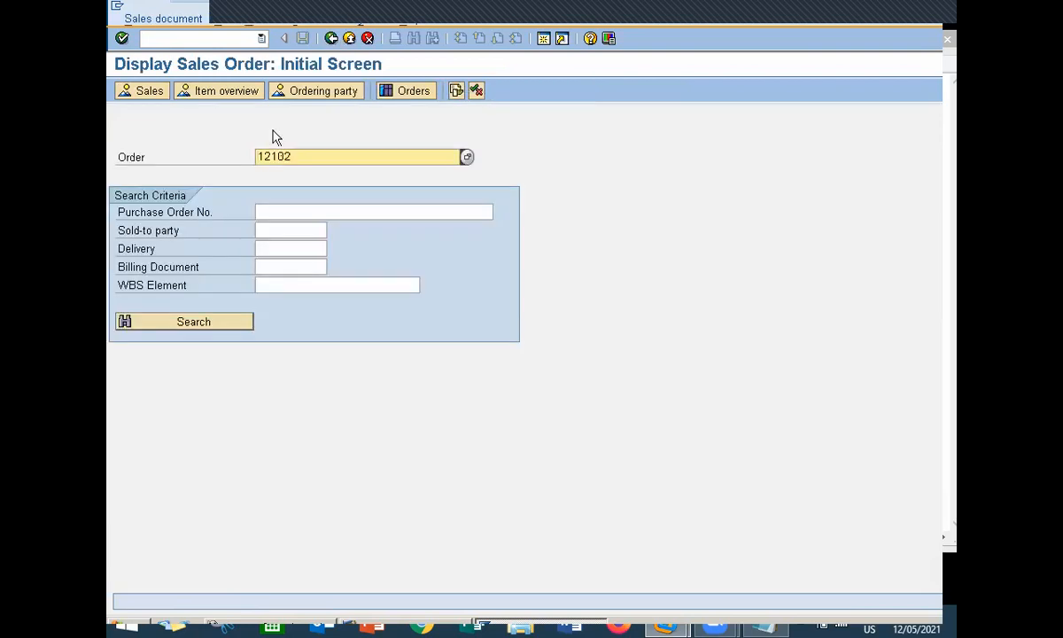
- Replace the order number with the scheduling agreement's number and try to open its document flow in VA03
{"action": "left_click", "coordinate": [344, 152]}
{"action": "key", "text": "BackSpace"}
{"action": "key", "text": "BackSpace"}
{"action": "key", "text": "BackSpace"}
{"action": "key", "text": "BackSpace"}
{"action": "key", "text": "BackSpace"}
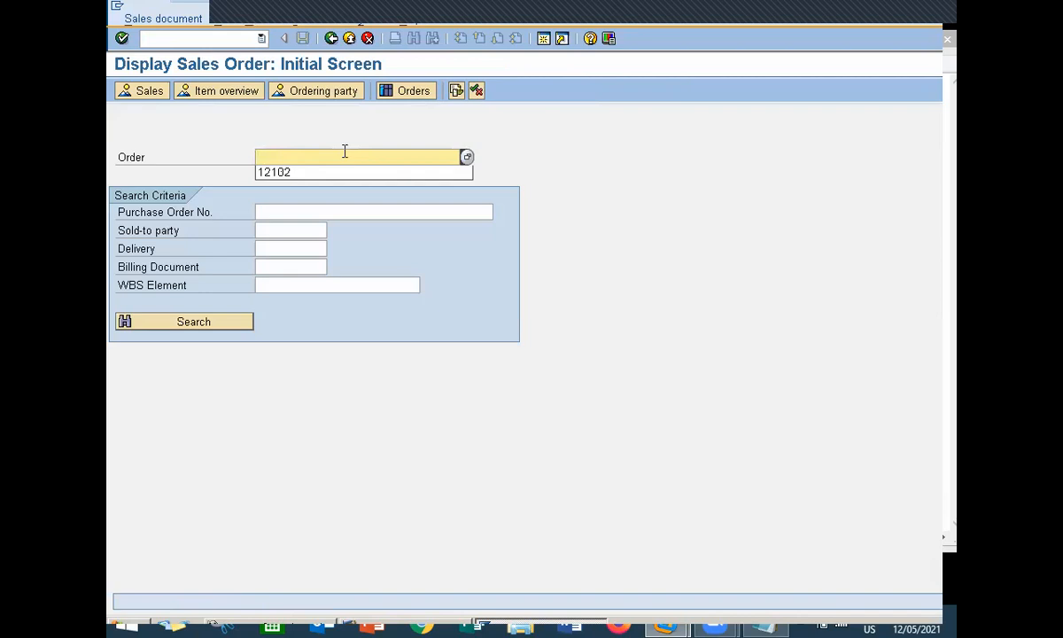
{"action": "type", "text": "30000059"}
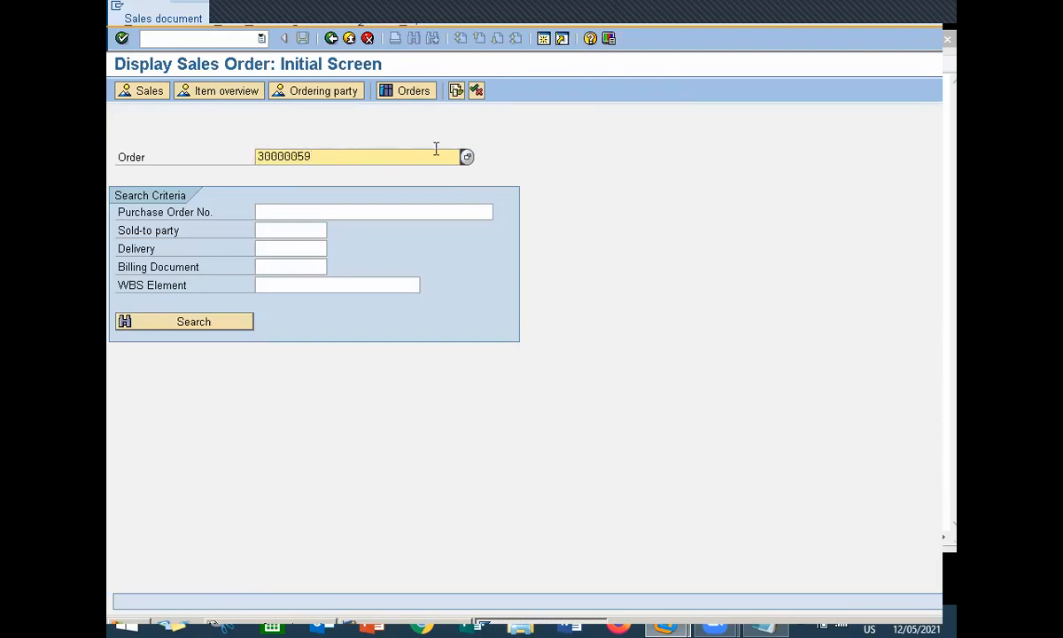
{"action": "left_click", "coordinate": [458, 92]}
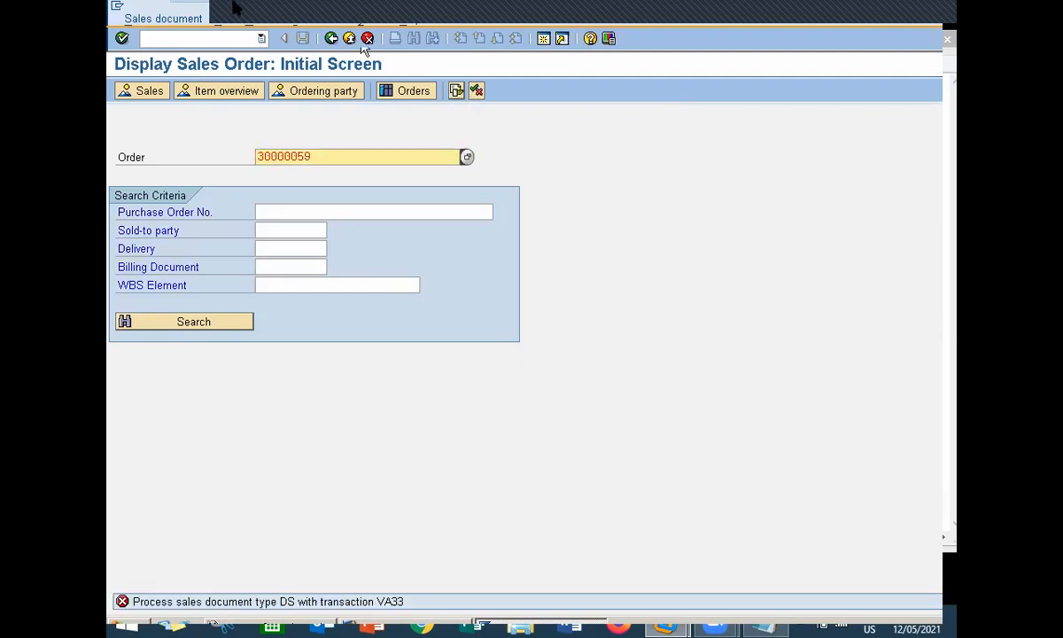
- Switch to transaction VA33 and open the document flow of the scheduling agreement
{"action": "left_click", "coordinate": [230, 38]}
{"action": "type", "text": "/NVA33"}
{"action": "key", "text": "Return"}
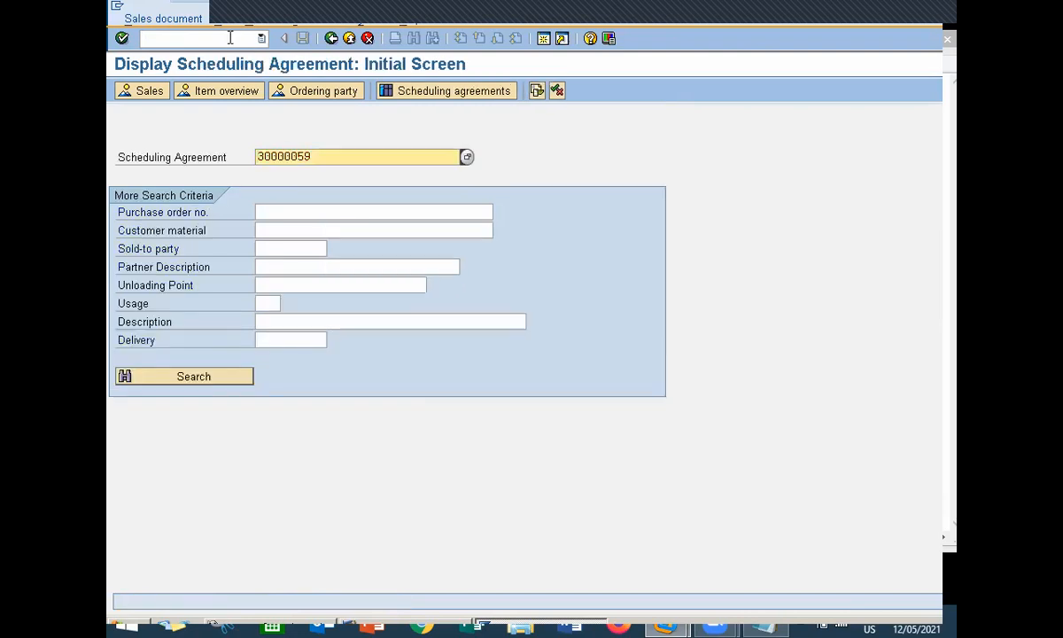
{"action": "left_click", "coordinate": [537, 91]}
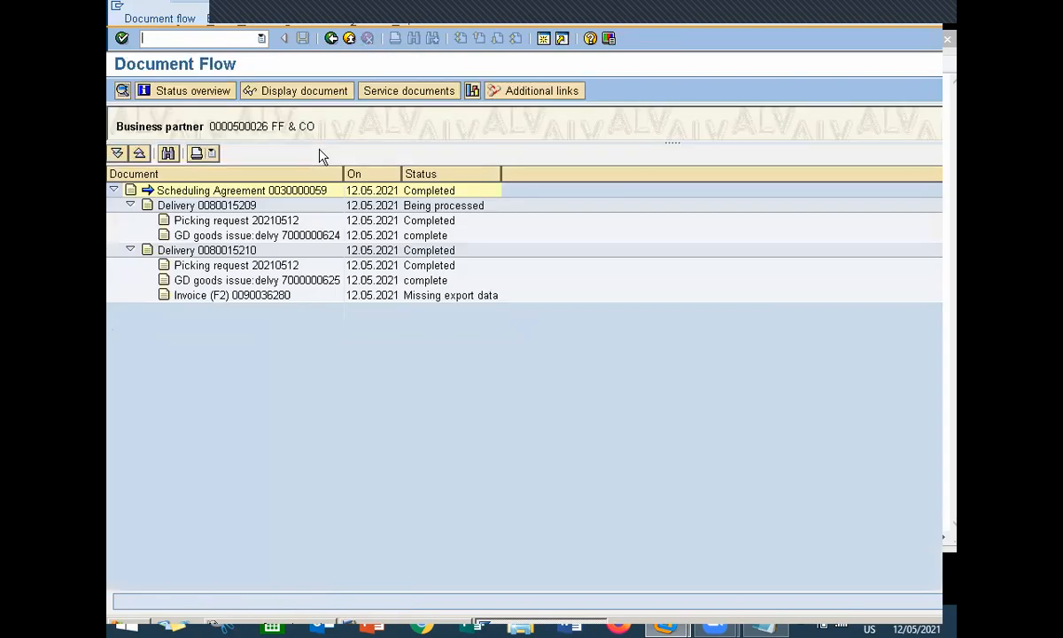
- Examine the agreement, its first delivery, the picking request and the F2 invoice in the document flow, and return to SAP Easy Access
{"action": "left_click", "coordinate": [232, 194]}
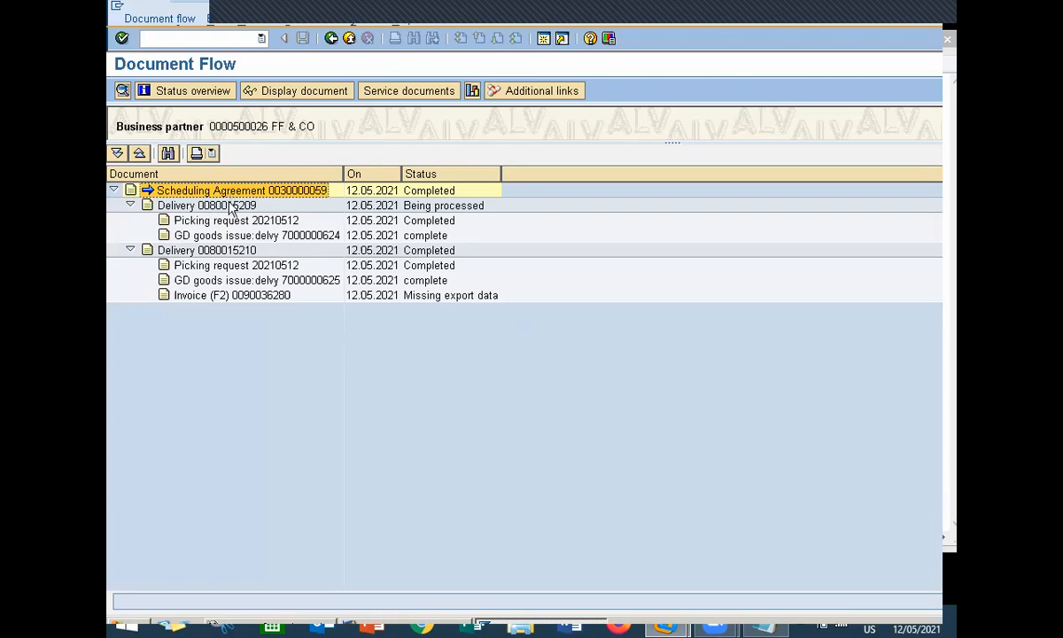
{"action": "left_click", "coordinate": [227, 209]}
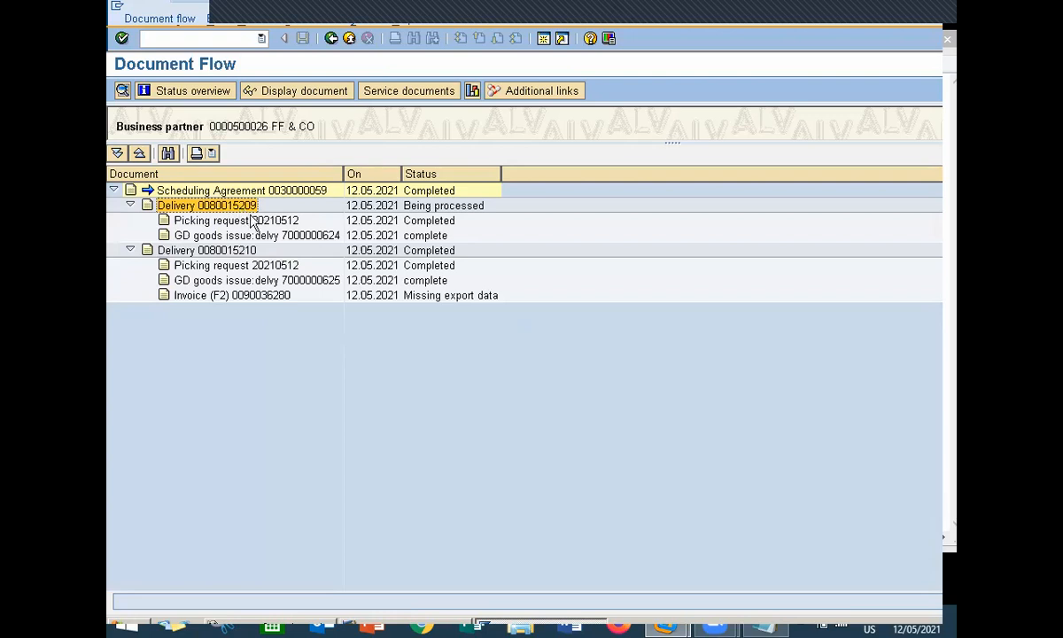
{"action": "left_click", "coordinate": [221, 224]}
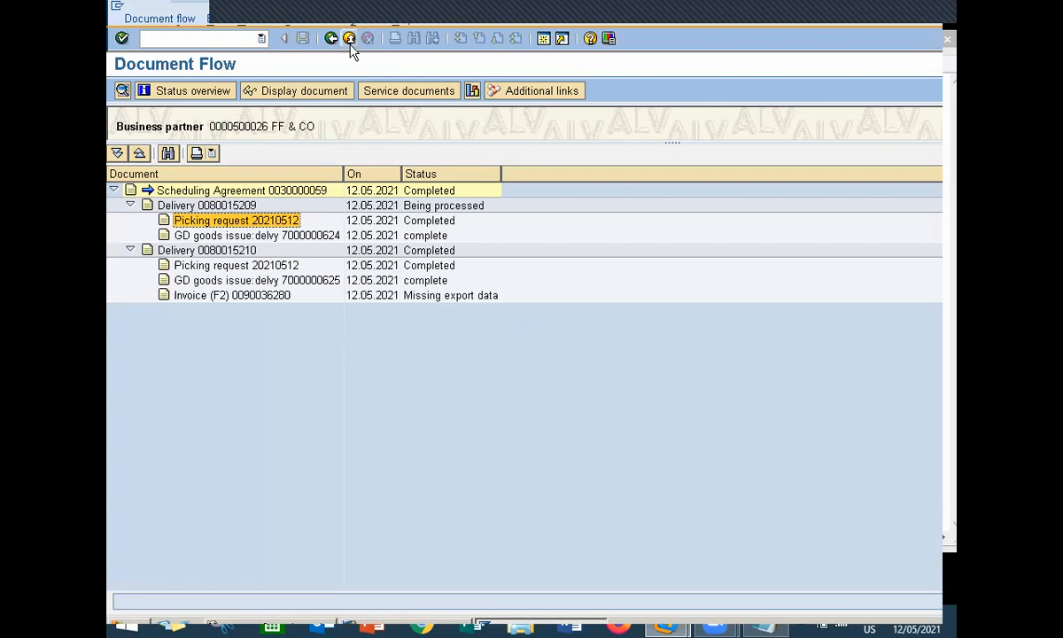
{"action": "left_click", "coordinate": [252, 298]}
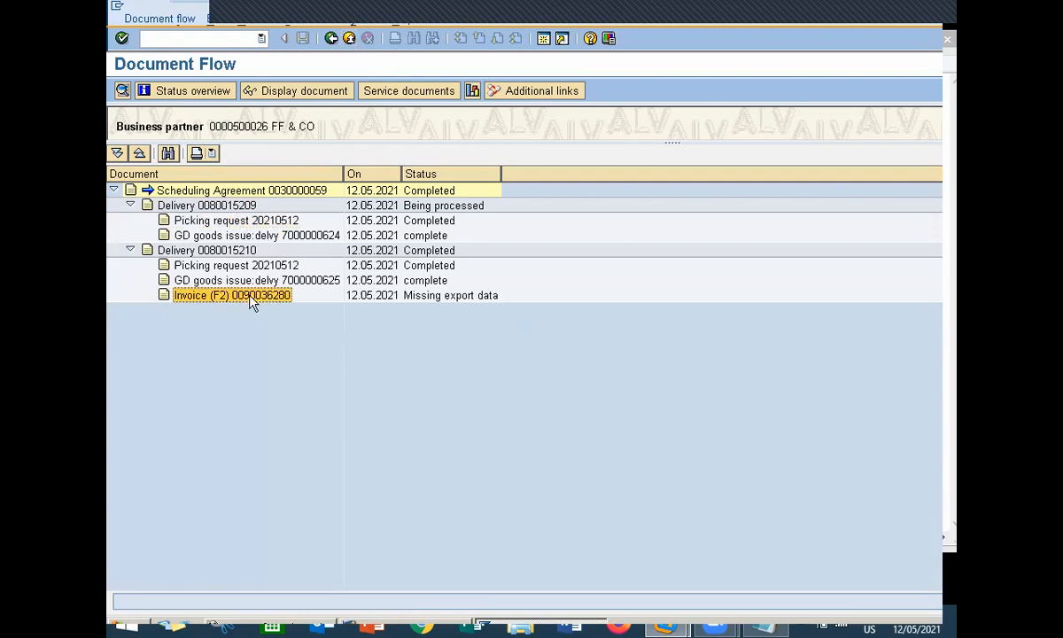
{"action": "left_click", "coordinate": [332, 39]}
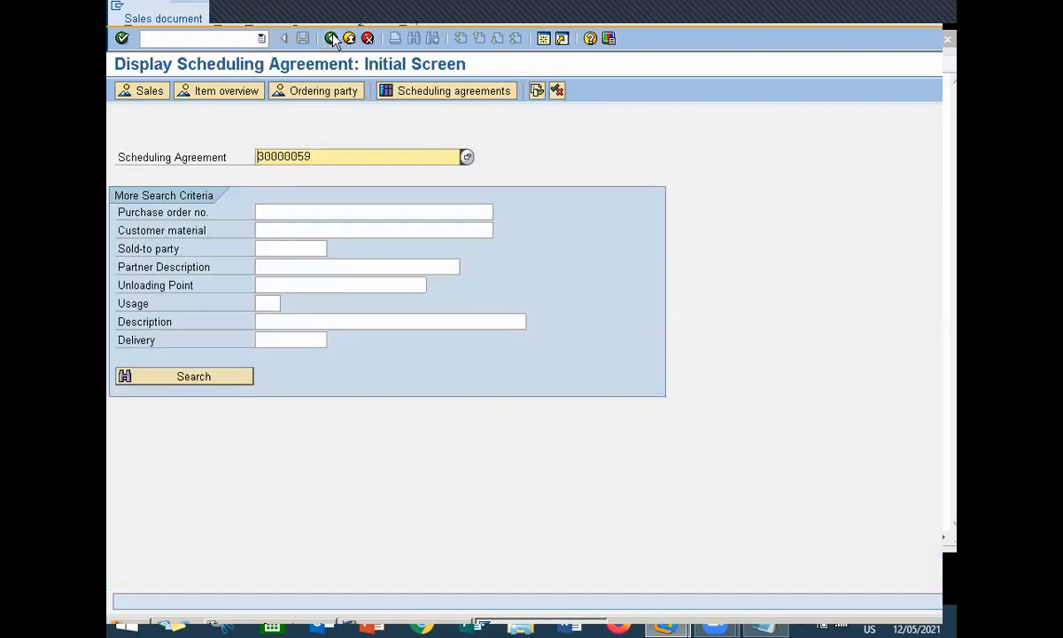
{"action": "left_click", "coordinate": [332, 39]}
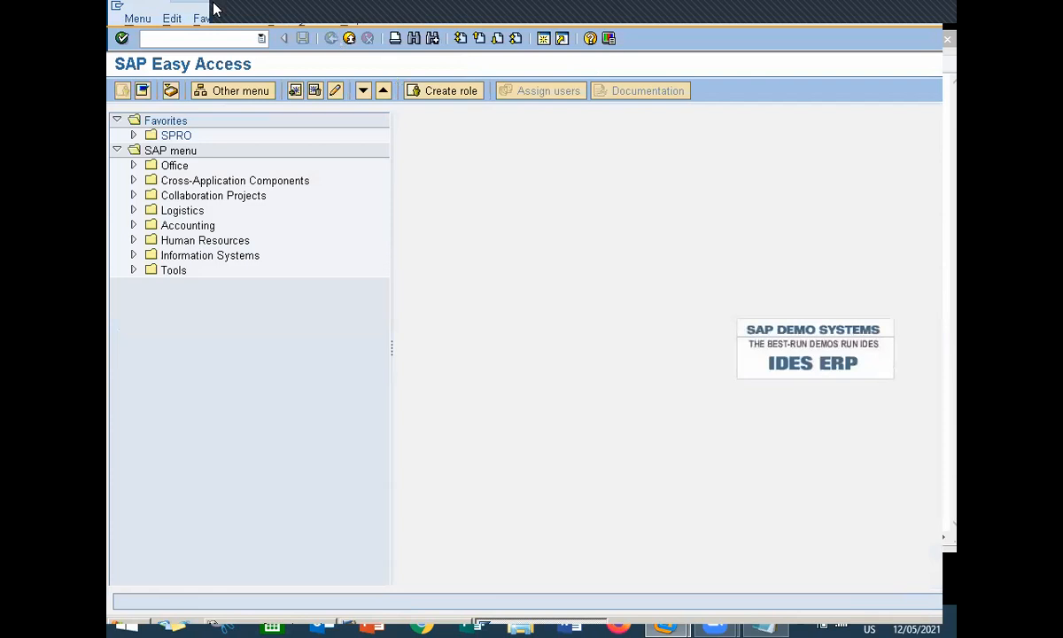
- Switch to the Notepad notes and add the lines "returns delivery" and "scheduling agreement" below the cash sales line
{"action": "mouse_move", "coordinate": [468, 5]}
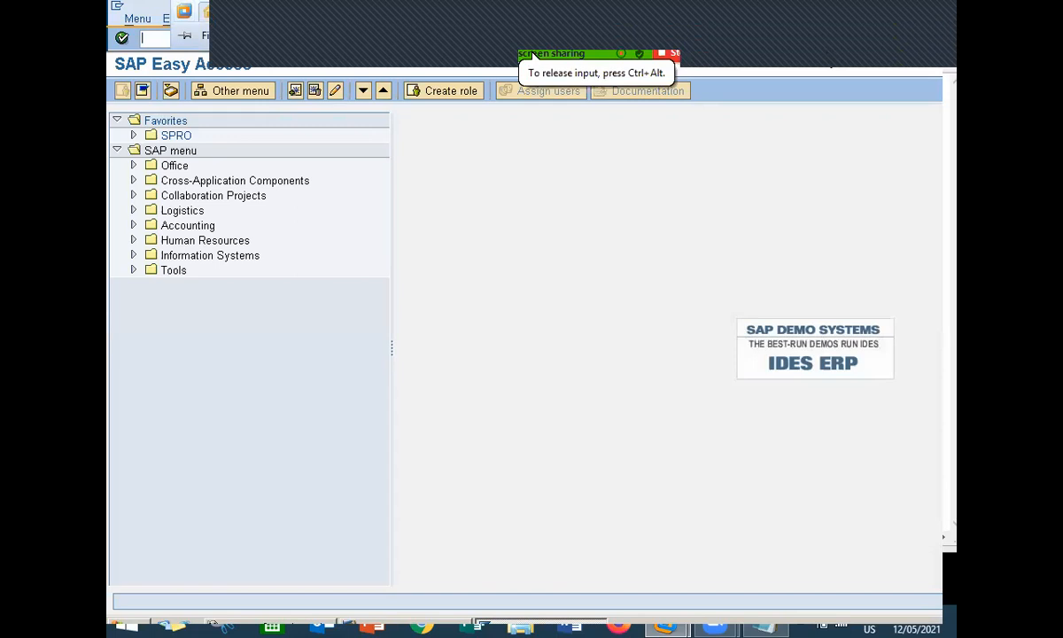
{"action": "left_click", "coordinate": [832, 15]}
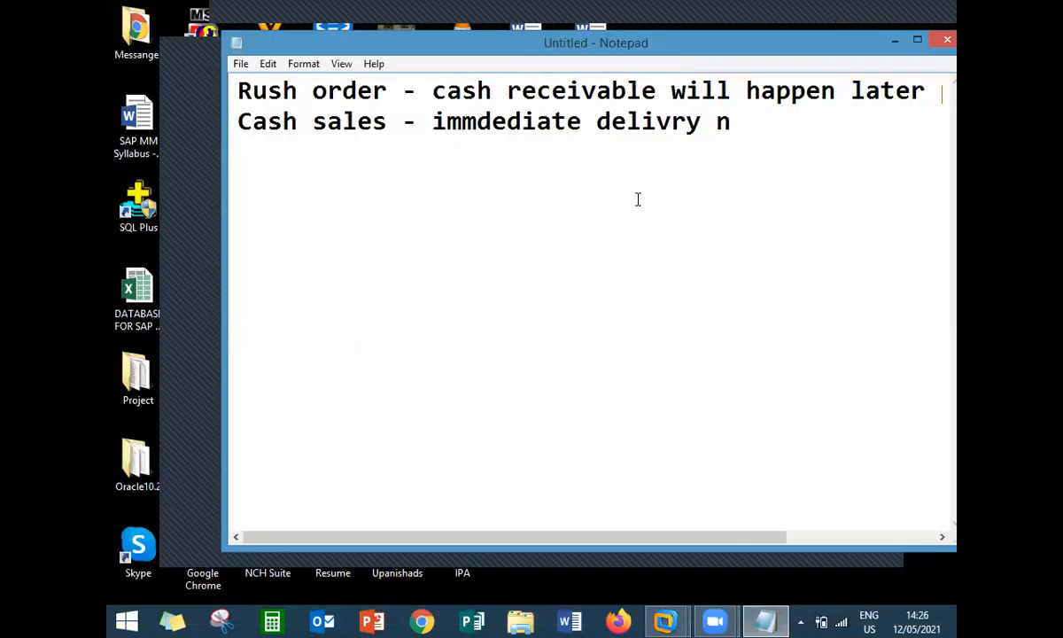
{"action": "type", "text": "return"}
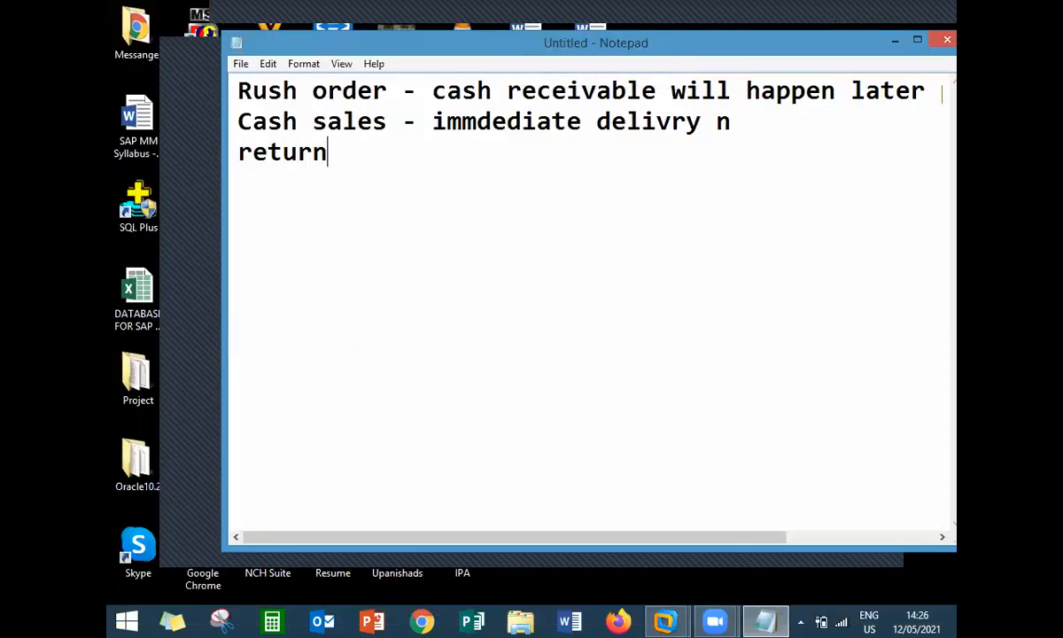
{"action": "type", "text": "s delivery"}
{"action": "key", "text": "Return"}
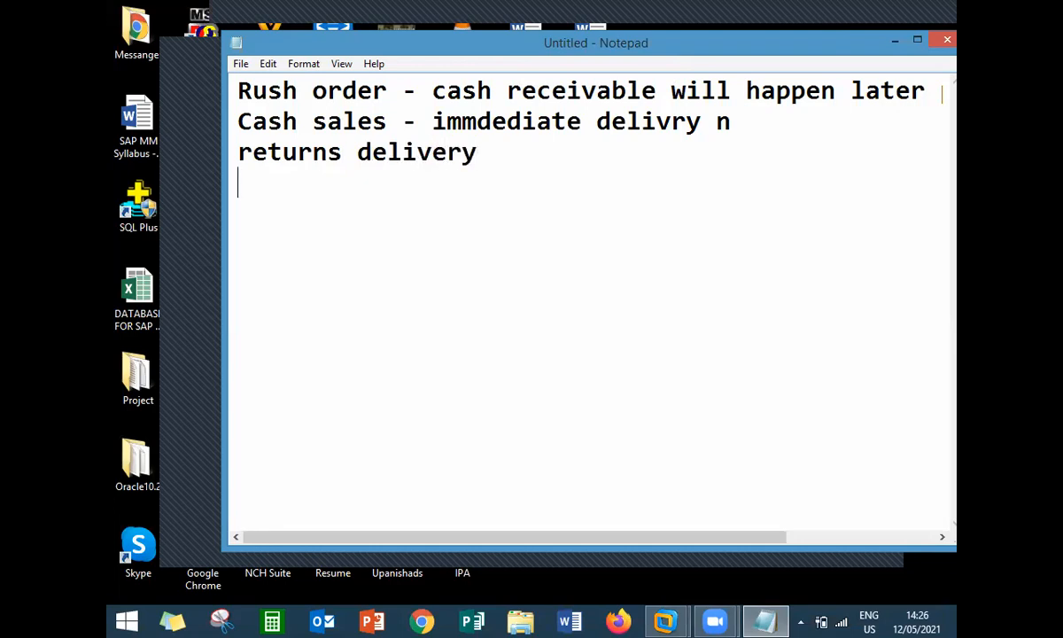
{"action": "type", "text": "scheduling agreement"}
{"action": "key", "text": "Up"}
{"action": "key", "text": "Up"}
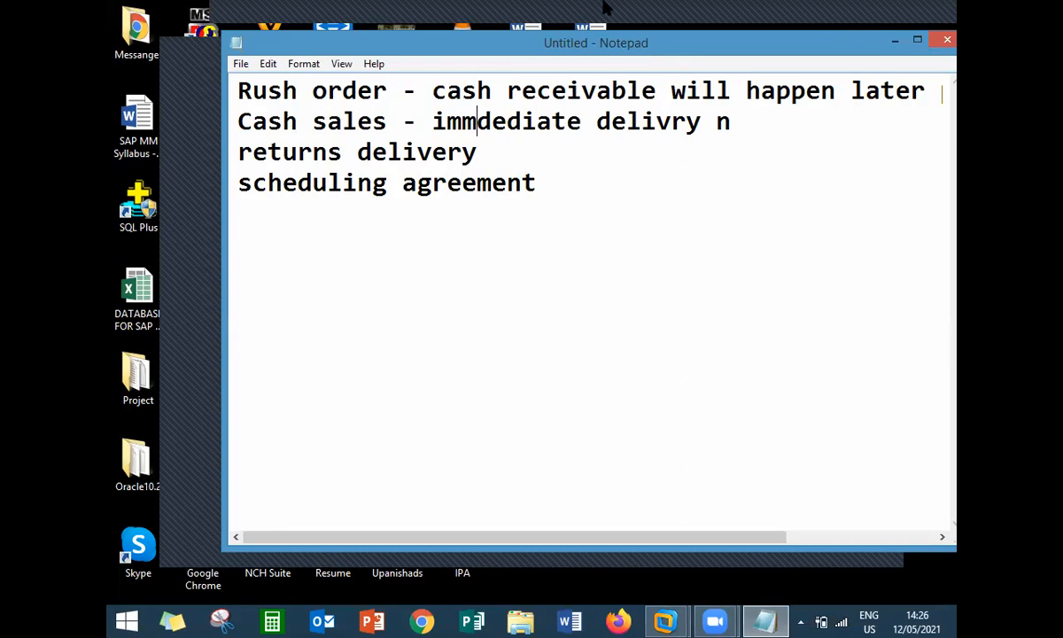
{"action": "left_click", "coordinate": [514, 31]}
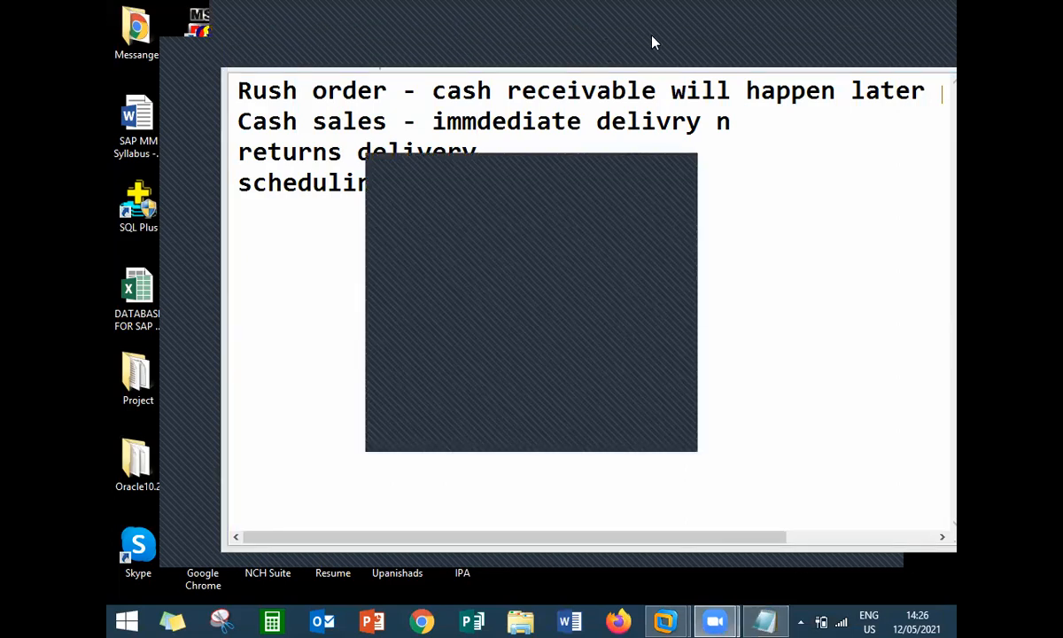